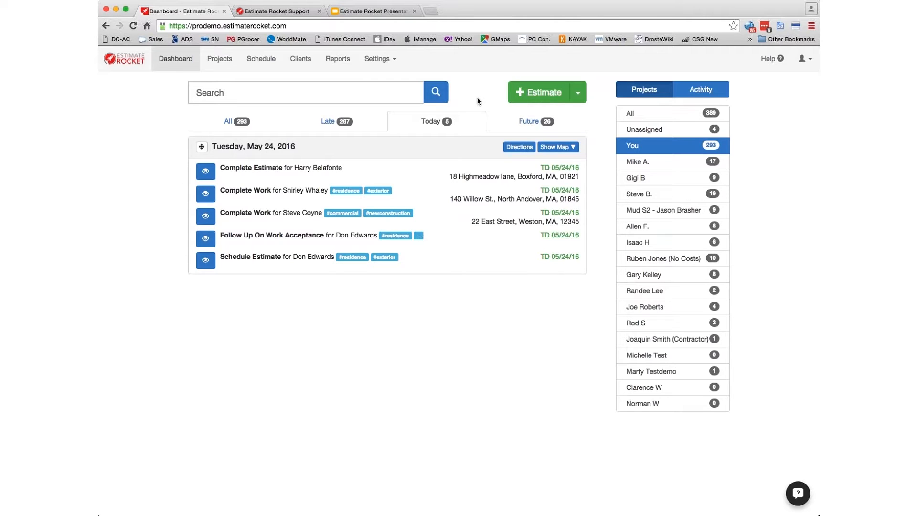
- Start a new estimate, try searching clients for 'steve', then reopen the Client list to browse existing clients
{"action": "left_click", "coordinate": [529, 97]}
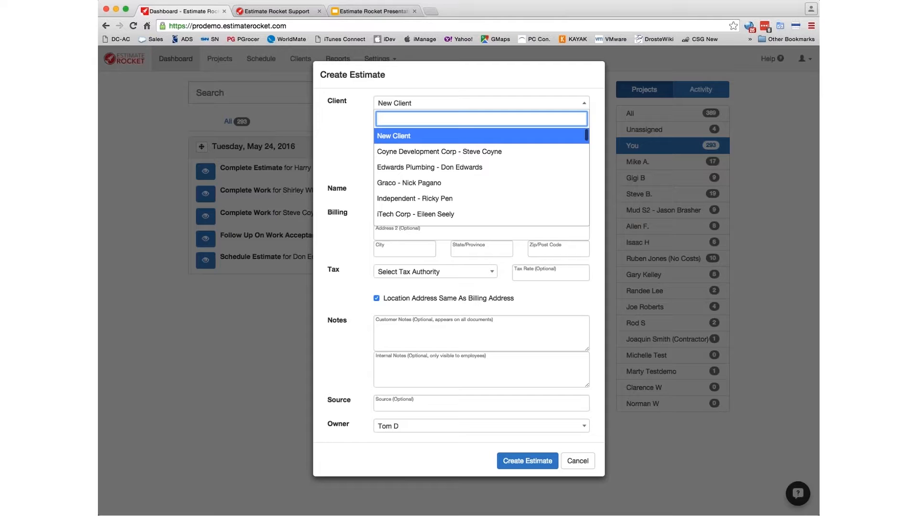
{"action": "type", "text": "steve"}
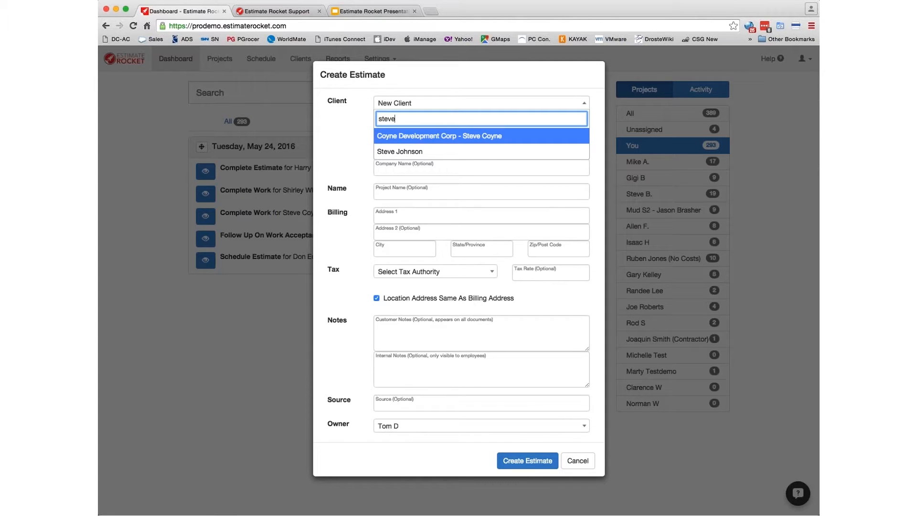
{"action": "key", "text": "BackSpace"}
{"action": "key", "text": "BackSpace"}
{"action": "key", "text": "BackSpace"}
{"action": "key", "text": "BackSpace"}
{"action": "key", "text": "BackSpace"}
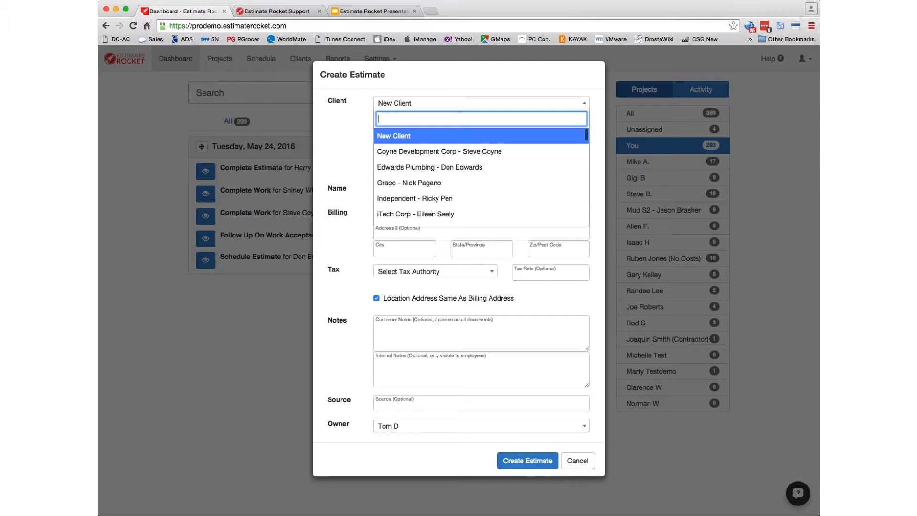
{"action": "left_click", "coordinate": [397, 138]}
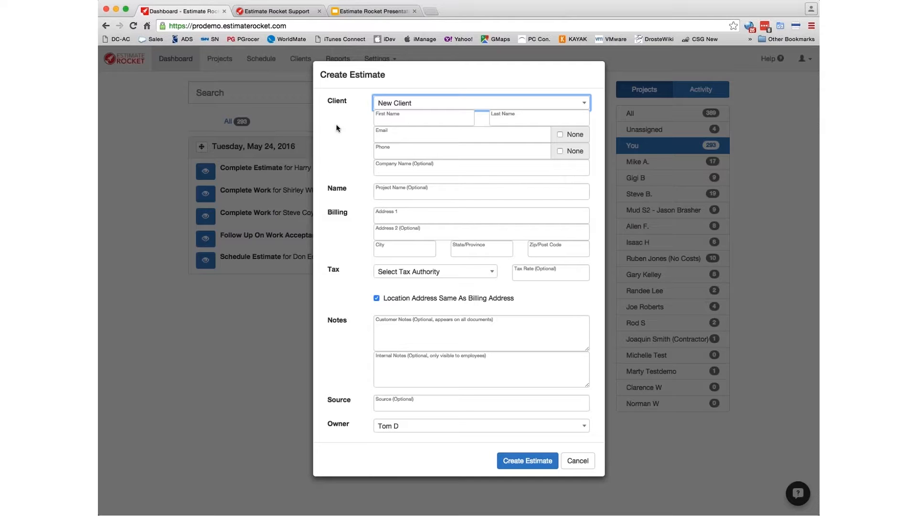
{"action": "left_click", "coordinate": [407, 105]}
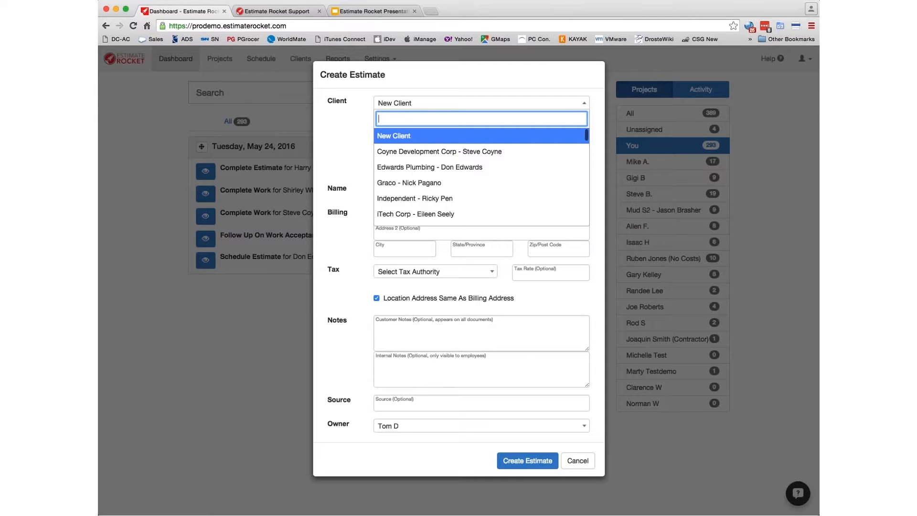
- Choose Edwards Plumbing as the client and name the estimate 'East End Project'
{"action": "left_click", "coordinate": [412, 168]}
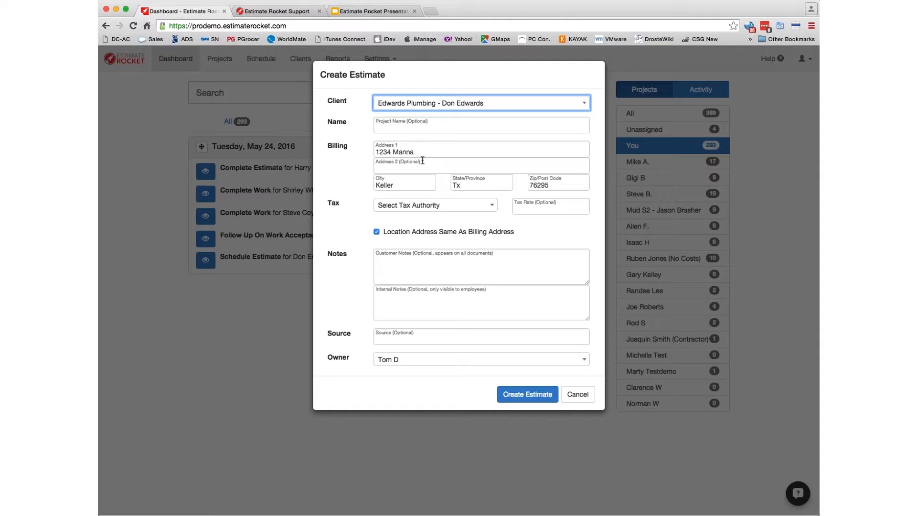
{"action": "left_click", "coordinate": [395, 129]}
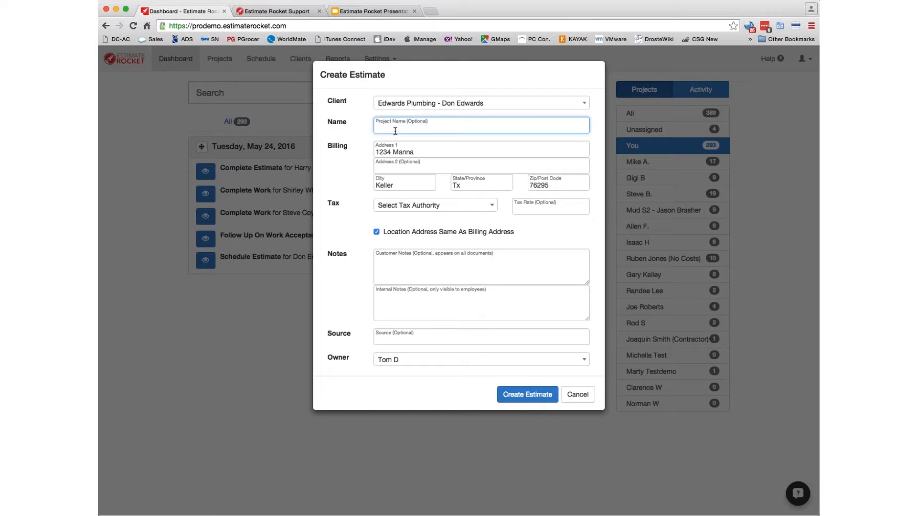
{"action": "type", "text": "East End Project"}
{"action": "left_click", "coordinate": [377, 232]}
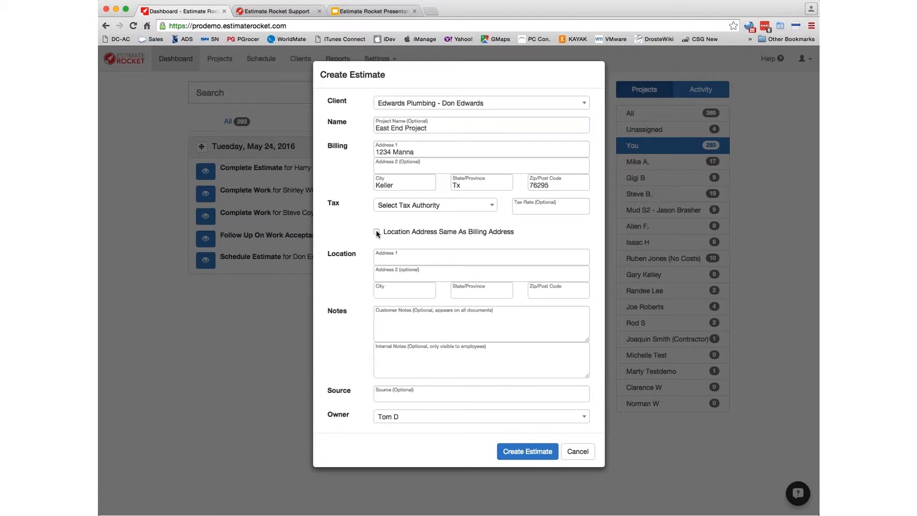
{"action": "left_click", "coordinate": [386, 257]}
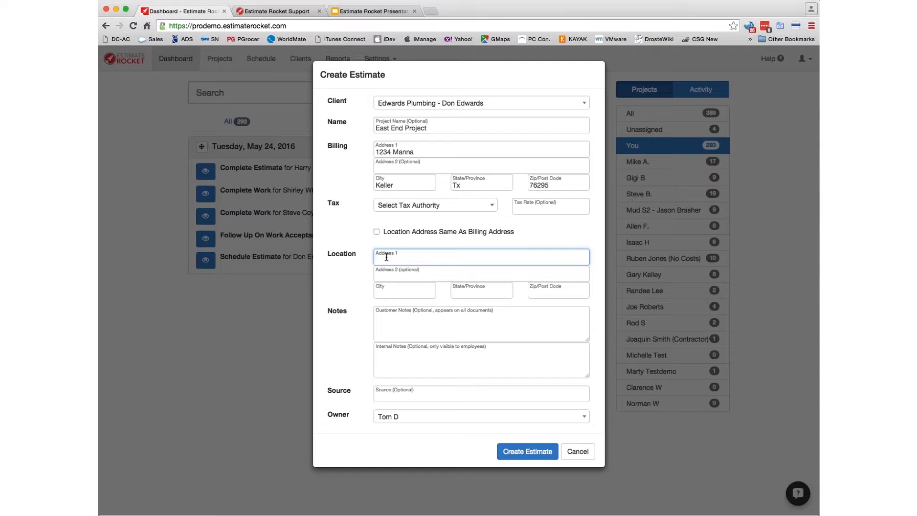
{"action": "key", "text": "Tab"}
{"action": "key", "text": "Tab"}
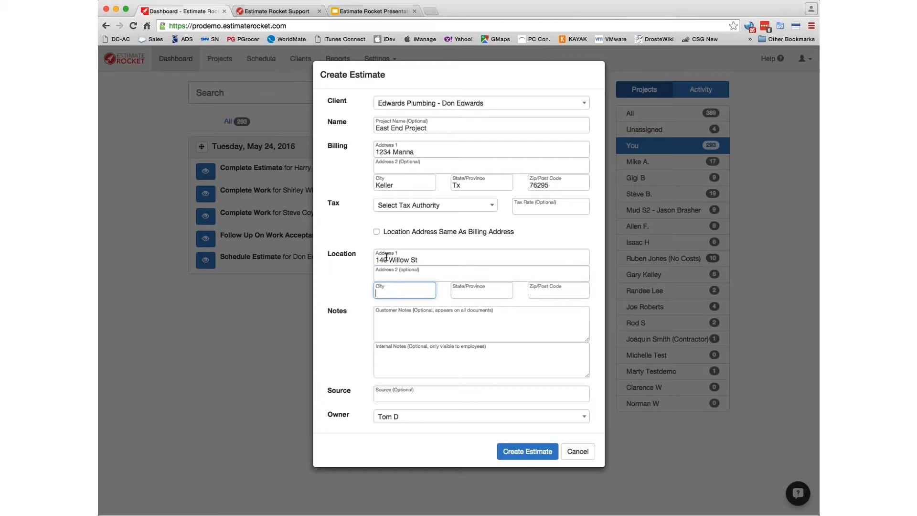
{"action": "type", "text": "North Andover"}
{"action": "key", "text": "Tab"}
{"action": "type", "text": "MA"}
{"action": "key", "text": "Tab"}
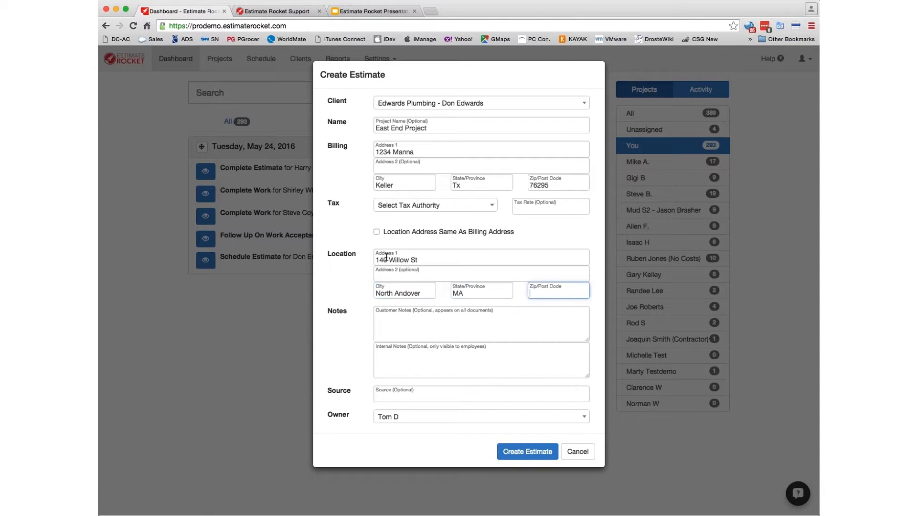
{"action": "type", "text": "01845"}
- Write '#residence #waiting-for-approval' in the estimate's Internal Notes field
{"action": "left_click", "coordinate": [386, 322]}
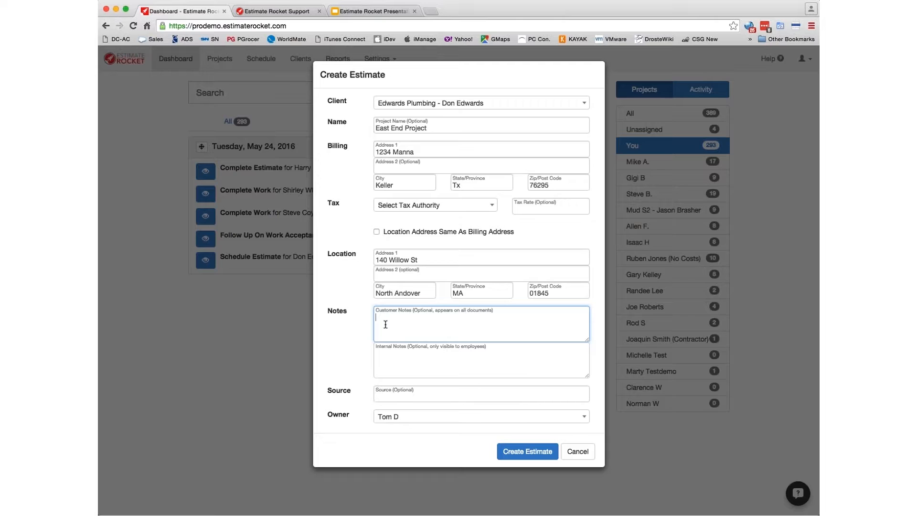
{"action": "key", "text": "Tab"}
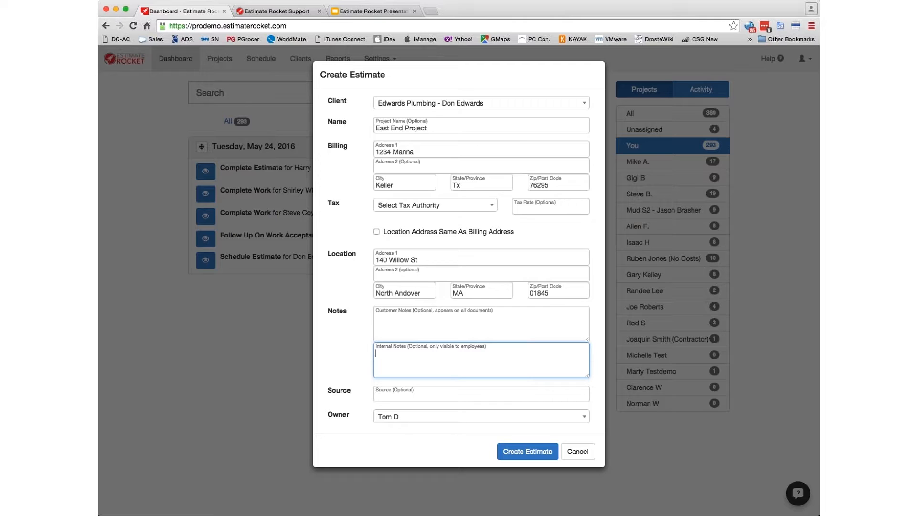
{"action": "type", "text": "#residence #"}
{"action": "type", "text": "waiting-for -ap"}
{"action": "type", "text": "proval"}
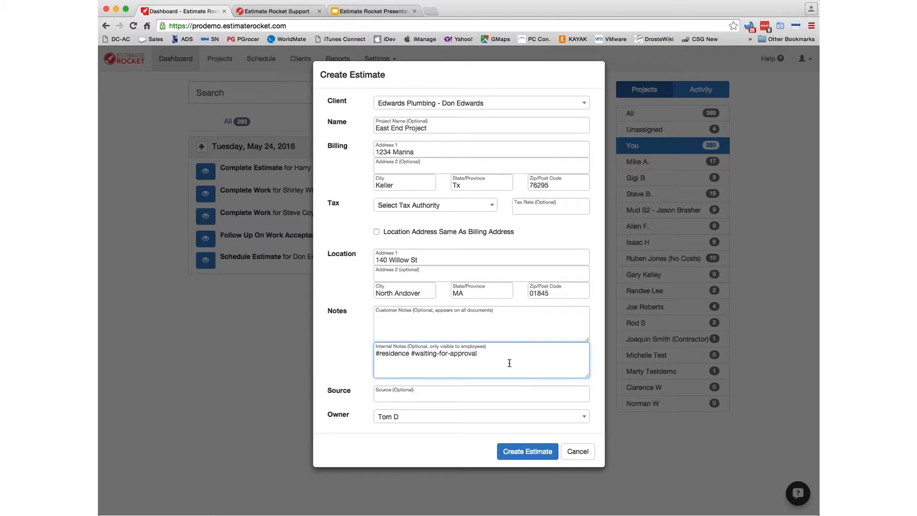
{"action": "left_click", "coordinate": [412, 397]}
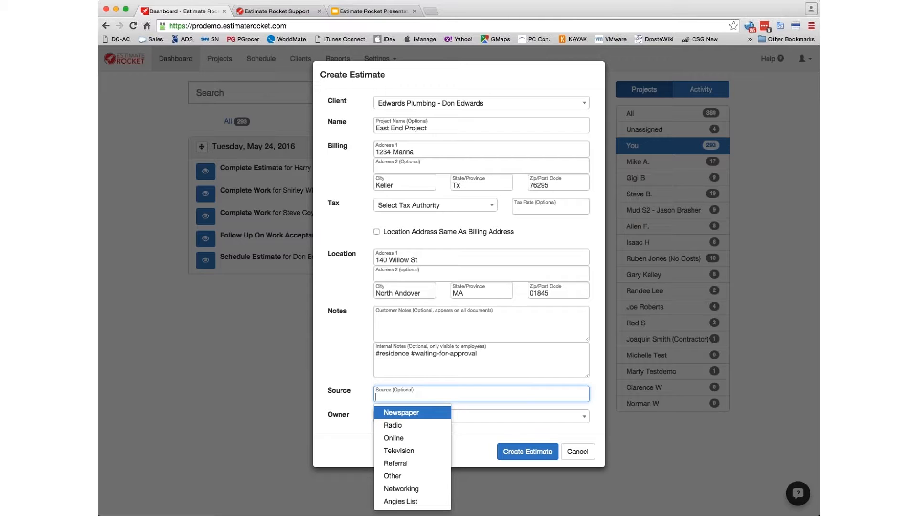
- Pick Angies List as the lead source and create the estimate
{"action": "left_click", "coordinate": [401, 503]}
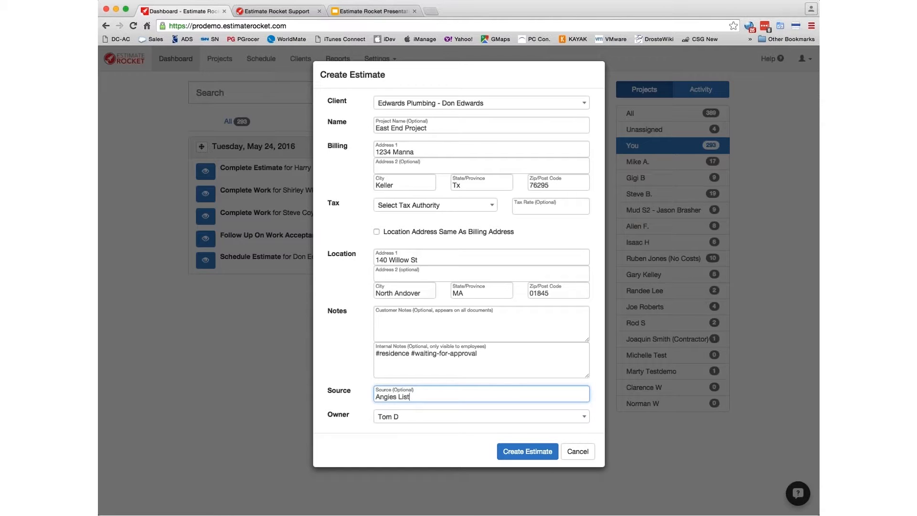
{"action": "left_click", "coordinate": [522, 452]}
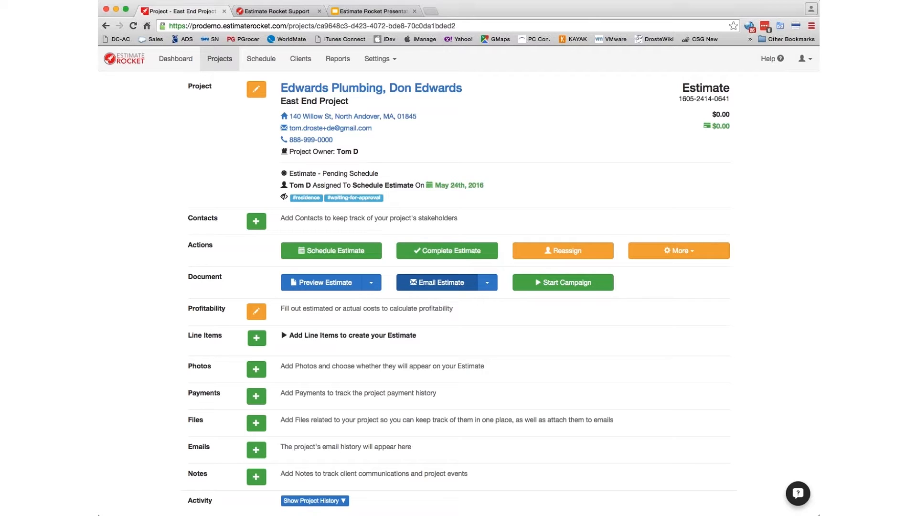
- Add a new project contact with first and last name and the title 'Project mgr'
{"action": "left_click", "coordinate": [256, 221]}
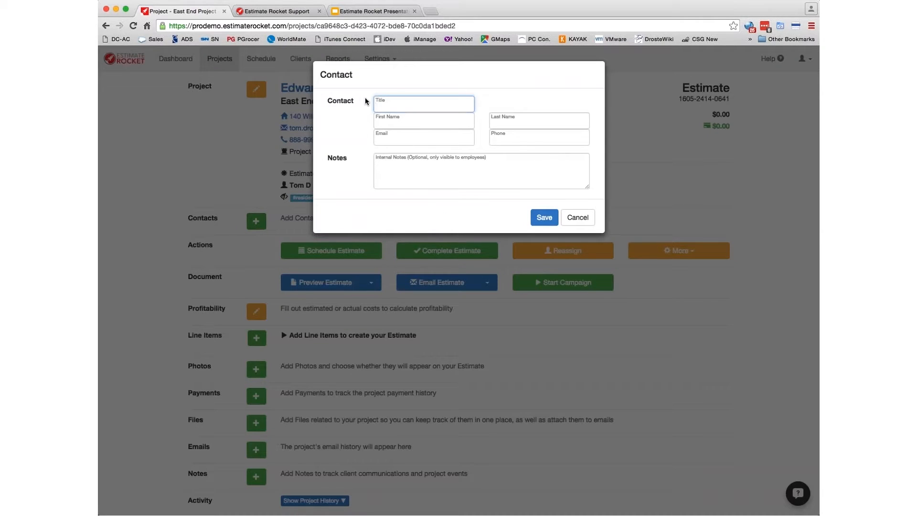
{"action": "key", "text": "Tab"}
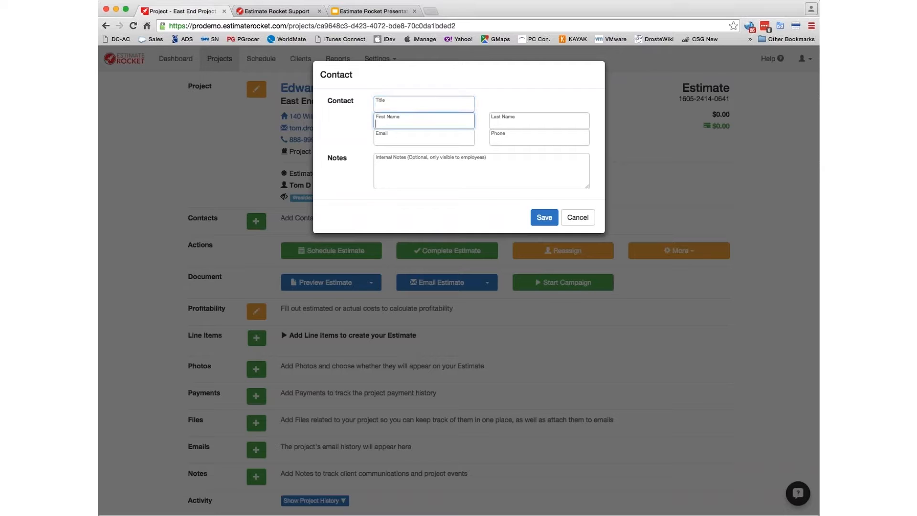
{"action": "type", "text": "Joe"}
{"action": "key", "text": "Tab"}
{"action": "type", "text": "Smith"}
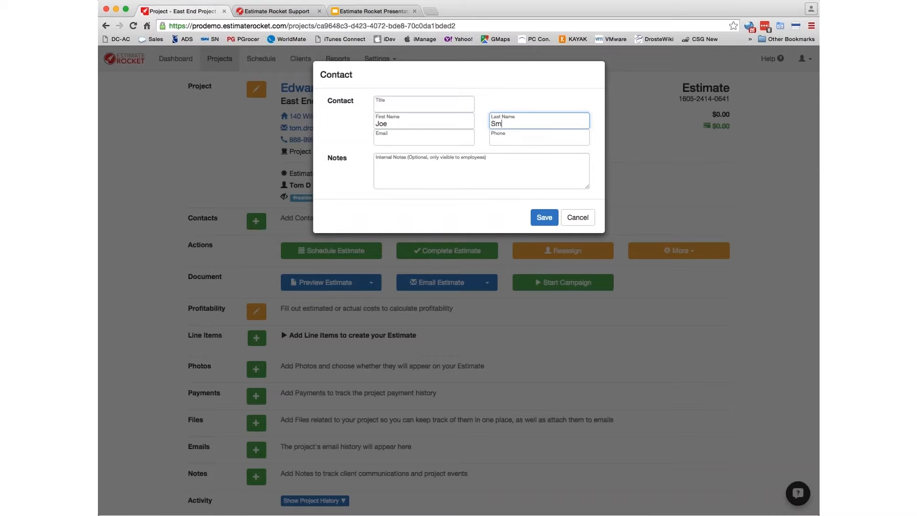
{"action": "key", "text": "Tab"}
{"action": "key", "text": "shift+Tab"}
{"action": "key", "text": "shift+Tab"}
{"action": "key", "text": "shift+Tab"}
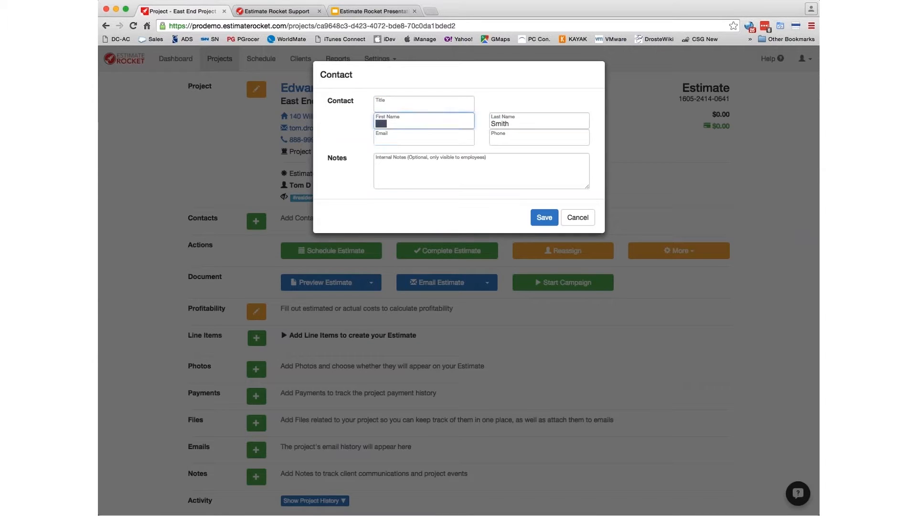
{"action": "type", "text": "Proje"}
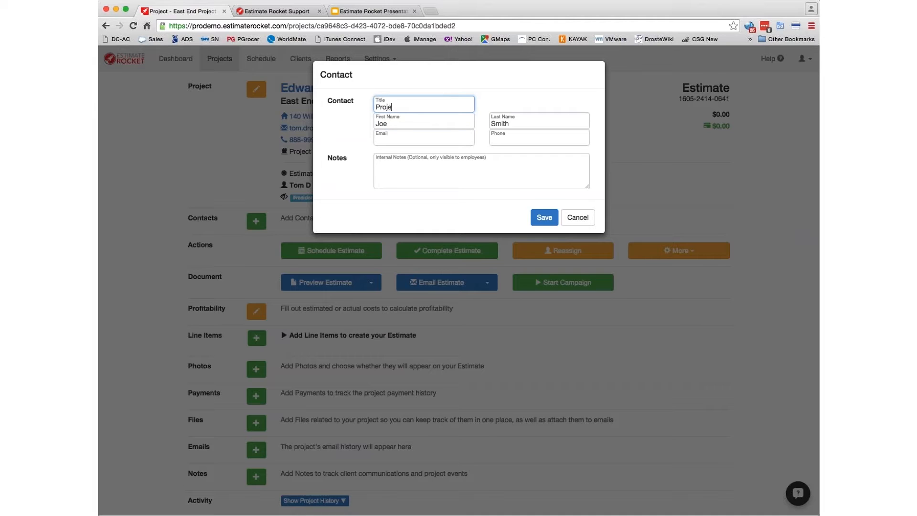
{"action": "type", "text": "ct mgr"}
- Enter the contact's email address and phone number, then save the contact
{"action": "key", "text": "Tab"}
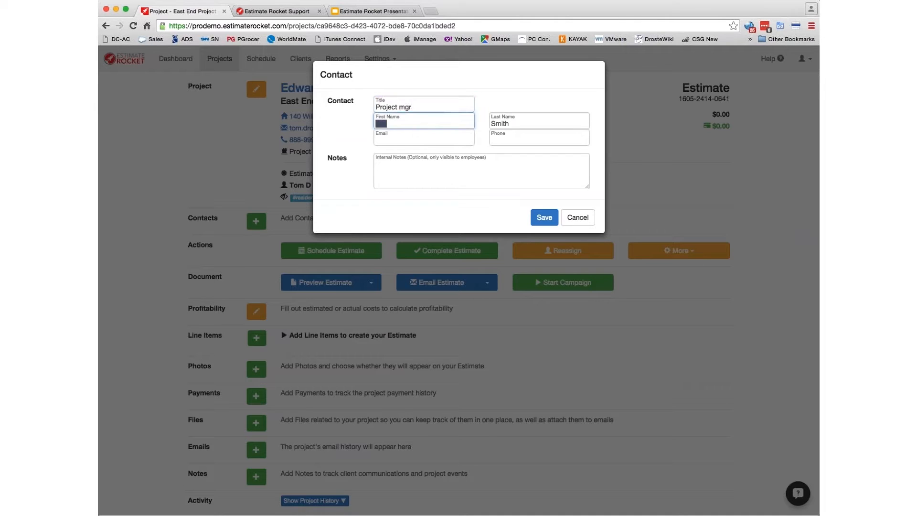
{"action": "key", "text": "Tab"}
{"action": "key", "text": "Tab"}
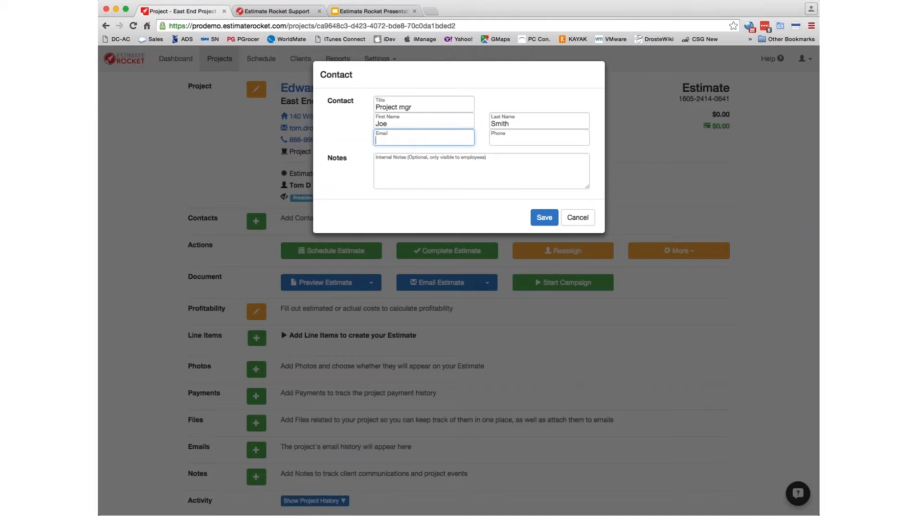
{"action": "key", "text": "Tab"}
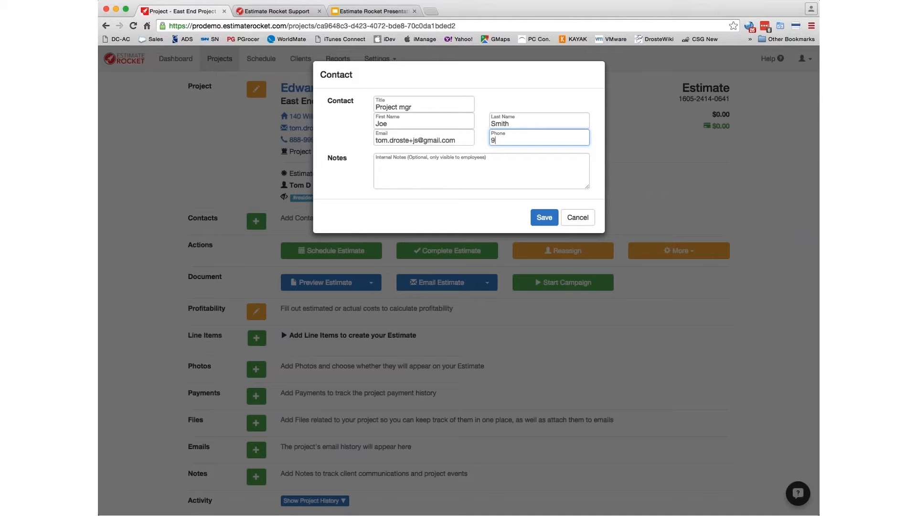
{"action": "left_click", "coordinate": [540, 219]}
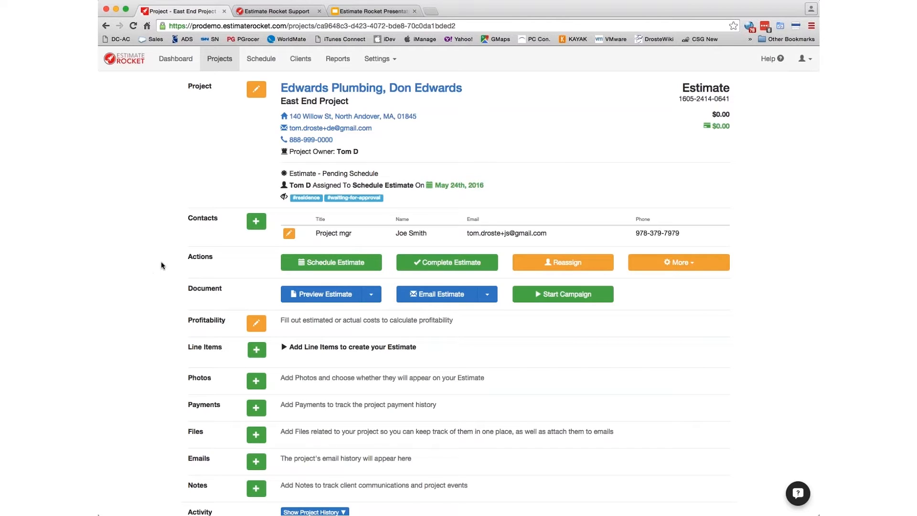
{"action": "left_click", "coordinate": [319, 263]}
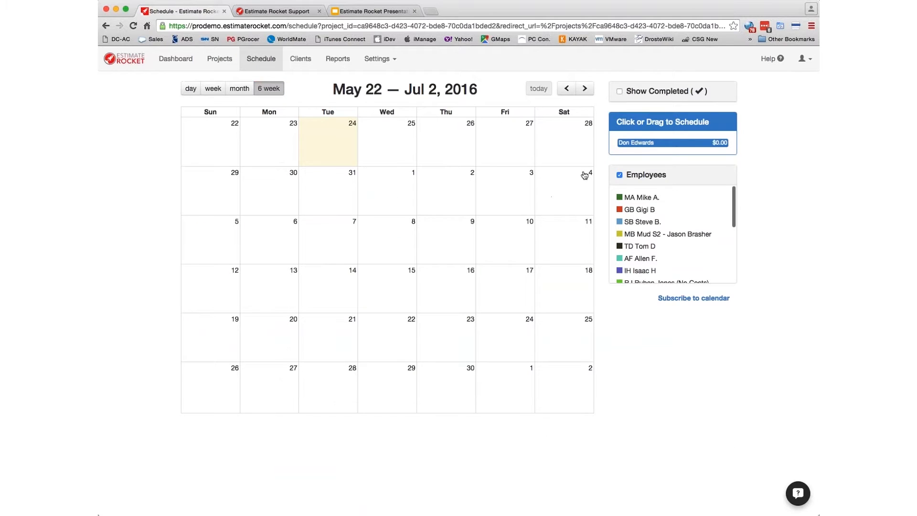
- Book the estimate on Monday, May 30 at 10:00 AM with the note 'Bring your flashlight'
{"action": "left_click_drag", "start_coordinate": [635, 143], "coordinate": [256, 187]}
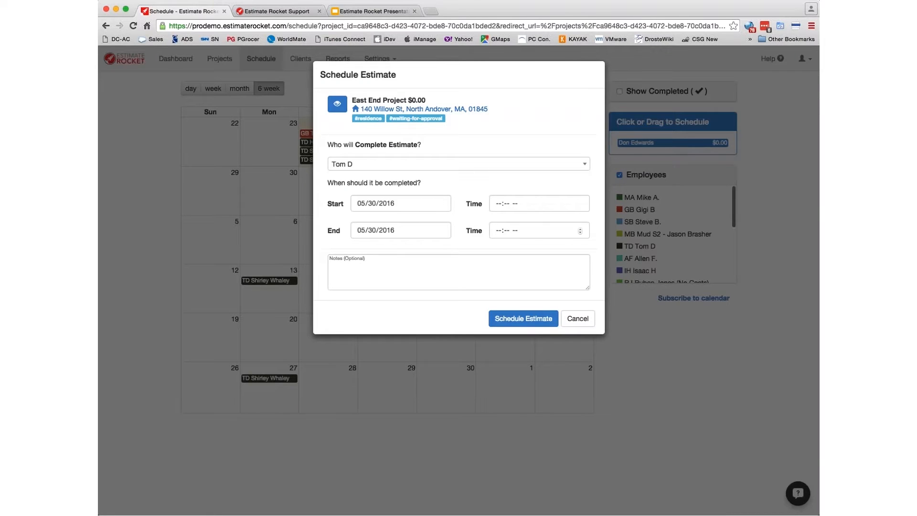
{"action": "left_click", "coordinate": [459, 272]}
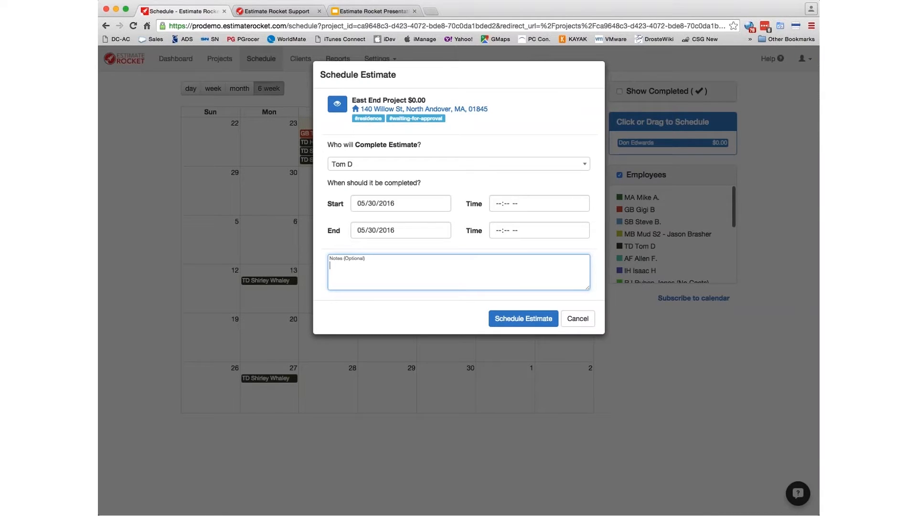
{"action": "type", "text": "Bring your flashlight"}
{"action": "left_click", "coordinate": [503, 210]}
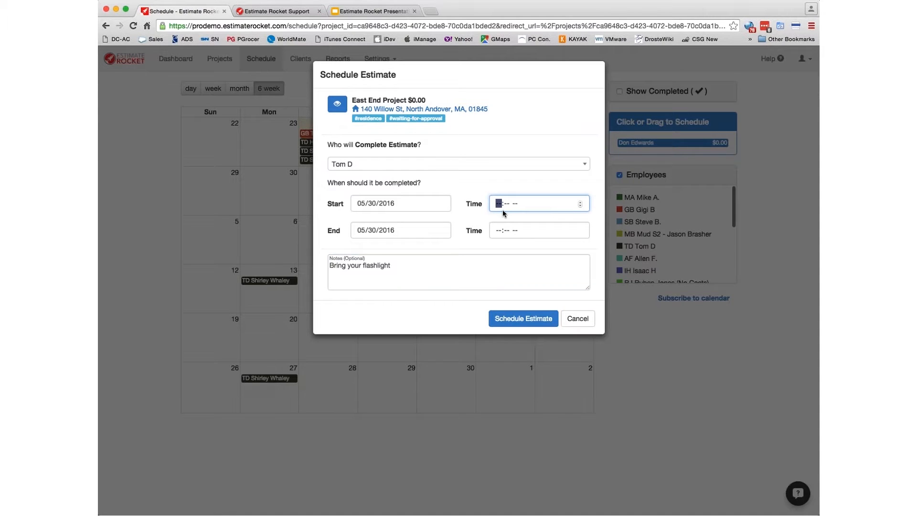
{"action": "type", "text": "10:00 AM"}
{"action": "left_click", "coordinate": [512, 321]}
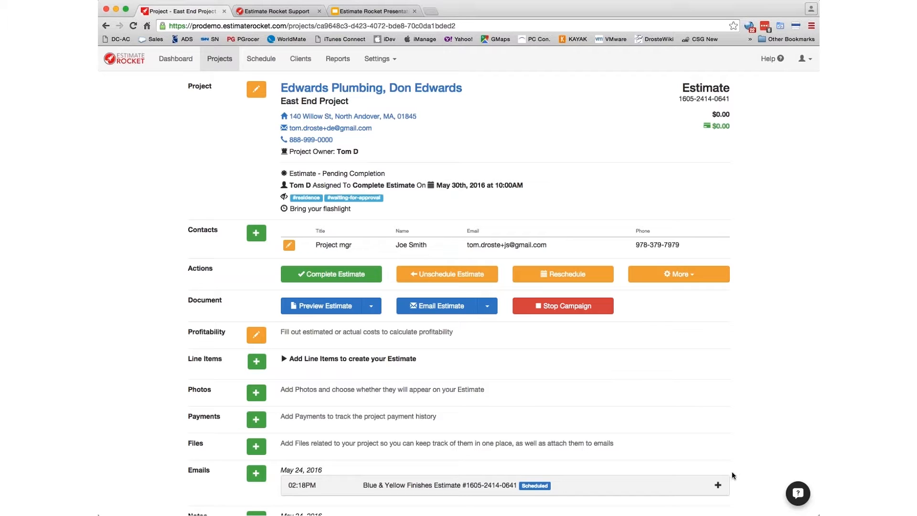
- Expand the scheduled confirmation email and read its May 30, 10:00AM appointment message
{"action": "scroll", "coordinate": [732, 472], "scroll_direction": "down", "scroll_amount": 2}
{"action": "left_click", "coordinate": [718, 435]}
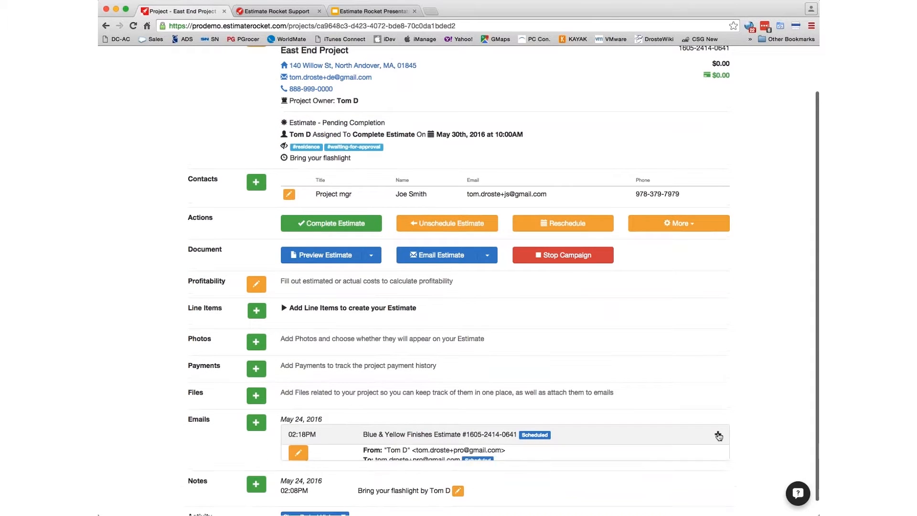
{"action": "scroll", "coordinate": [659, 446], "scroll_direction": "down", "scroll_amount": 5}
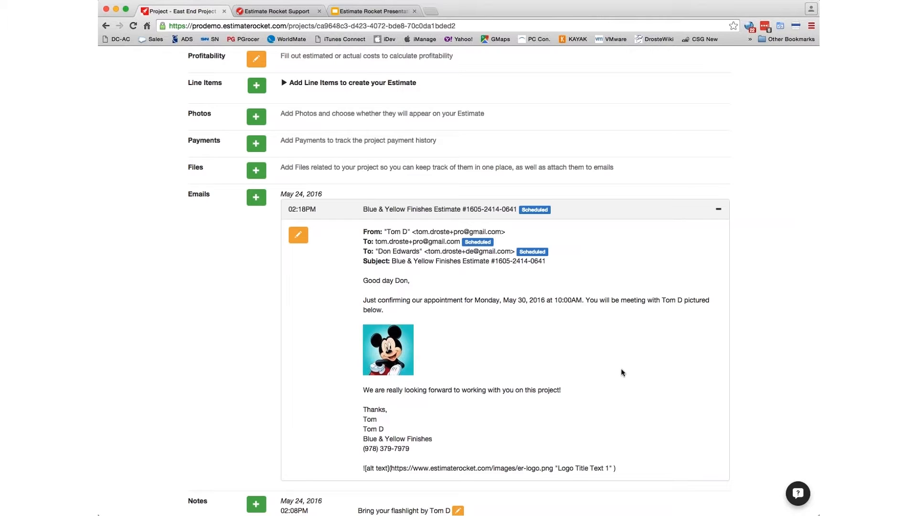
{"action": "scroll", "coordinate": [414, 387], "scroll_direction": "down", "scroll_amount": 2}
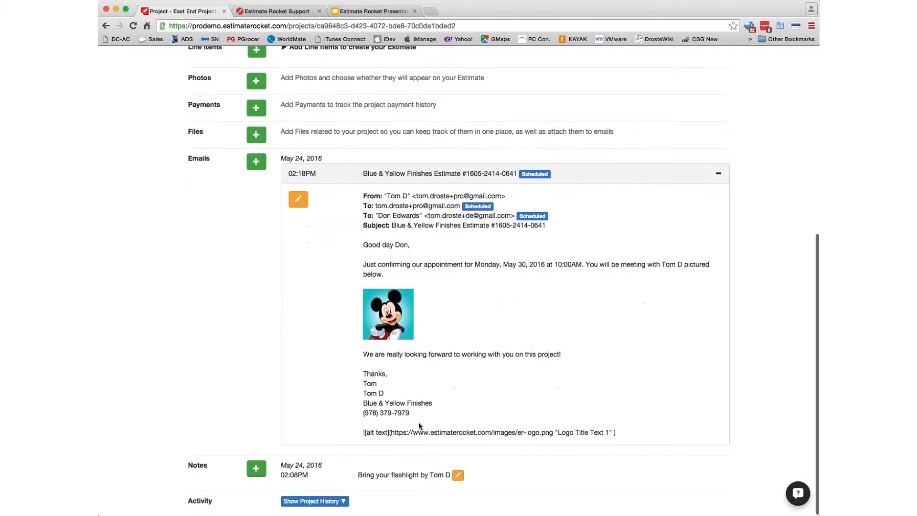
{"action": "scroll", "coordinate": [457, 375], "scroll_direction": "up", "scroll_amount": 6}
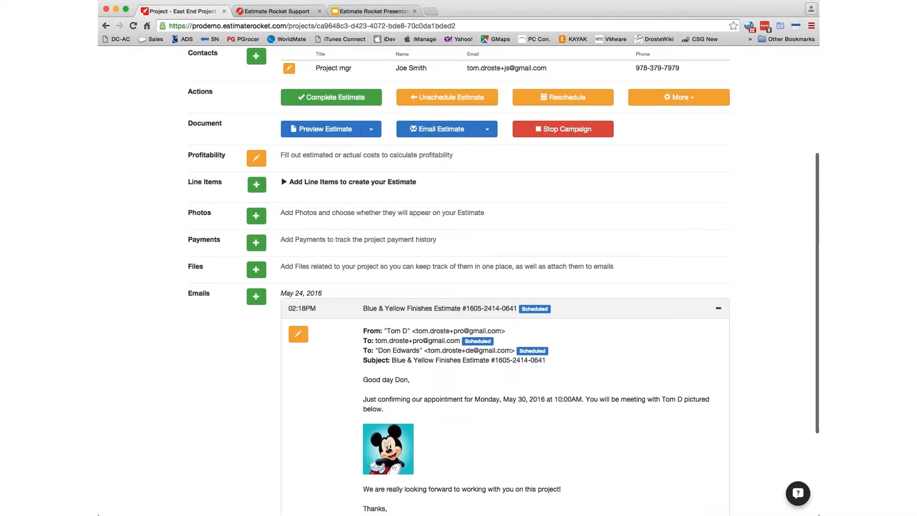
- Collapse the email to one line and return to the top of the project page
{"action": "left_click", "coordinate": [719, 310]}
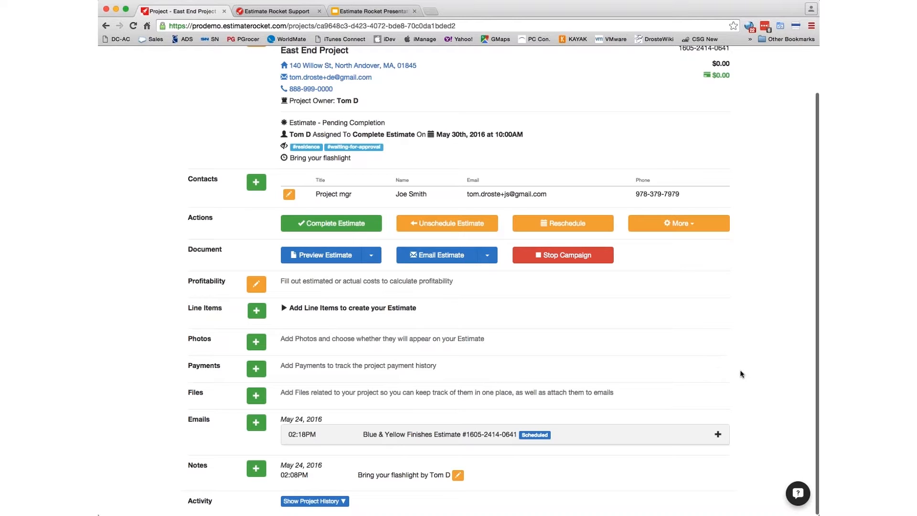
{"action": "scroll", "coordinate": [741, 374], "scroll_direction": "up", "scroll_amount": 2}
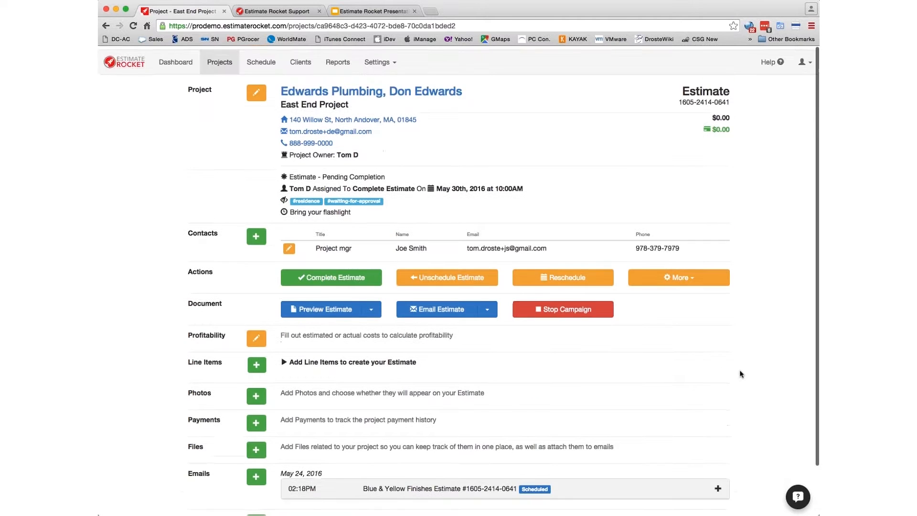
- Glance at the schedule calendar, then return to the Dashboard's task list for May 24, 2016
{"action": "left_click", "coordinate": [260, 61]}
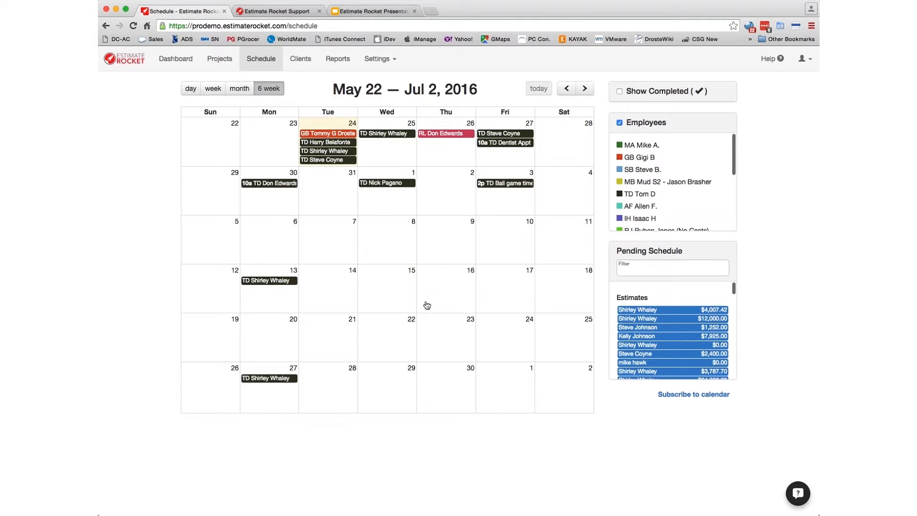
{"action": "left_click", "coordinate": [181, 62]}
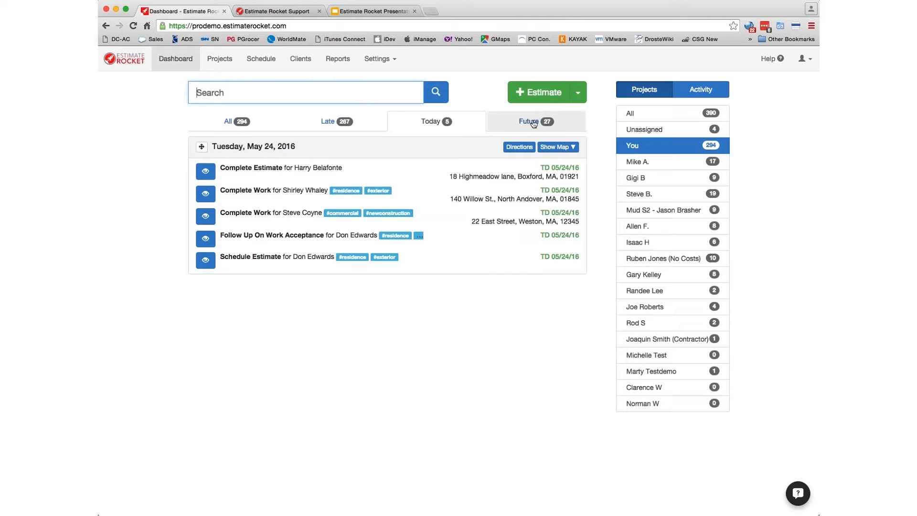
- Search future tasks for '#wait' and open the East End Project from its Complete Estimate task
{"action": "left_click", "coordinate": [533, 123]}
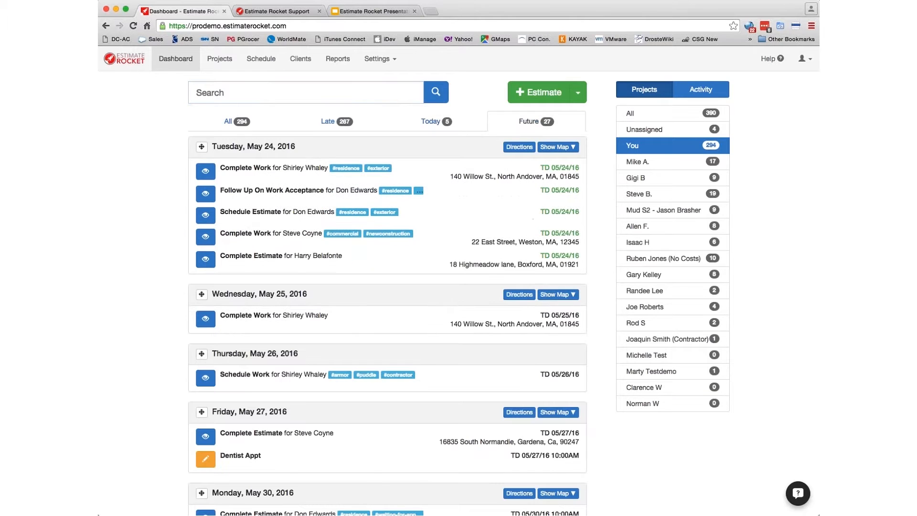
{"action": "scroll", "coordinate": [416, 363], "scroll_direction": "down", "scroll_amount": 5}
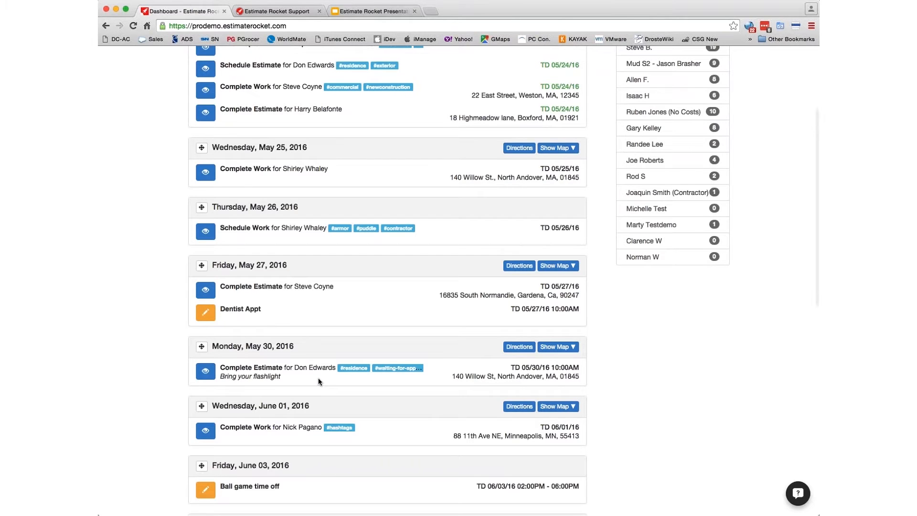
{"action": "scroll", "coordinate": [318, 381], "scroll_direction": "up", "scroll_amount": 5}
{"action": "left_click", "coordinate": [231, 92]}
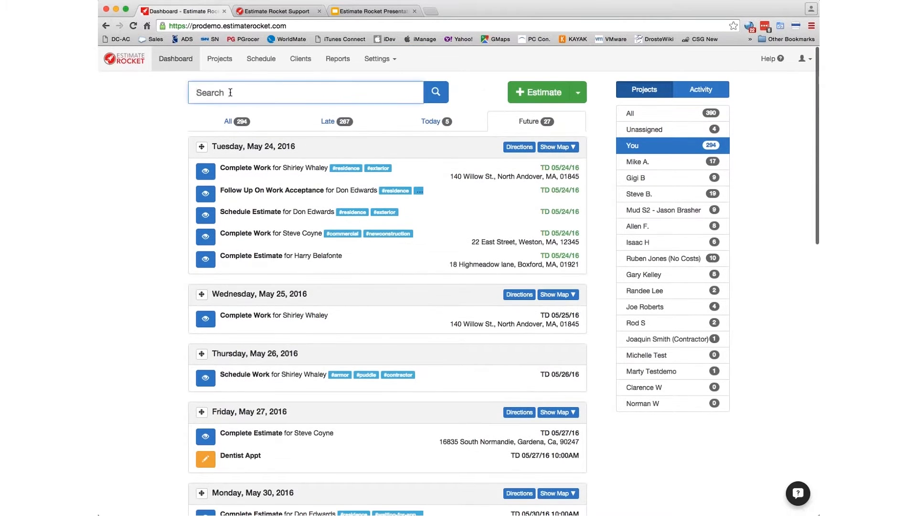
{"action": "type", "text": "#wait"}
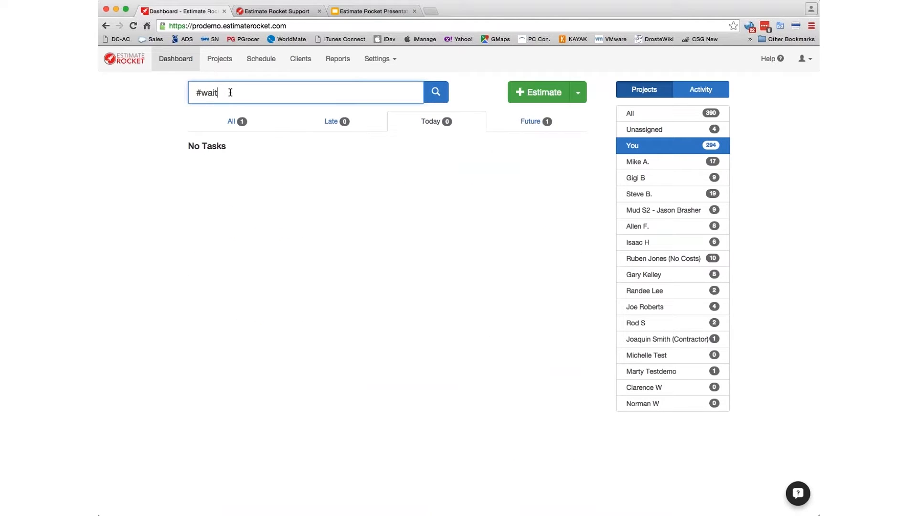
{"action": "left_click", "coordinate": [524, 122]}
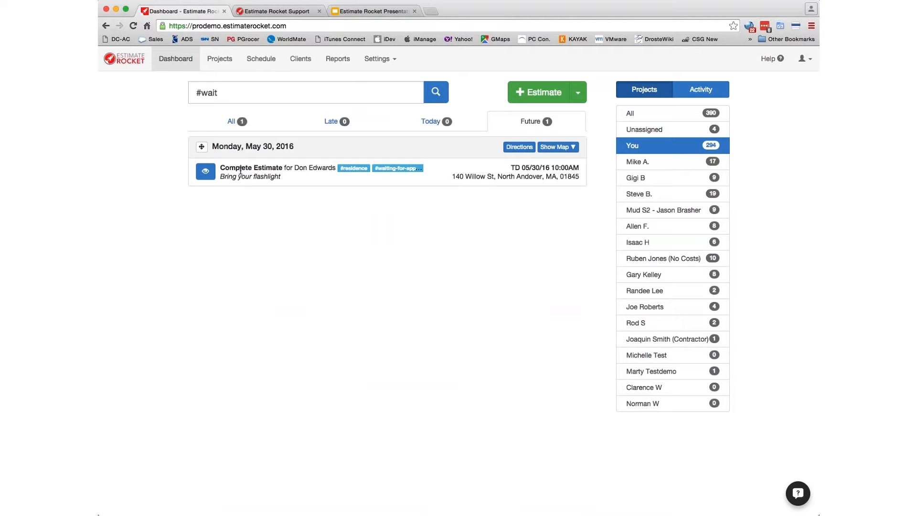
{"action": "left_click", "coordinate": [206, 171]}
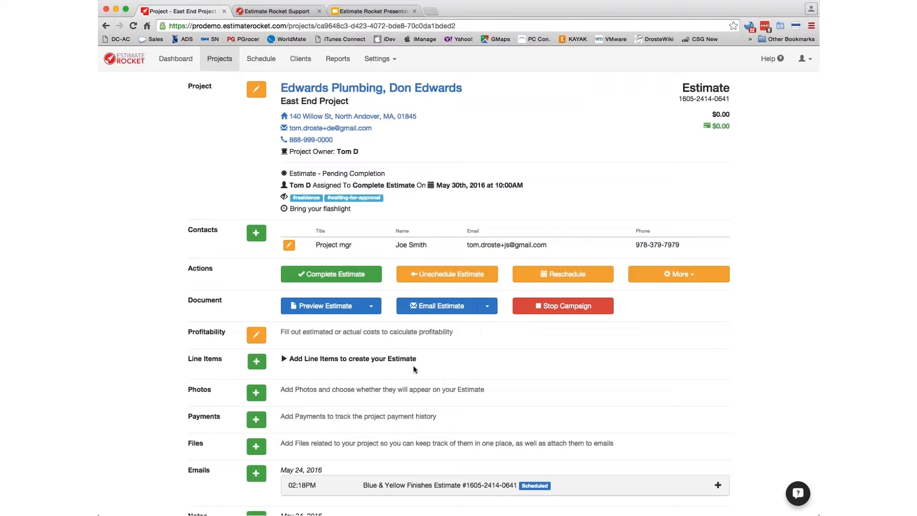
{"action": "left_click", "coordinate": [253, 363]}
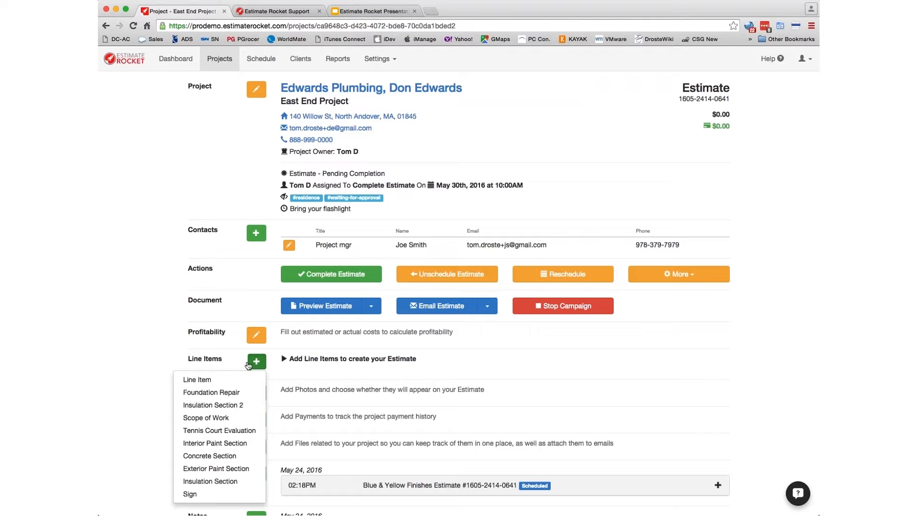
{"action": "left_click", "coordinate": [198, 381]}
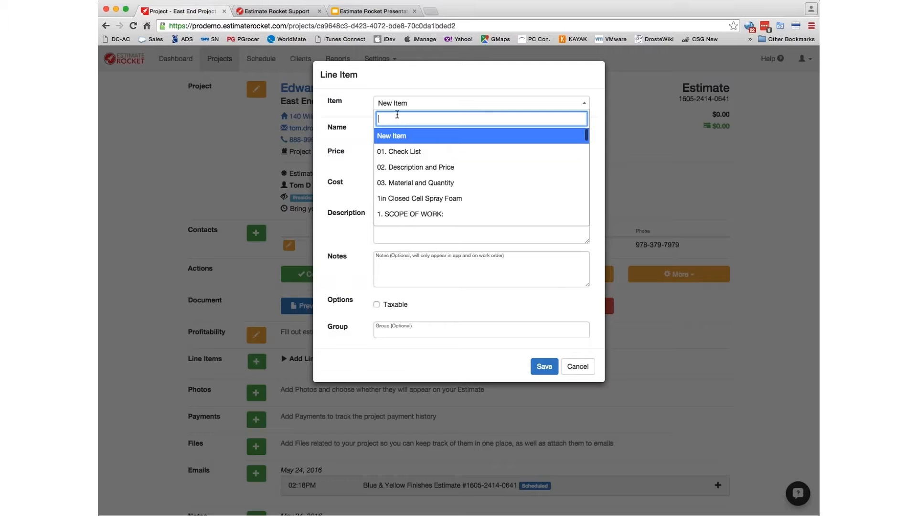
{"action": "left_click", "coordinate": [397, 136]}
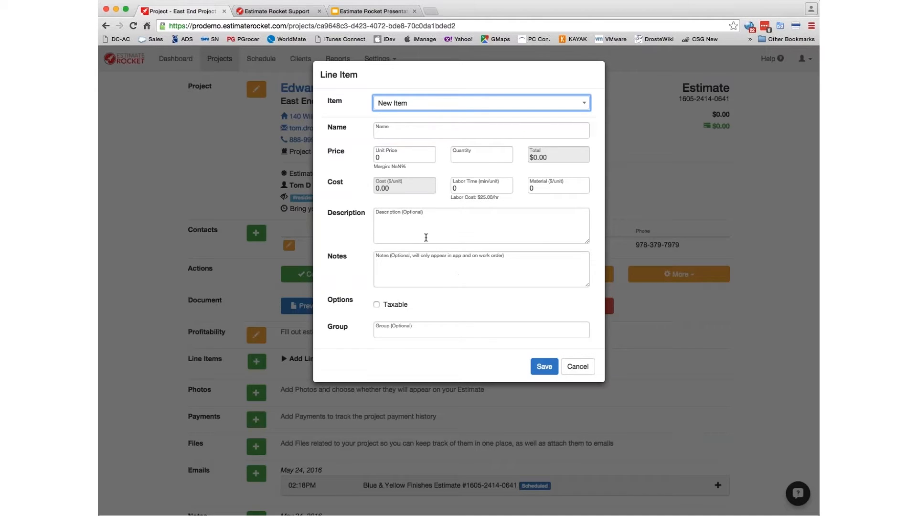
{"action": "left_click", "coordinate": [397, 105]}
{"action": "scroll", "coordinate": [514, 198], "scroll_direction": "down", "scroll_amount": 10}
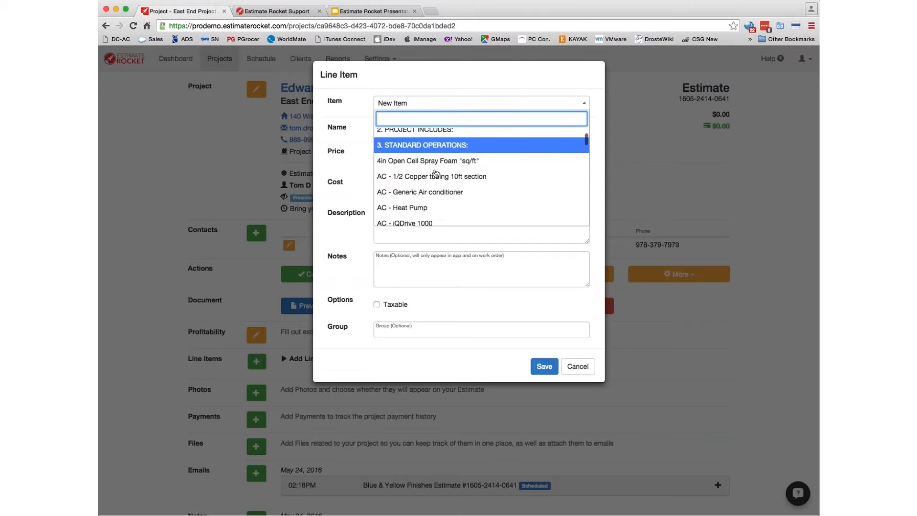
{"action": "scroll", "coordinate": [513, 198], "scroll_direction": "down", "scroll_amount": 5}
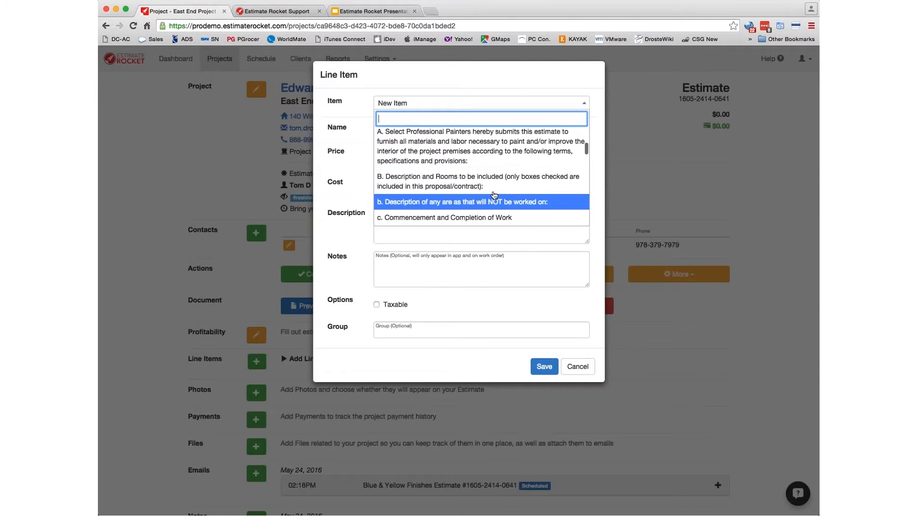
{"action": "left_click", "coordinate": [434, 145]}
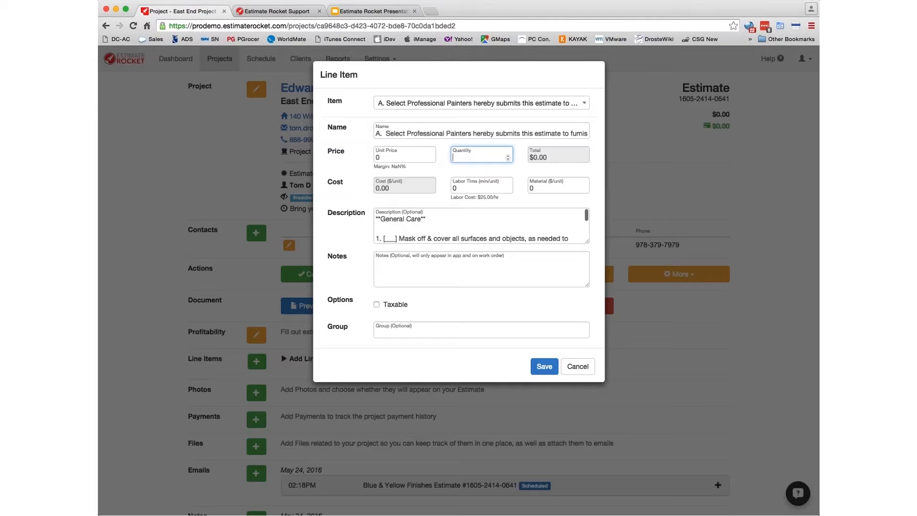
{"action": "left_click", "coordinate": [451, 103]}
{"action": "scroll", "coordinate": [442, 198], "scroll_direction": "down", "scroll_amount": 5}
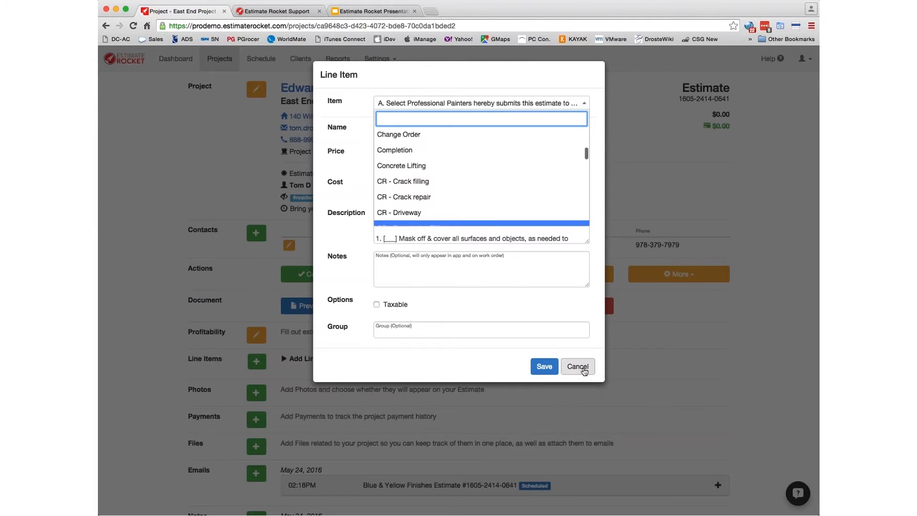
{"action": "left_click", "coordinate": [583, 370]}
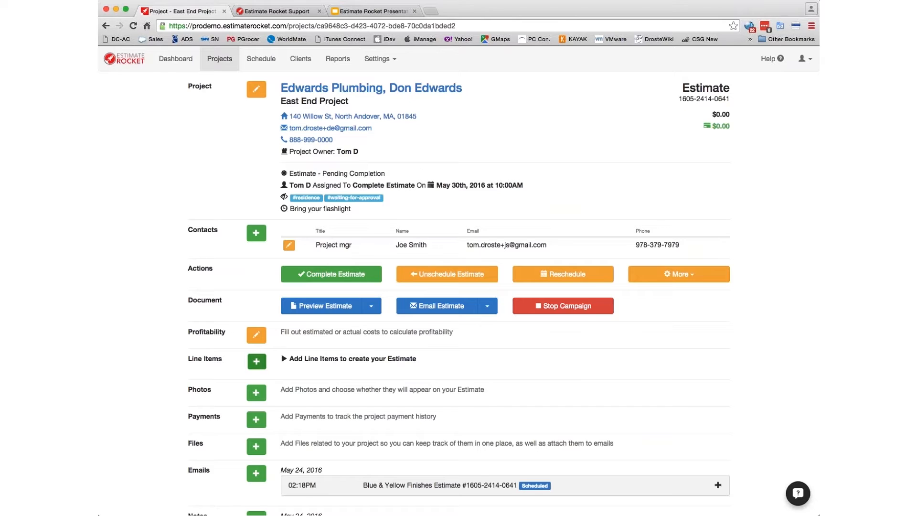
- Add a Concrete Section line item named Driveway
{"action": "left_click", "coordinate": [257, 362]}
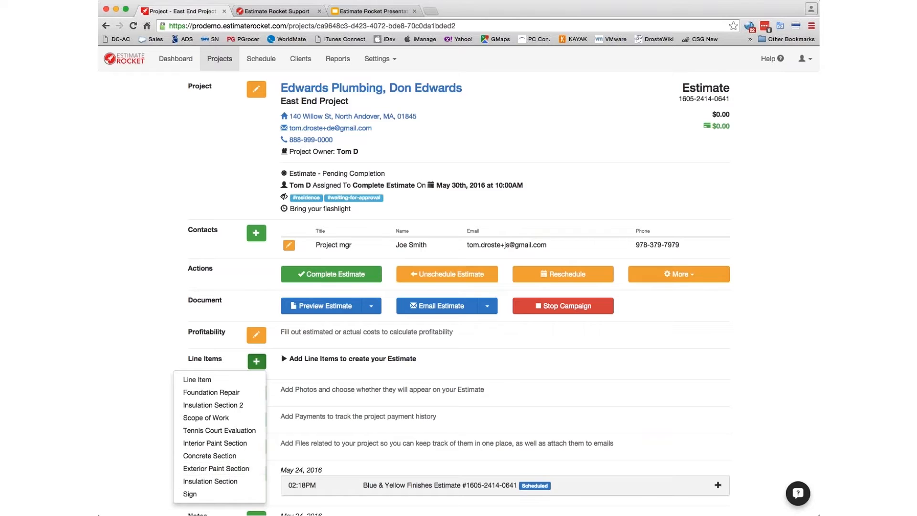
{"action": "left_click", "coordinate": [209, 457]}
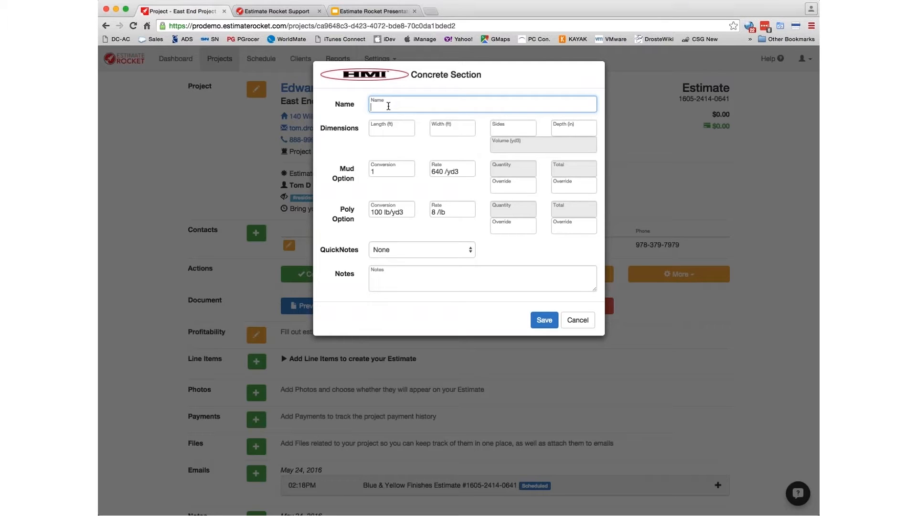
{"action": "type", "text": "Dr"}
{"action": "key", "text": "Return"}
- Enter the Driveway size as 20 ft long and 4 ft wide, with 26 for sides
{"action": "left_click", "coordinate": [373, 129]}
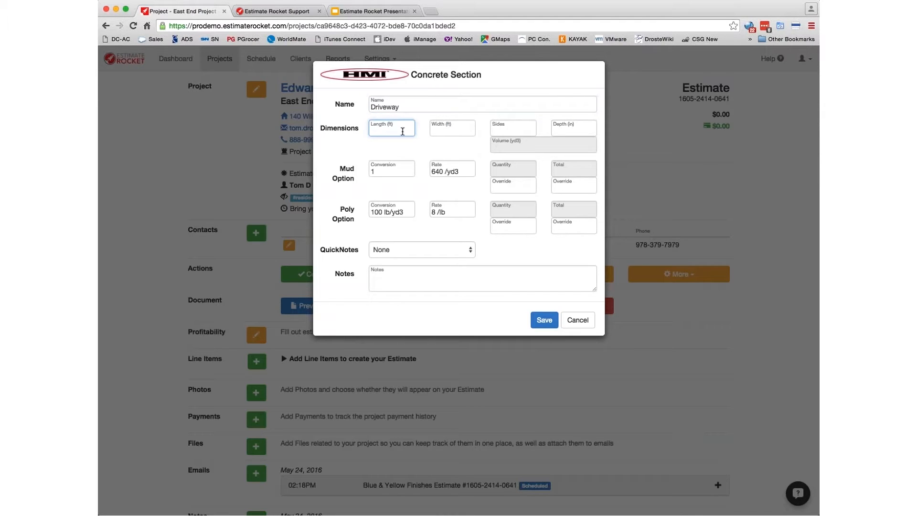
{"action": "type", "text": "20"}
{"action": "key", "text": "Tab"}
{"action": "type", "text": "4"}
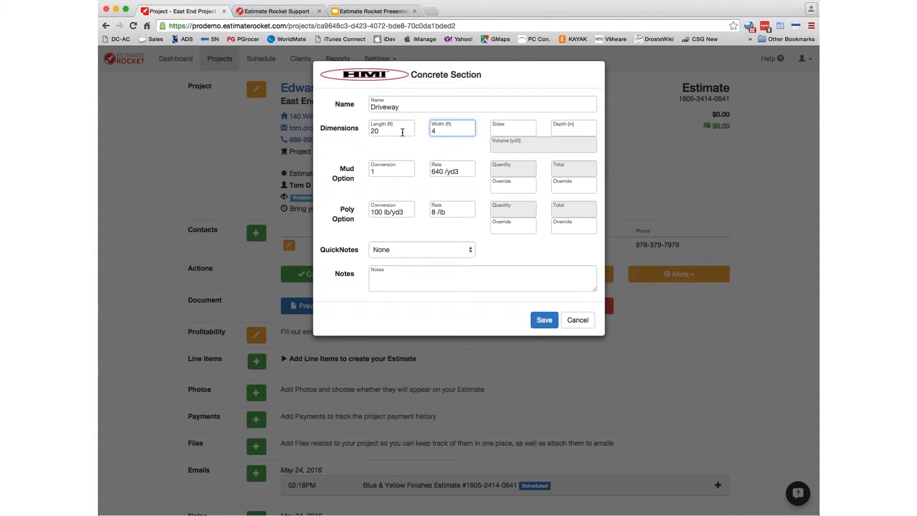
{"action": "key", "text": "Tab"}
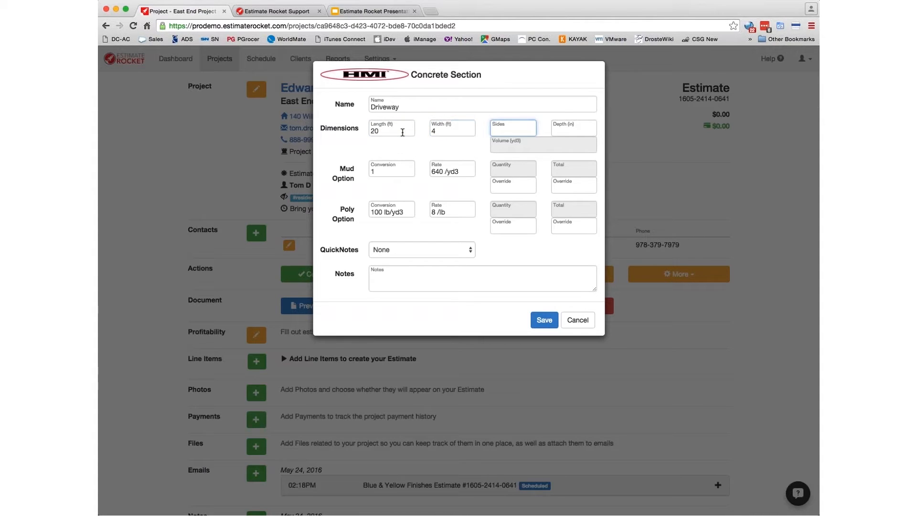
{"action": "type", "text": "2"}
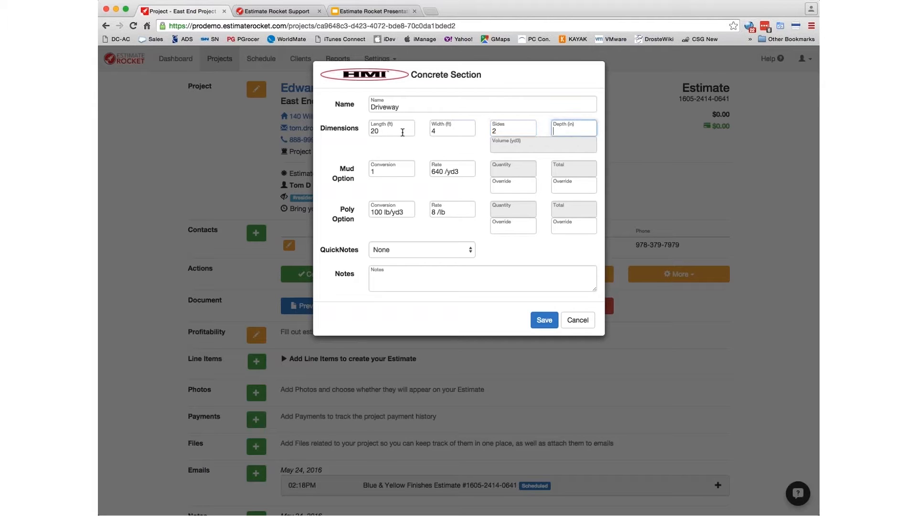
{"action": "type", "text": "6"}
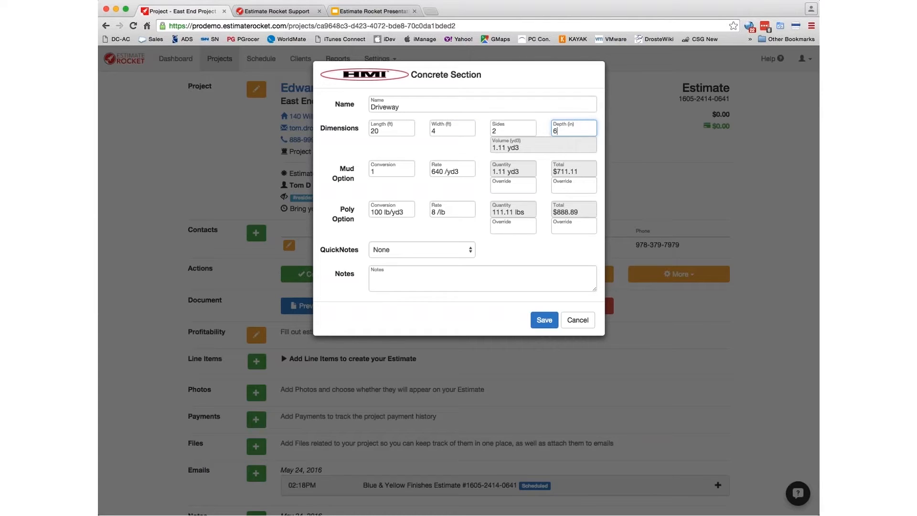
- Choose the Void Fill quick note, set 1 section and 1 piece, and save
{"action": "left_click", "coordinate": [391, 255]}
{"action": "left_click", "coordinate": [386, 257]}
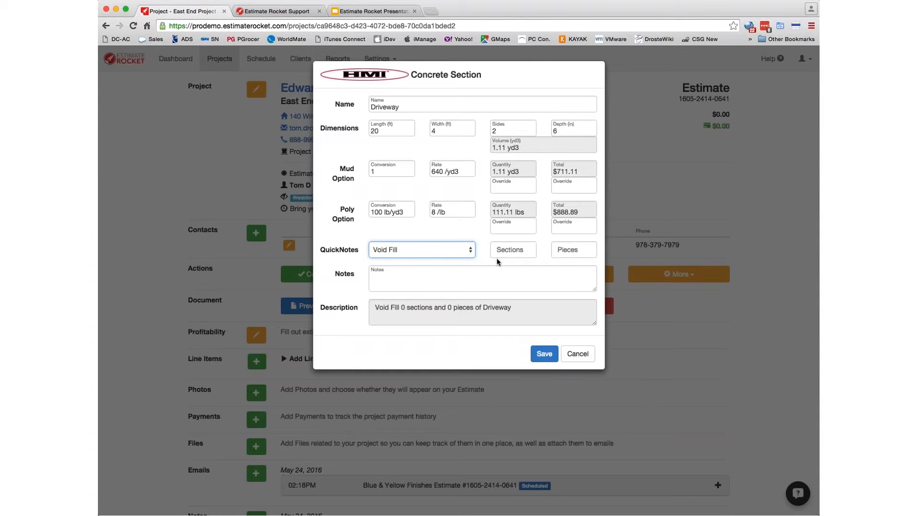
{"action": "left_click", "coordinate": [505, 253]}
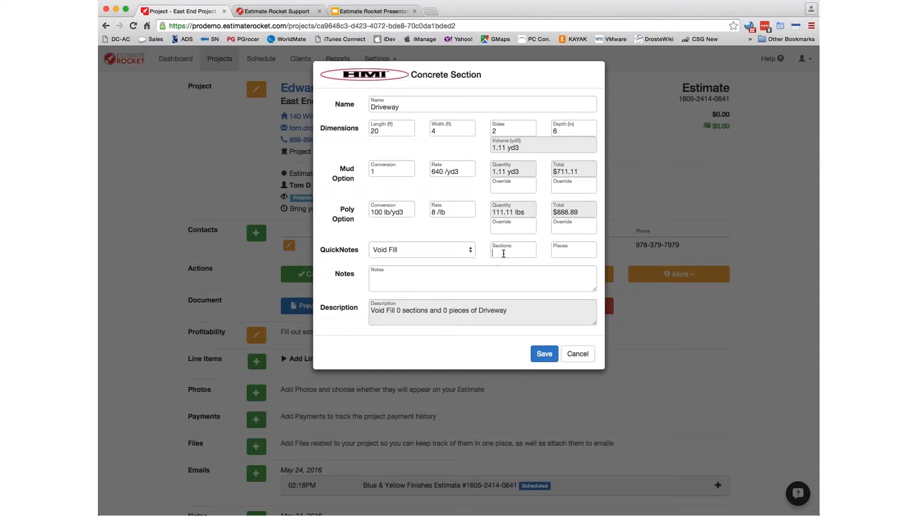
{"action": "type", "text": "1"}
{"action": "key", "text": "Tab"}
{"action": "type", "text": "1"}
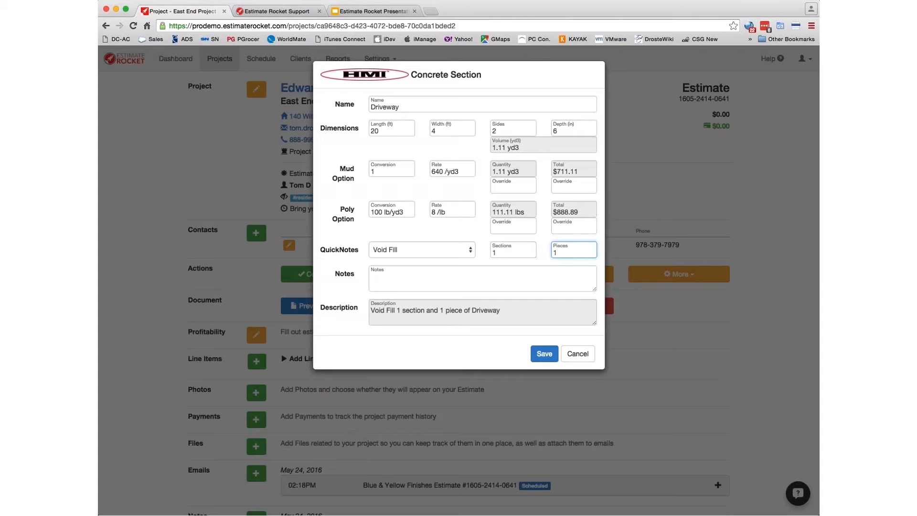
{"action": "left_click", "coordinate": [544, 356]}
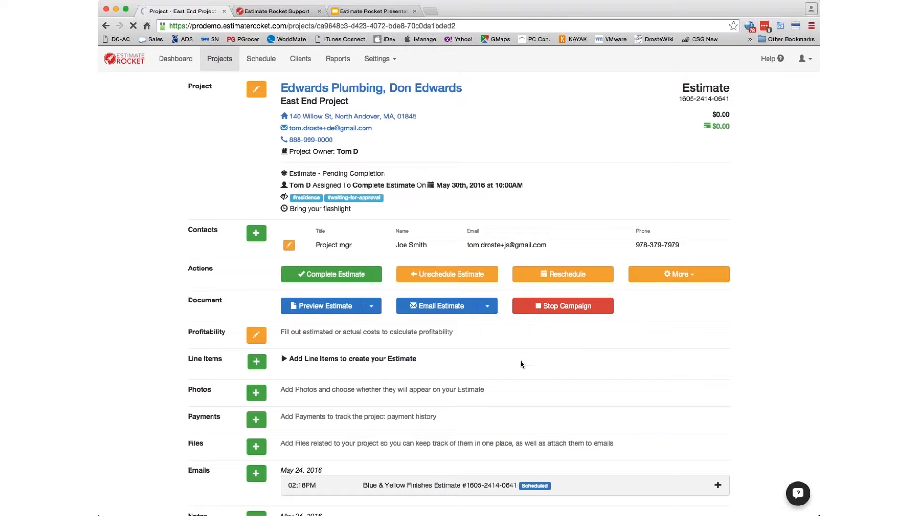
- Upload the driveway image with caption 'Driveway Before', included in the project document, and save
{"action": "scroll", "coordinate": [690, 328], "scroll_direction": "down", "scroll_amount": 5}
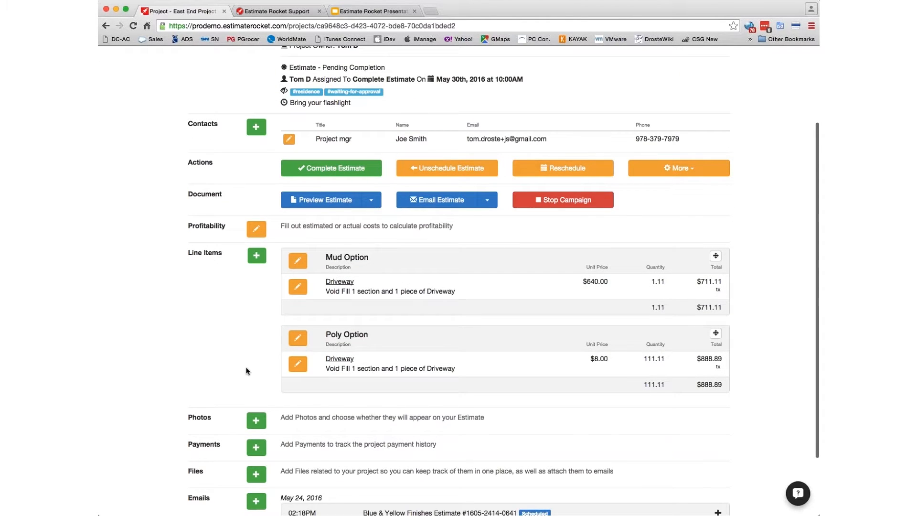
{"action": "scroll", "coordinate": [246, 372], "scroll_direction": "down", "scroll_amount": 3}
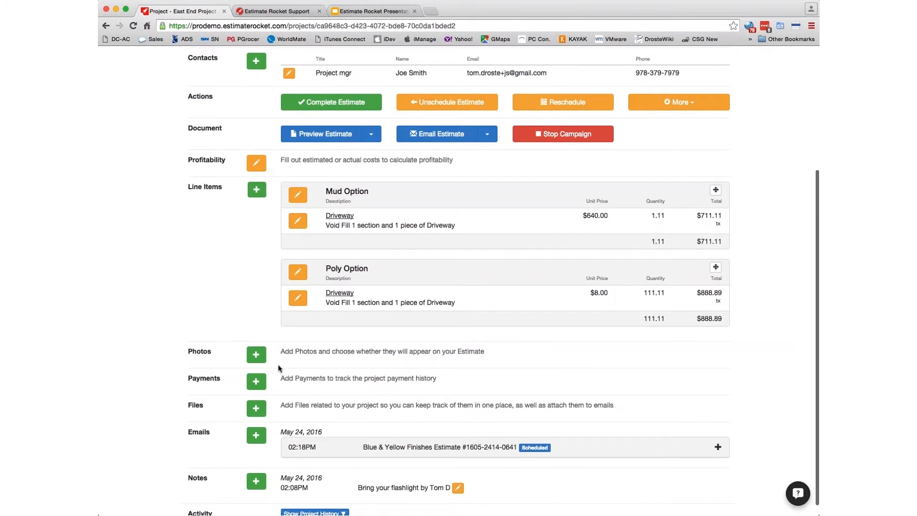
{"action": "left_click", "coordinate": [256, 354]}
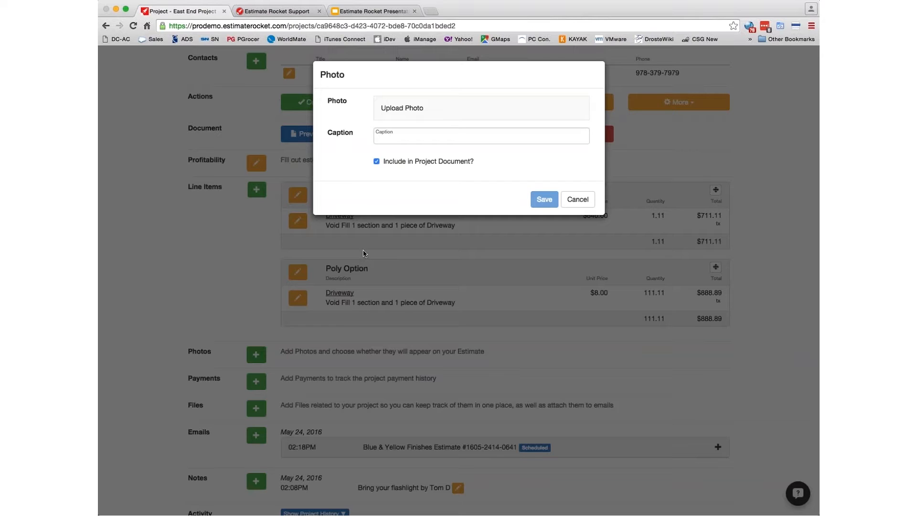
{"action": "left_click", "coordinate": [668, 344]}
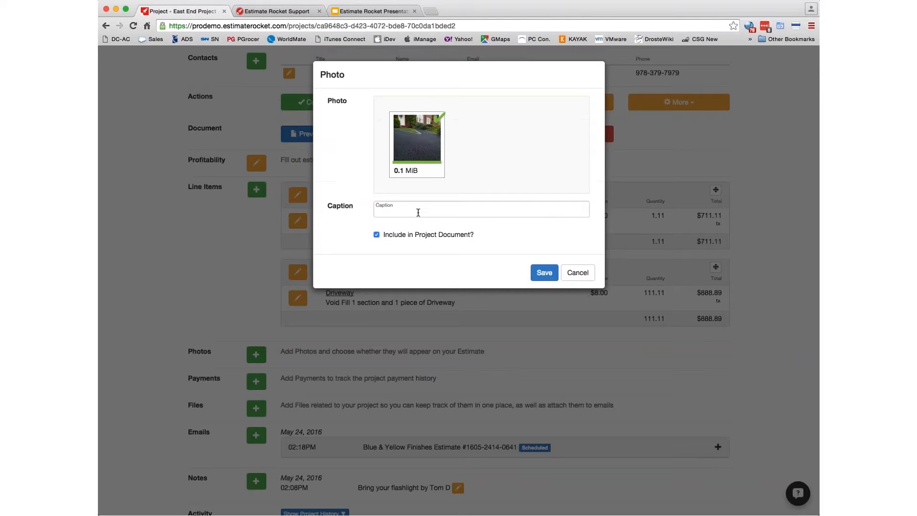
{"action": "left_click", "coordinate": [418, 213]}
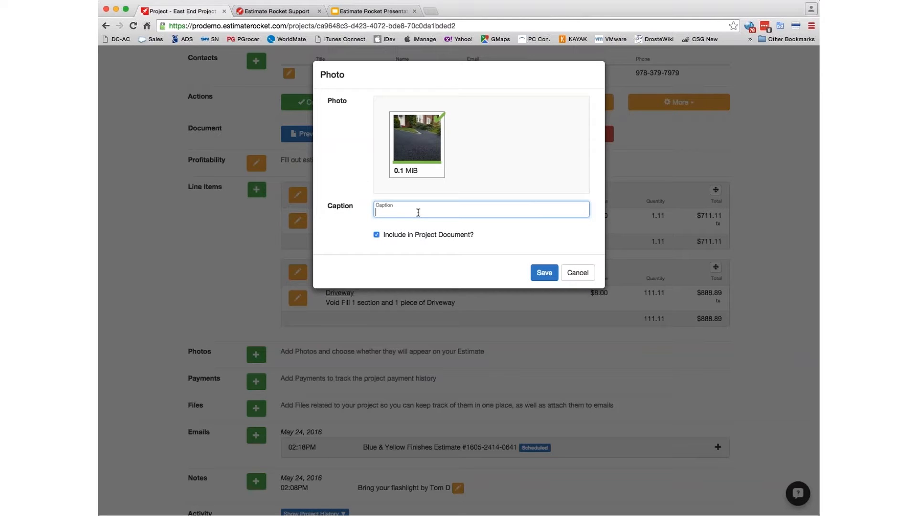
{"action": "type", "text": "Driveway Before"}
{"action": "left_click", "coordinate": [542, 276]}
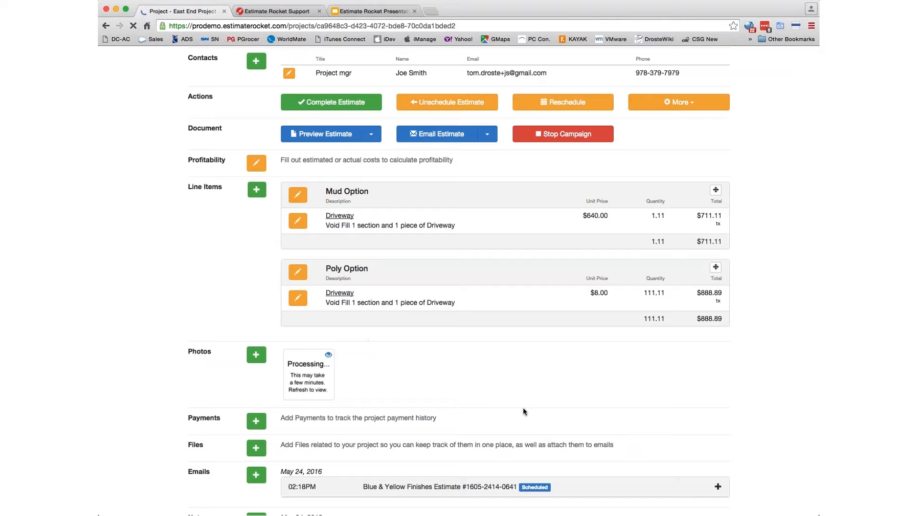
{"action": "scroll", "coordinate": [492, 379], "scroll_direction": "down", "scroll_amount": 2}
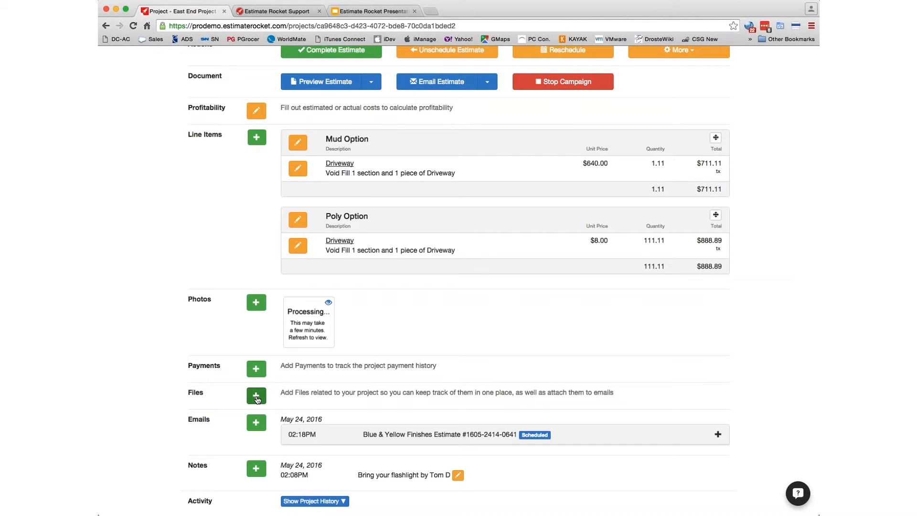
{"action": "scroll", "coordinate": [376, 385], "scroll_direction": "up", "scroll_amount": 4}
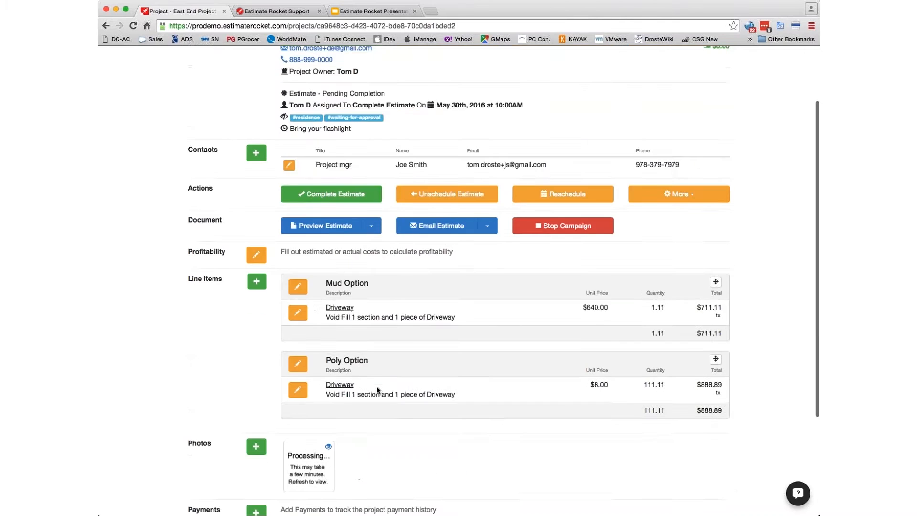
{"action": "left_click", "coordinate": [325, 252]}
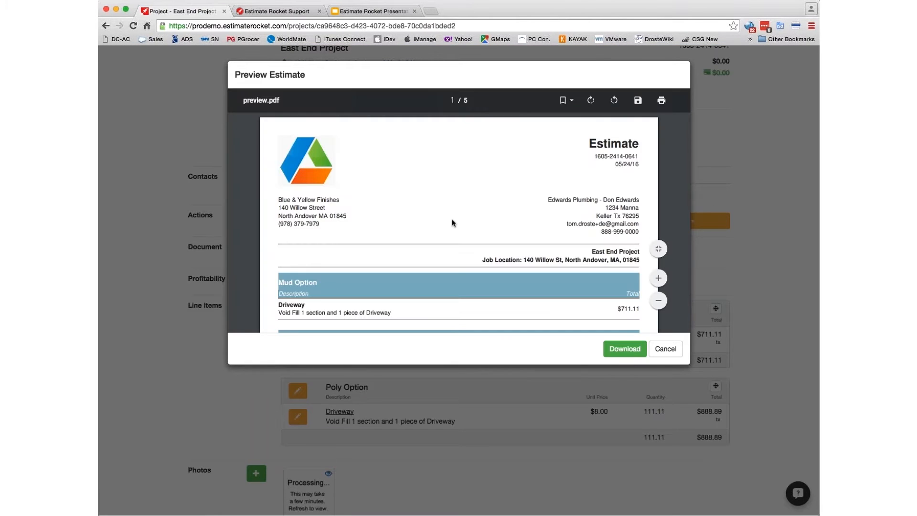
{"action": "scroll", "coordinate": [452, 222], "scroll_direction": "down", "scroll_amount": 3}
{"action": "scroll", "coordinate": [452, 222], "scroll_direction": "down", "scroll_amount": 5}
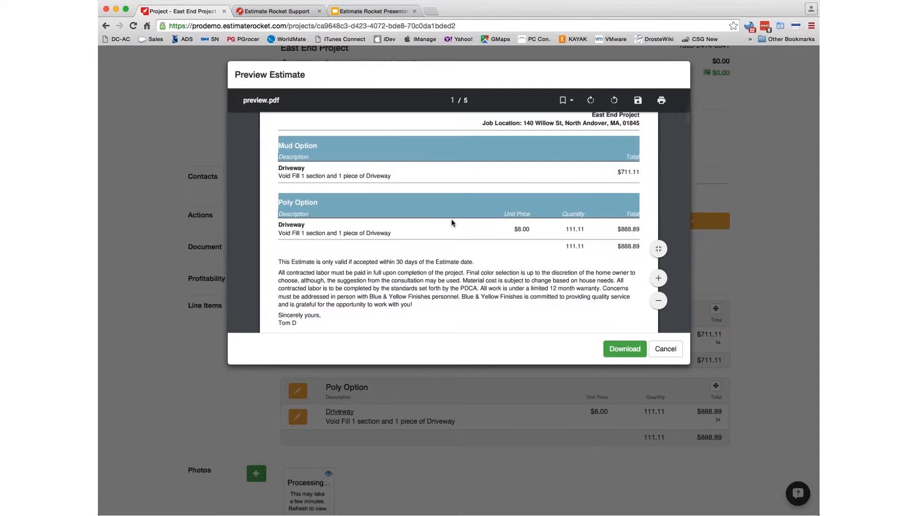
{"action": "scroll", "coordinate": [452, 223], "scroll_direction": "up", "scroll_amount": 4}
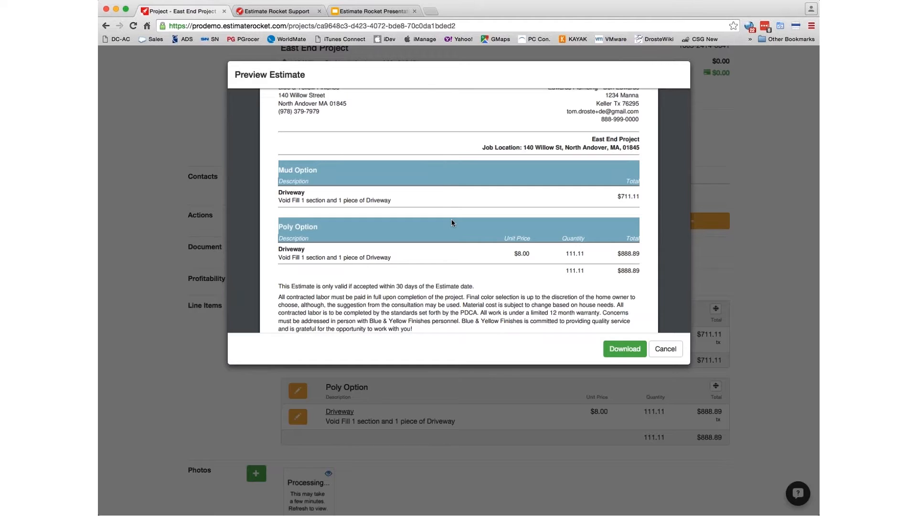
{"action": "scroll", "coordinate": [453, 222], "scroll_direction": "down", "scroll_amount": 15}
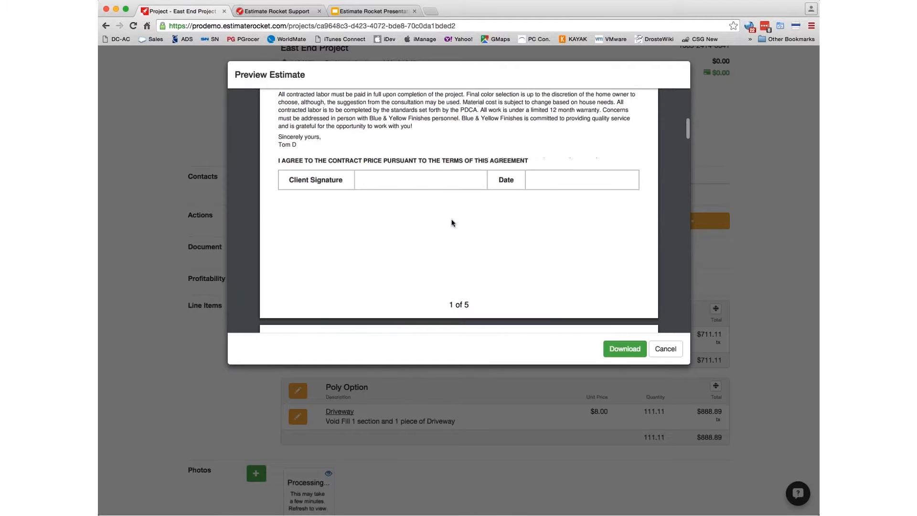
{"action": "scroll", "coordinate": [453, 222], "scroll_direction": "down", "scroll_amount": 12}
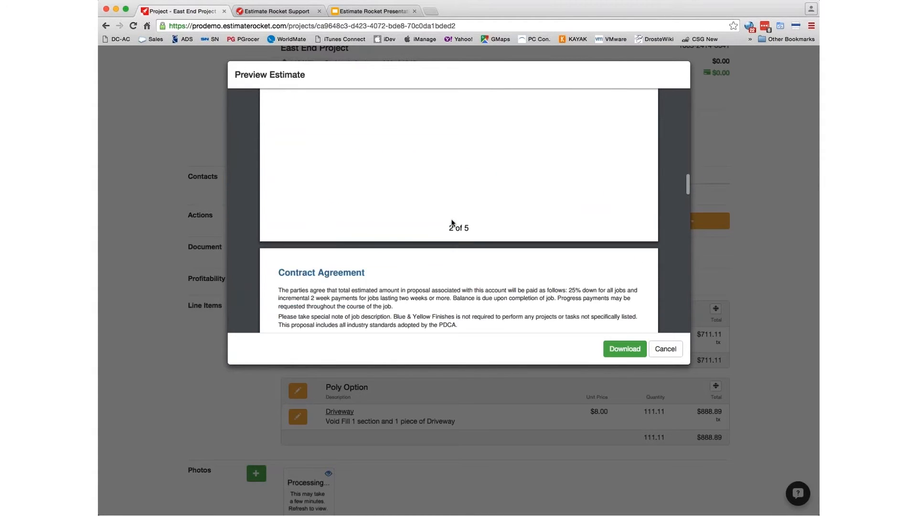
{"action": "scroll", "coordinate": [453, 223], "scroll_direction": "up", "scroll_amount": 13}
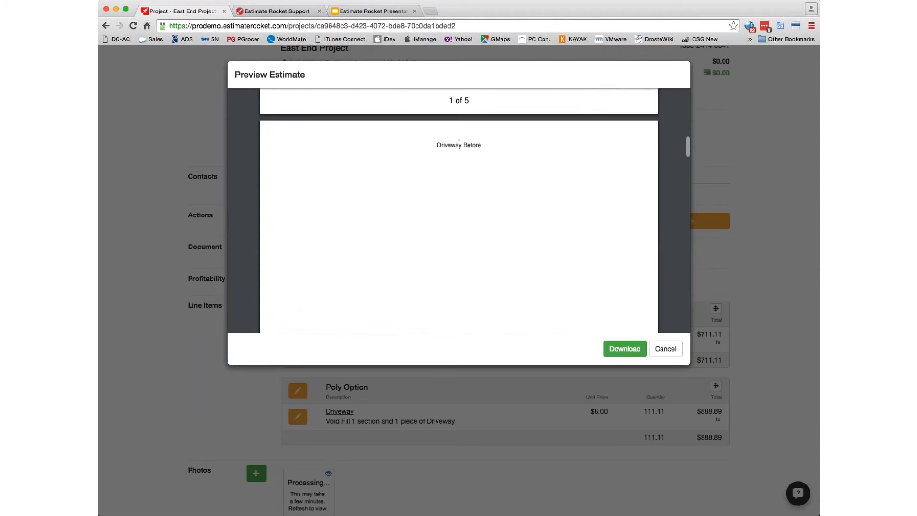
{"action": "scroll", "coordinate": [453, 223], "scroll_direction": "down", "scroll_amount": 9}
{"action": "scroll", "coordinate": [452, 222], "scroll_direction": "down", "scroll_amount": 10}
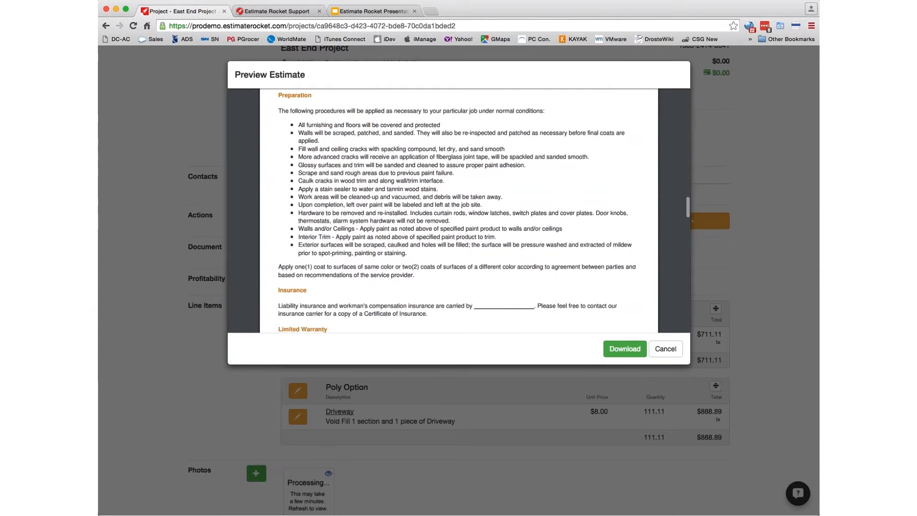
{"action": "left_click", "coordinate": [665, 349]}
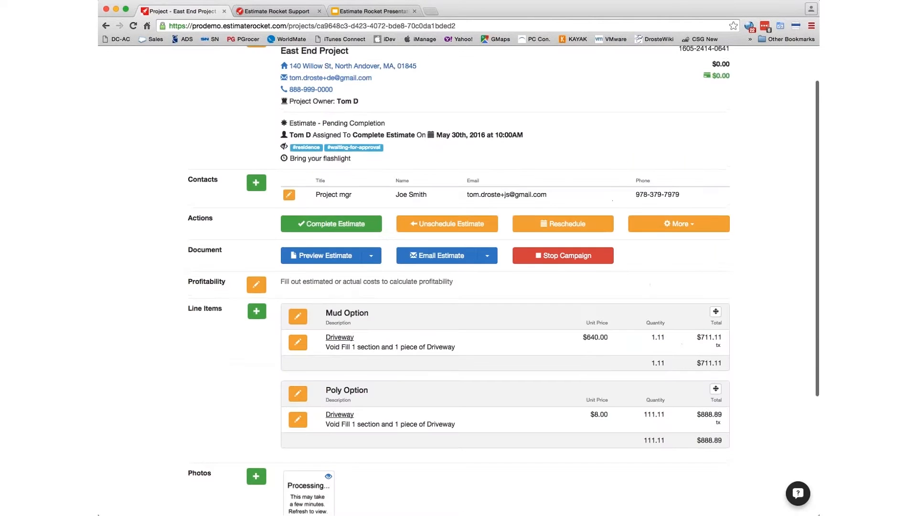
{"action": "left_click", "coordinate": [133, 26]}
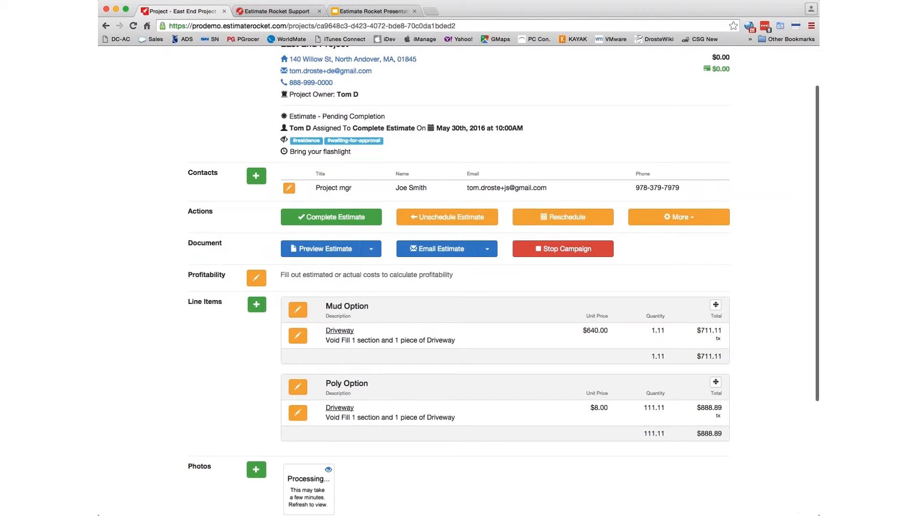
{"action": "scroll", "coordinate": [497, 448], "scroll_direction": "down", "scroll_amount": 2}
{"action": "scroll", "coordinate": [496, 448], "scroll_direction": "up", "scroll_amount": 2}
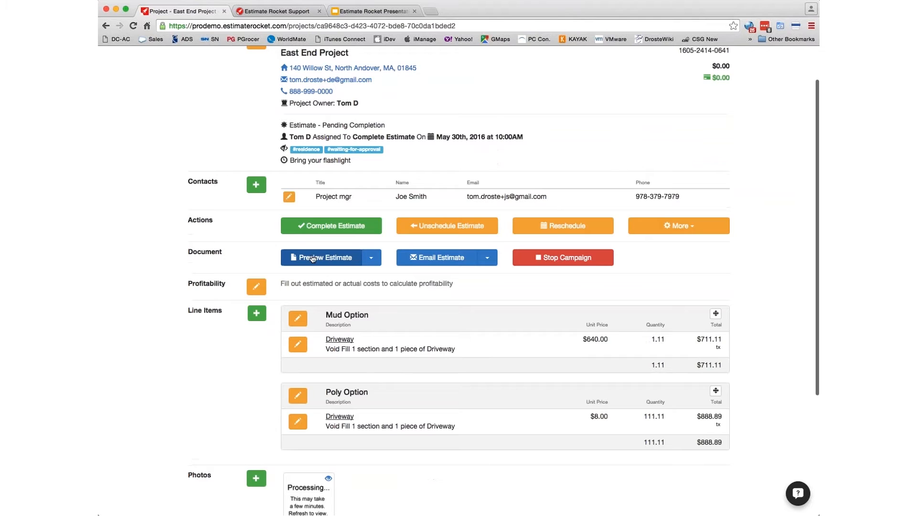
{"action": "left_click", "coordinate": [315, 260]}
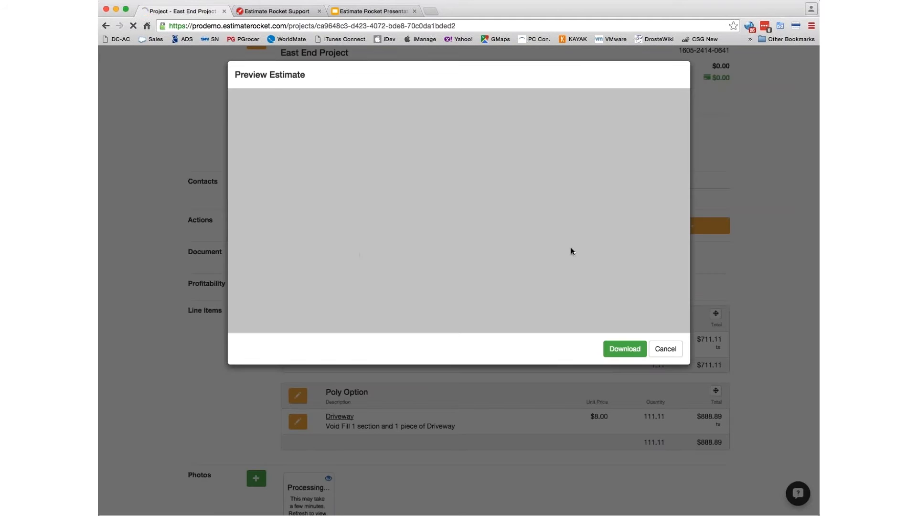
{"action": "scroll", "coordinate": [522, 211], "scroll_direction": "down", "scroll_amount": 3}
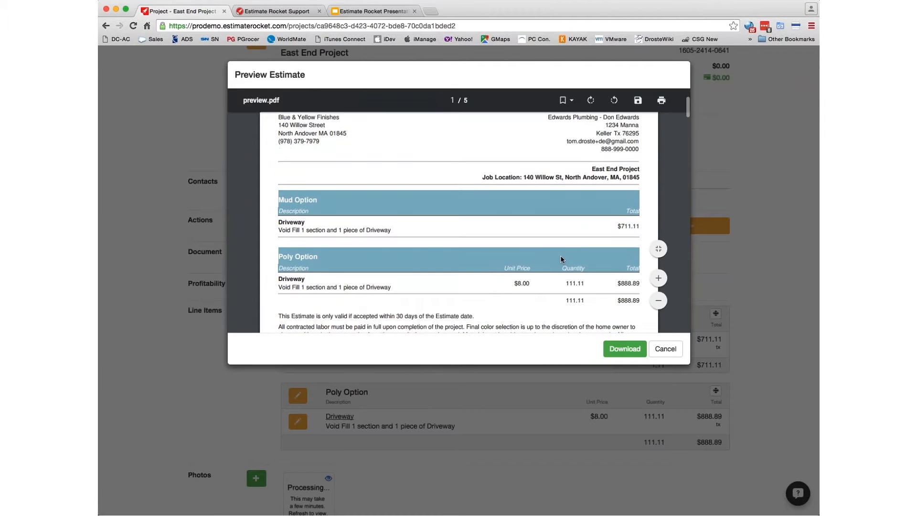
{"action": "left_click", "coordinate": [665, 349]}
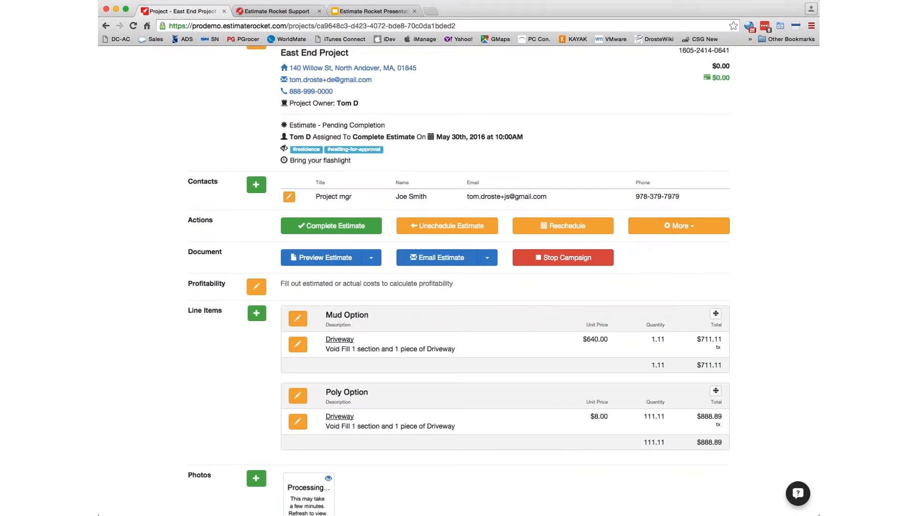
- Start the estimate email and remove the client from the To recipients
{"action": "left_click", "coordinate": [424, 260]}
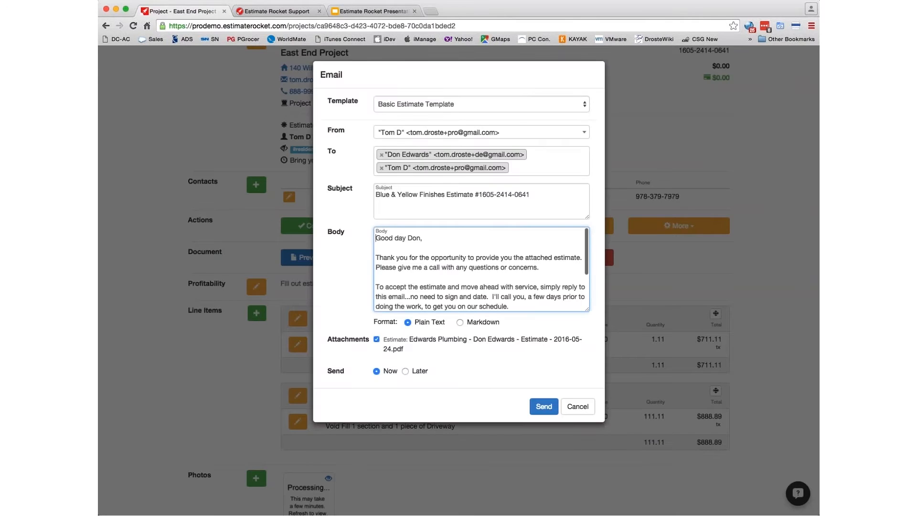
{"action": "left_click", "coordinate": [381, 155]}
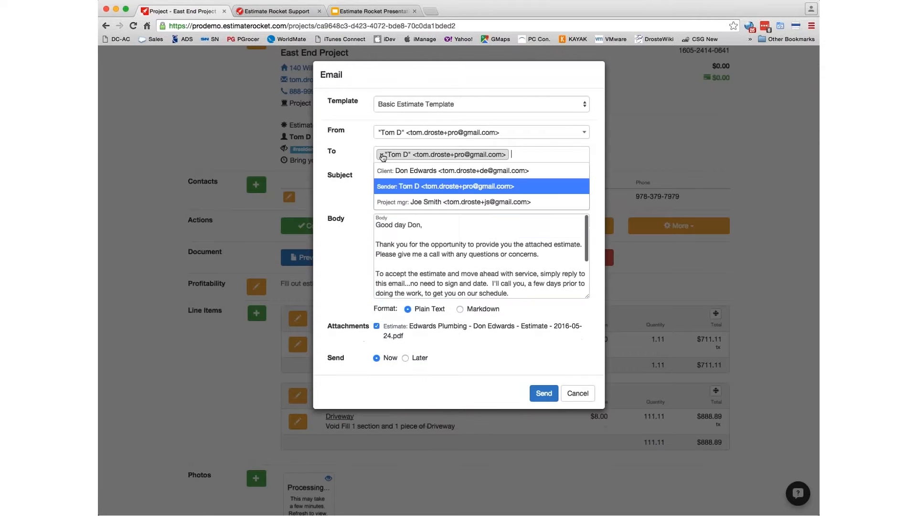
{"action": "left_click", "coordinate": [543, 156]}
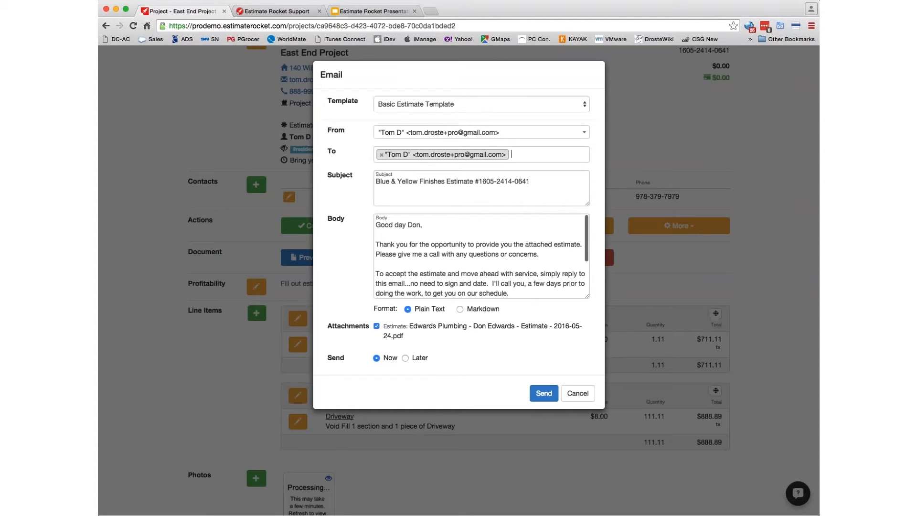
{"action": "left_click", "coordinate": [482, 104]}
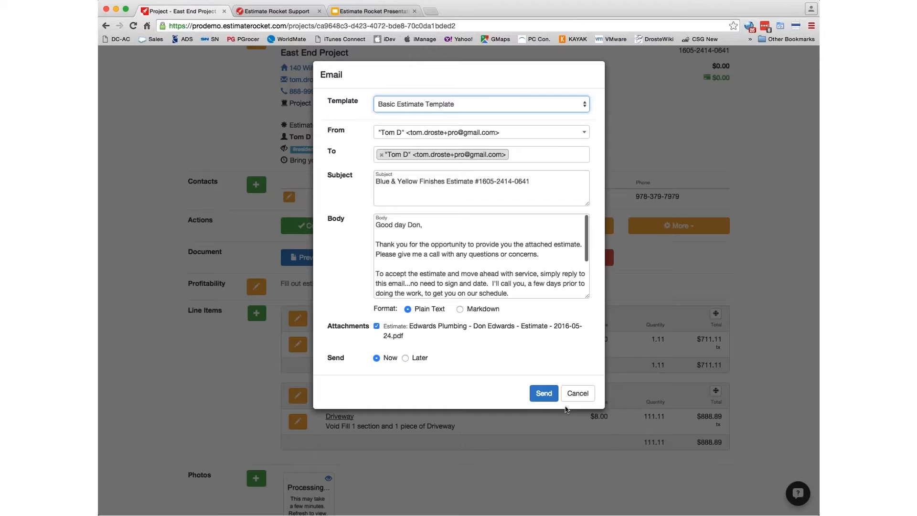
- Enlarge the message body, keep Send set to Now, and send the email
{"action": "left_click_drag", "start_coordinate": [587, 296], "coordinate": [650, 396]}
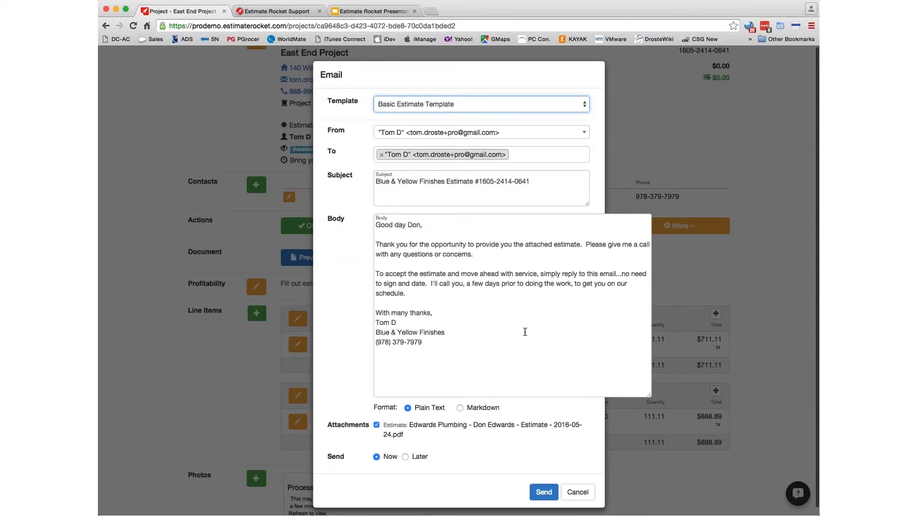
{"action": "scroll", "coordinate": [342, 384], "scroll_direction": "down", "scroll_amount": 1}
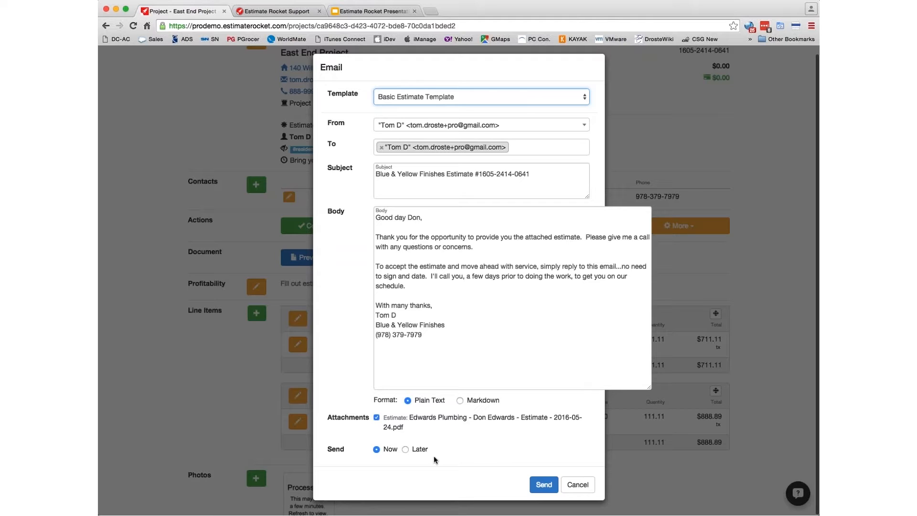
{"action": "left_click", "coordinate": [405, 449]}
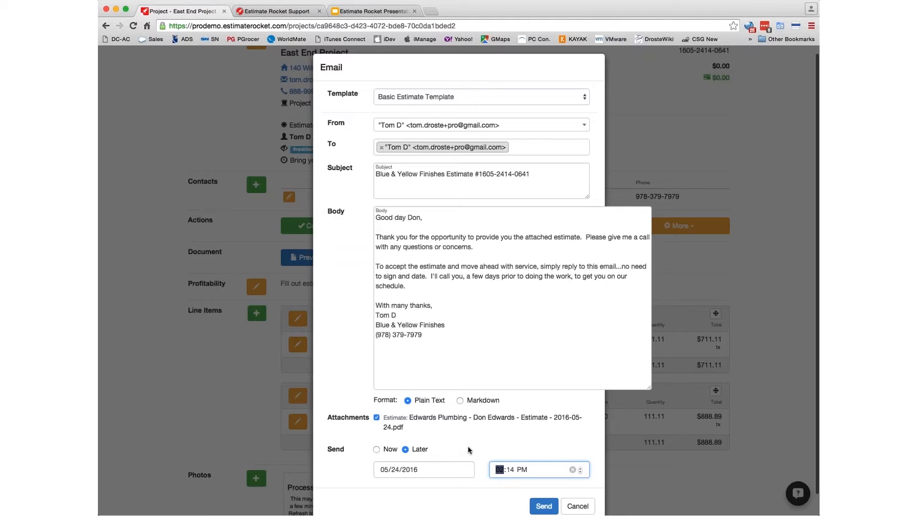
{"action": "left_click", "coordinate": [376, 449]}
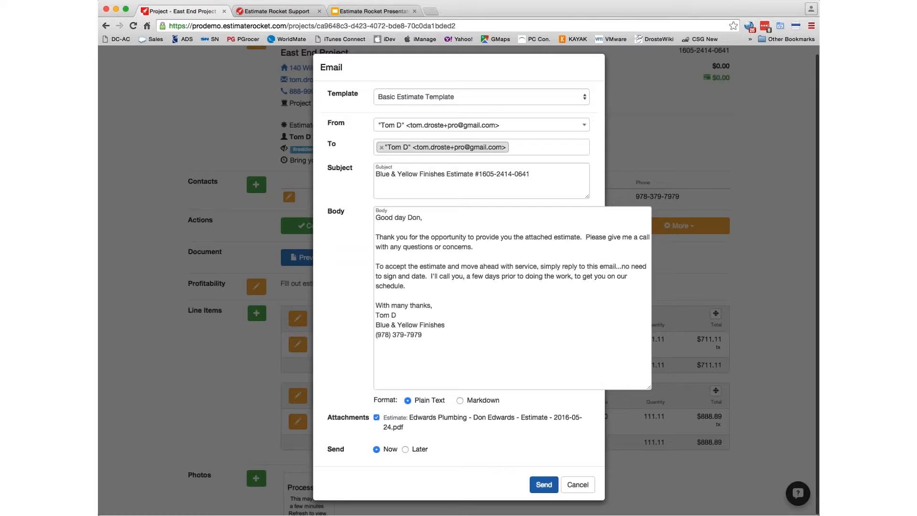
{"action": "left_click", "coordinate": [544, 485]}
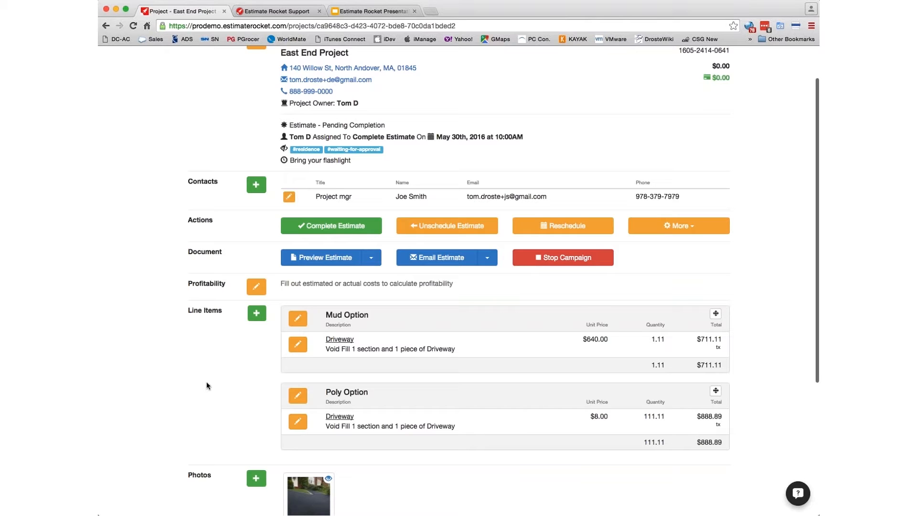
- Scroll to the top of the project page and start Complete Estimate
{"action": "scroll", "coordinate": [208, 385], "scroll_direction": "up", "scroll_amount": 2}
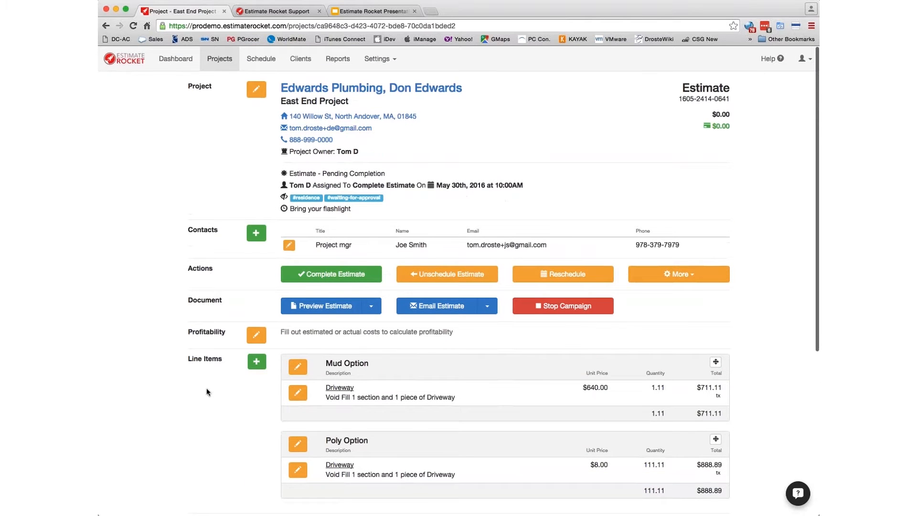
{"action": "left_click", "coordinate": [334, 275]}
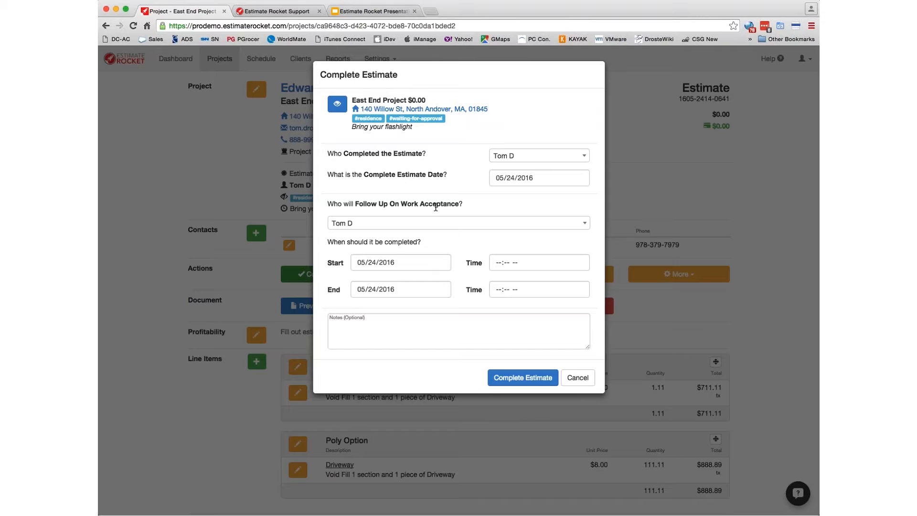
- Complete the estimate as another team member, follow-up 06/07/2016, note 'customer loved the estimate'
{"action": "left_click", "coordinate": [586, 157]}
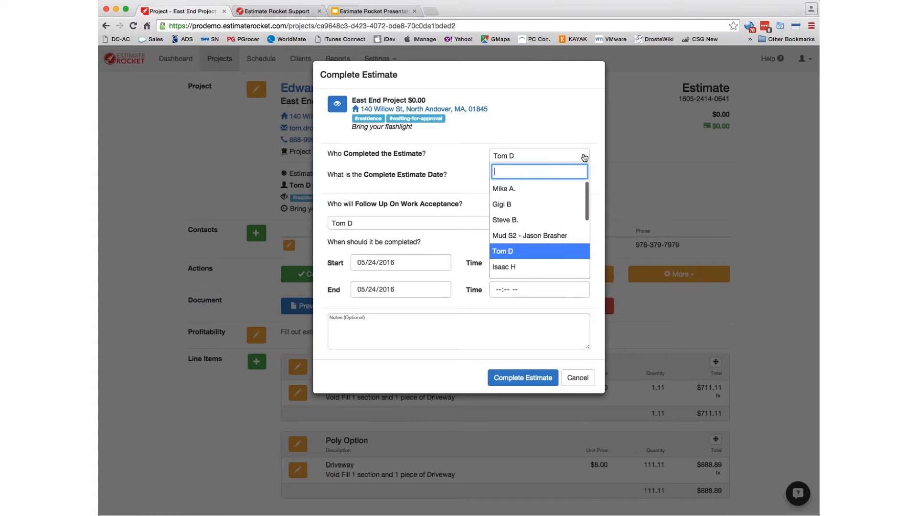
{"action": "left_click", "coordinate": [514, 222]}
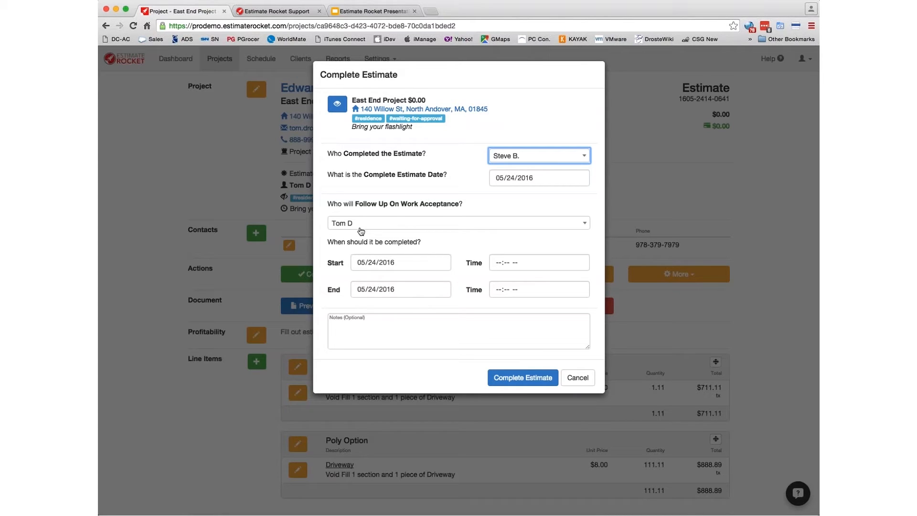
{"action": "left_click", "coordinate": [440, 264]}
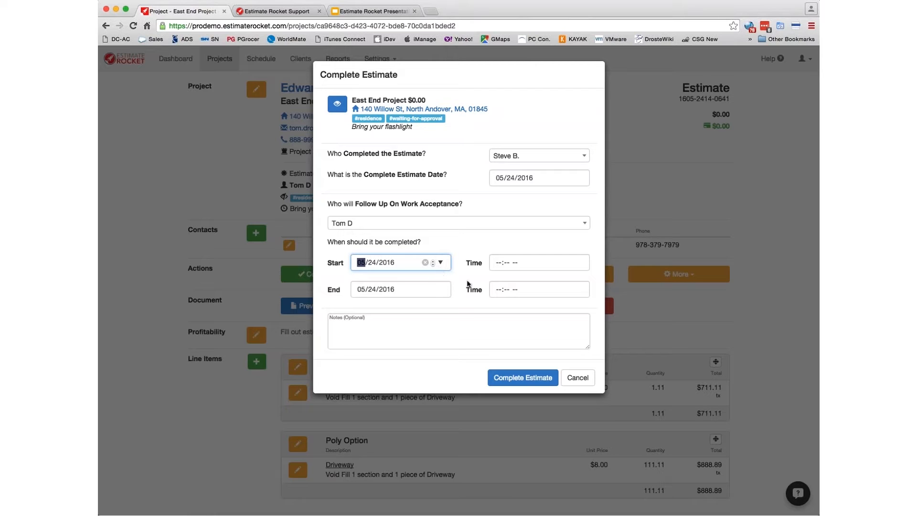
{"action": "left_click", "coordinate": [395, 319]}
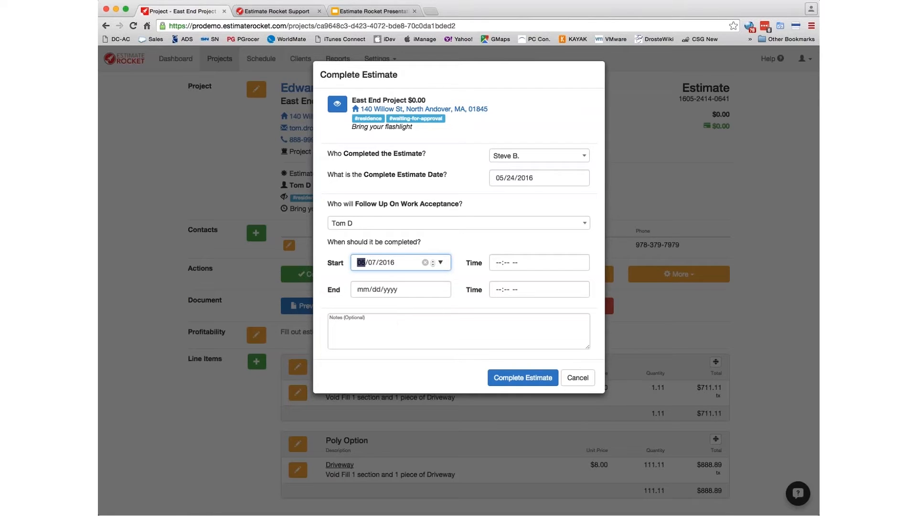
{"action": "left_click", "coordinate": [447, 319]}
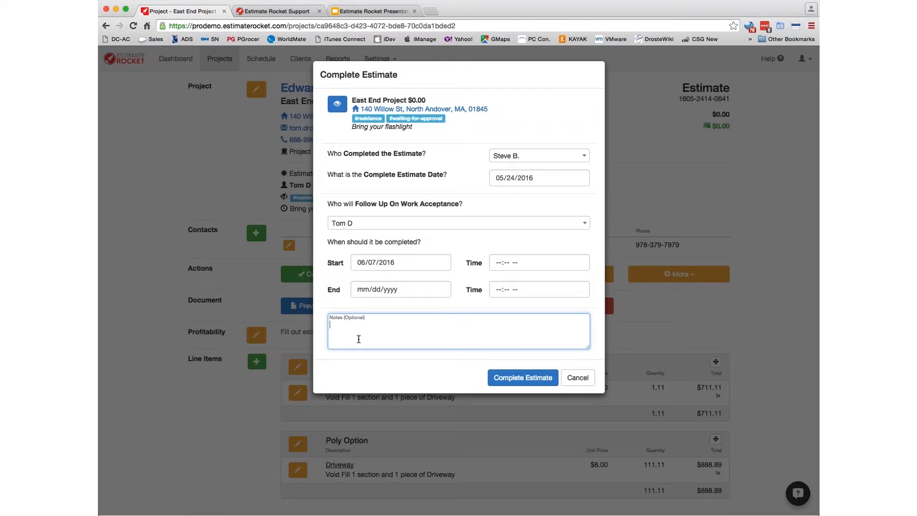
{"action": "type", "text": "customer loved the estimate"}
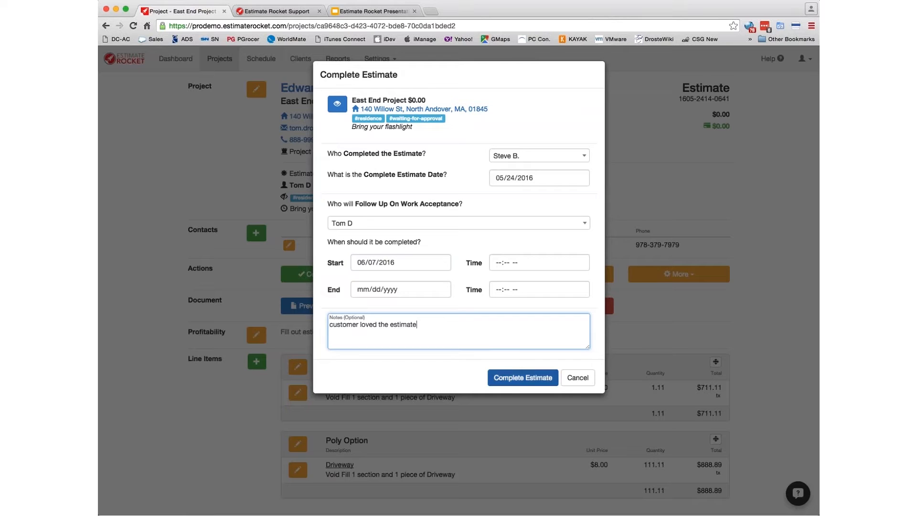
{"action": "left_click", "coordinate": [525, 381]}
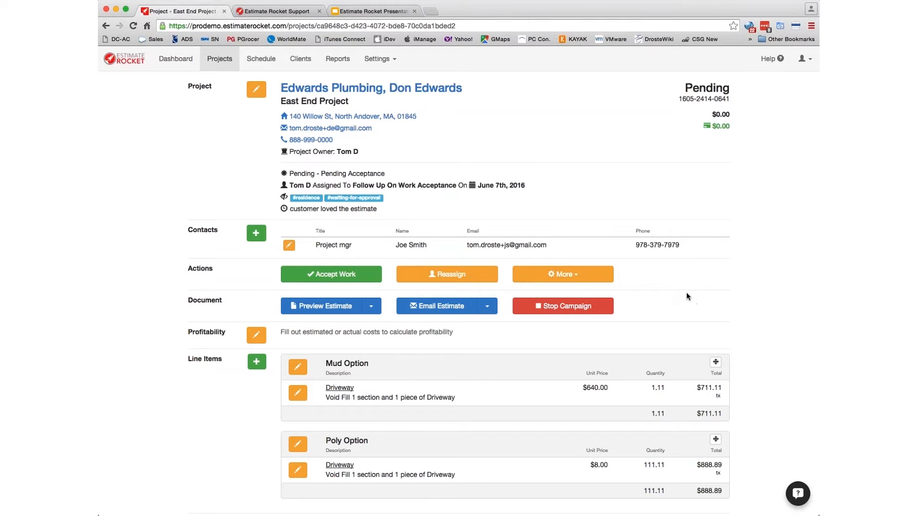
- Scroll down to the project's scheduled follow-up emails list
{"action": "scroll", "coordinate": [686, 295], "scroll_direction": "down", "scroll_amount": 10}
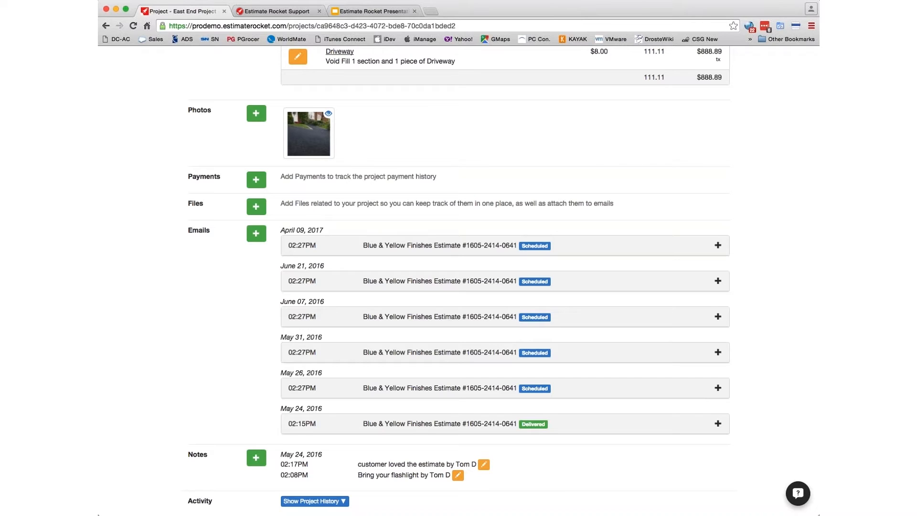
{"action": "left_click", "coordinate": [676, 388]}
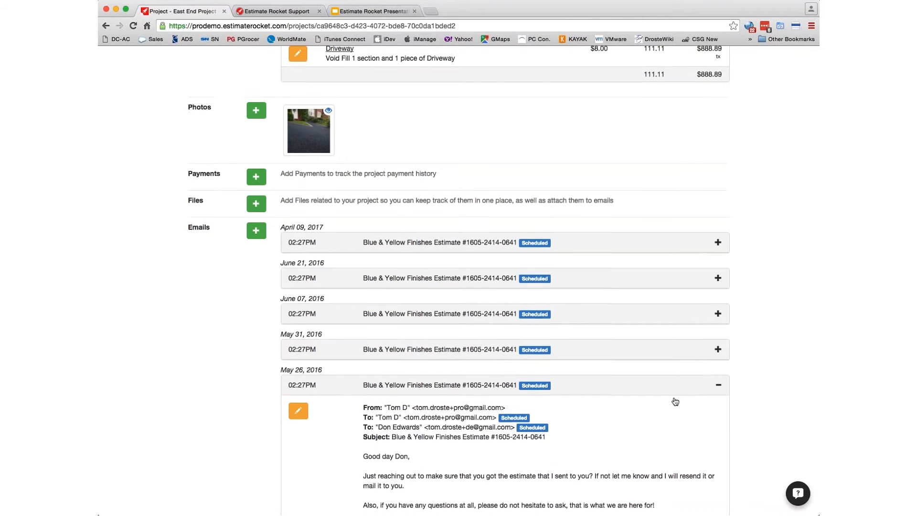
{"action": "scroll", "coordinate": [675, 399], "scroll_direction": "down", "scroll_amount": 3}
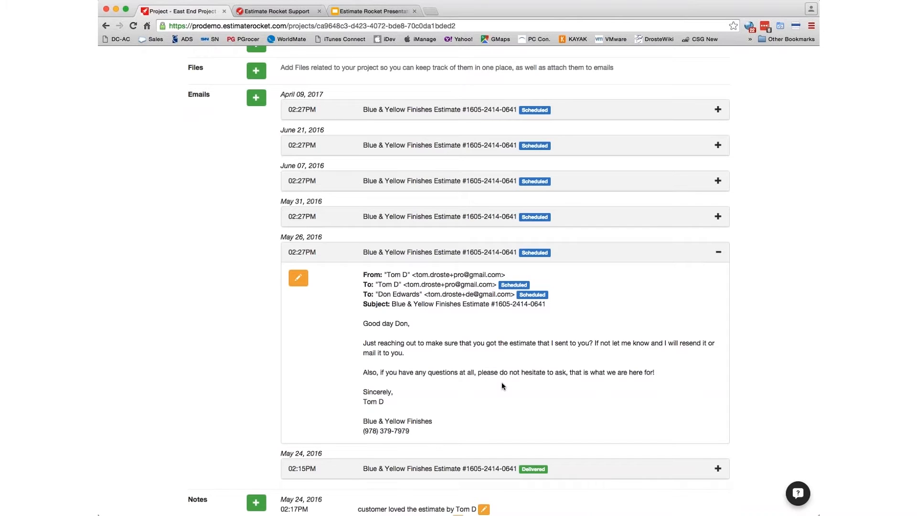
{"action": "left_click", "coordinate": [718, 217]}
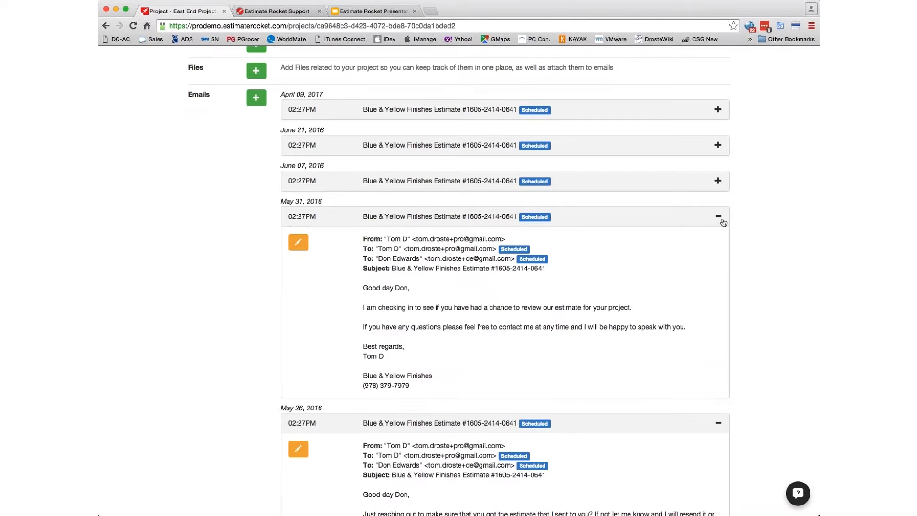
{"action": "scroll", "coordinate": [606, 323], "scroll_direction": "down", "scroll_amount": 5}
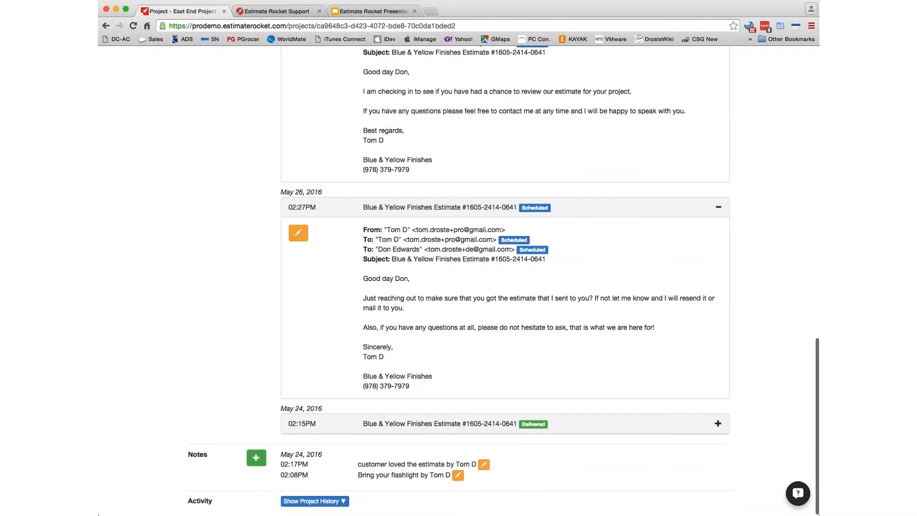
{"action": "left_click", "coordinate": [718, 423]}
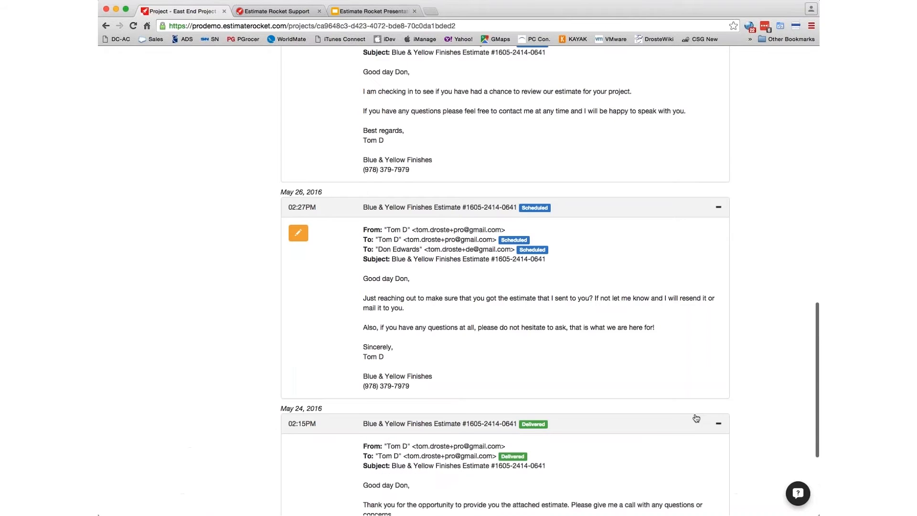
{"action": "scroll", "coordinate": [292, 332], "scroll_direction": "down", "scroll_amount": 4}
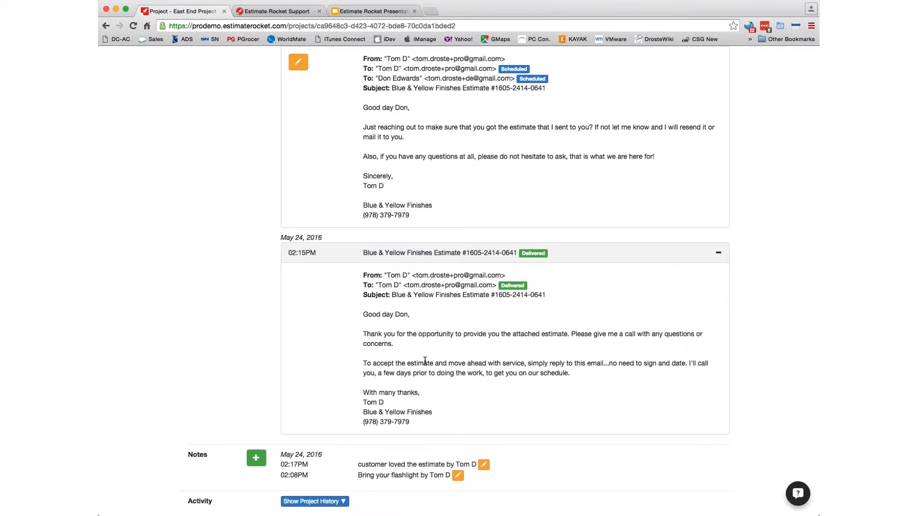
{"action": "left_click", "coordinate": [718, 252]}
{"action": "scroll", "coordinate": [603, 289], "scroll_direction": "up", "scroll_amount": 5}
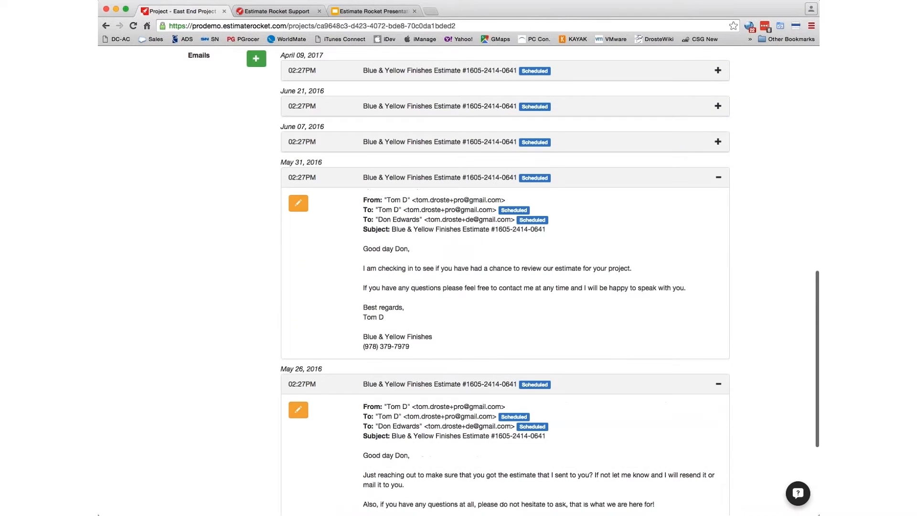
{"action": "left_click", "coordinate": [718, 178]}
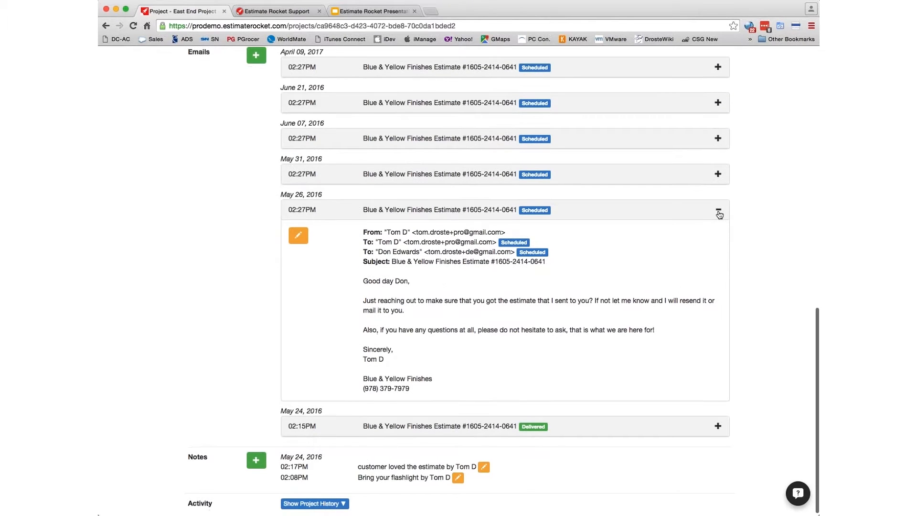
{"action": "left_click", "coordinate": [718, 213]}
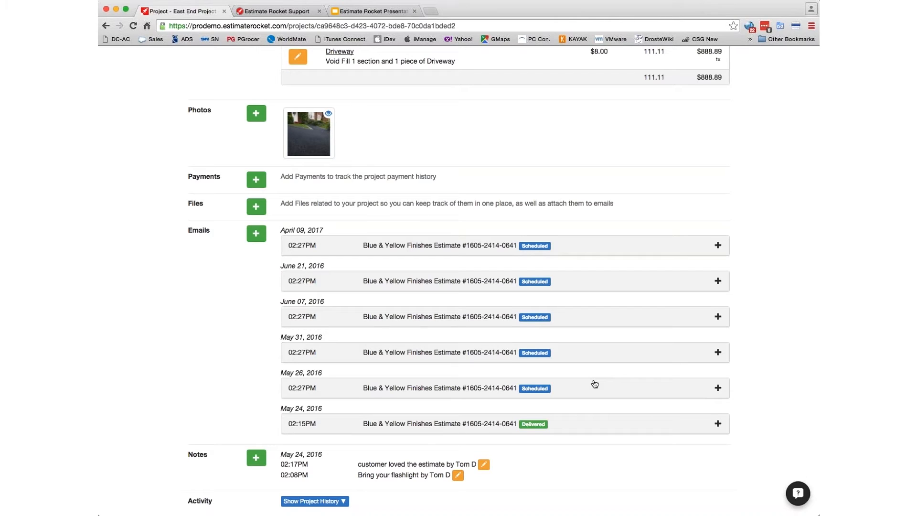
{"action": "scroll", "coordinate": [660, 215], "scroll_direction": "up", "scroll_amount": 5}
{"action": "scroll", "coordinate": [635, 218], "scroll_direction": "up", "scroll_amount": 5}
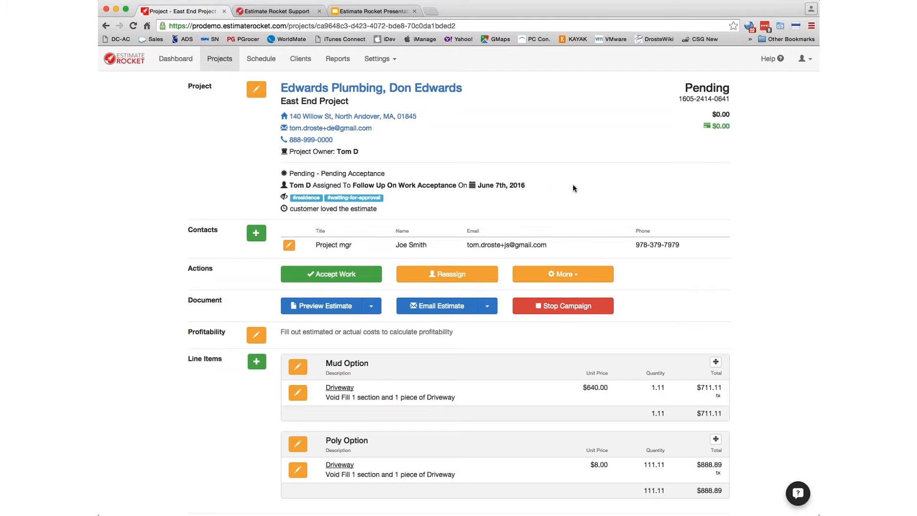
- Open Projects and browse the Pendings and Estimates filters, including estimates awaiting scheduling
{"action": "left_click", "coordinate": [217, 62]}
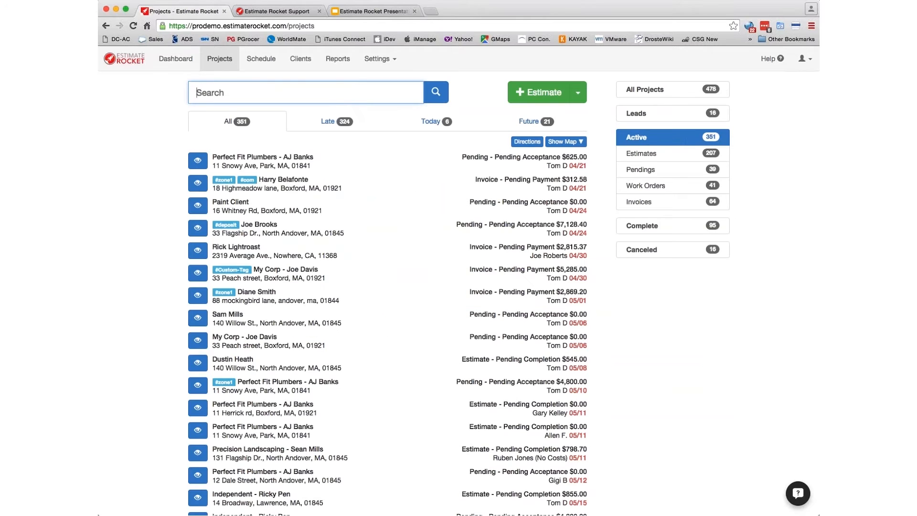
{"action": "left_click", "coordinate": [646, 170]}
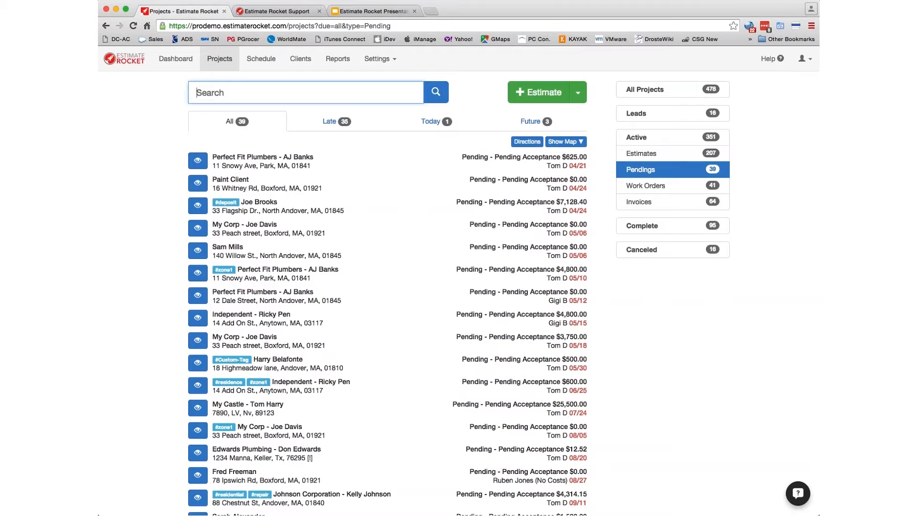
{"action": "left_click", "coordinate": [650, 154]}
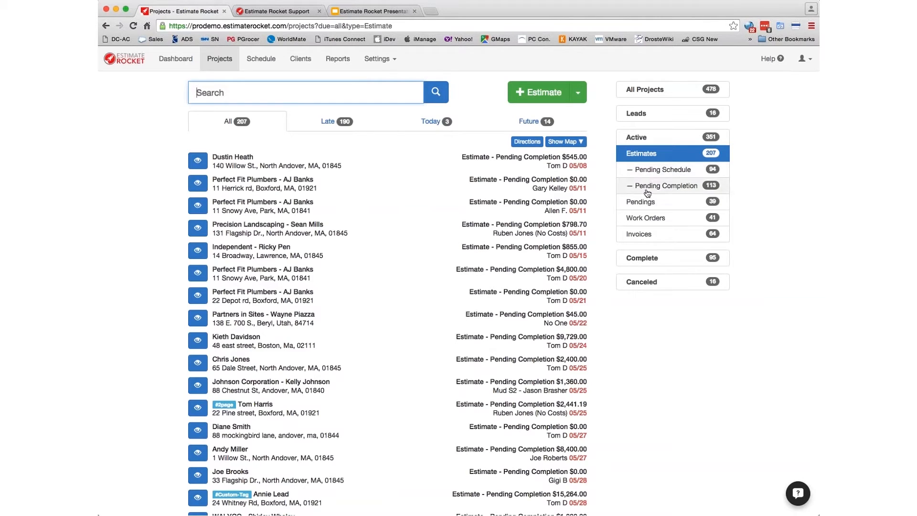
{"action": "left_click", "coordinate": [659, 174]}
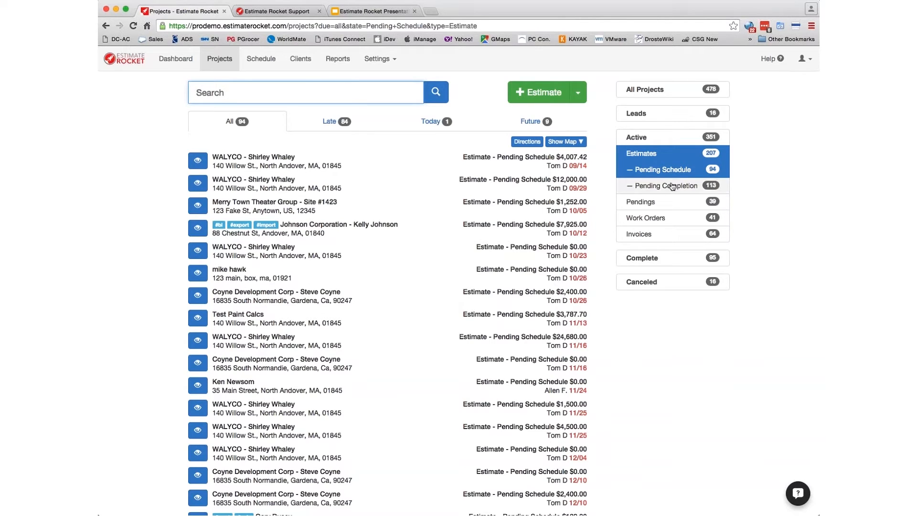
- Check the Work Orders and Invoices filters, then return to the Pendings list
{"action": "left_click", "coordinate": [650, 202]}
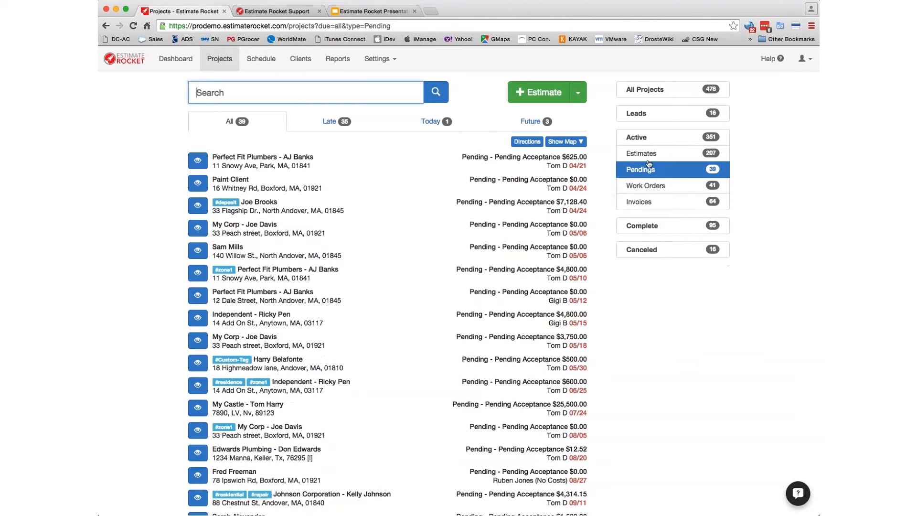
{"action": "left_click", "coordinate": [654, 189]}
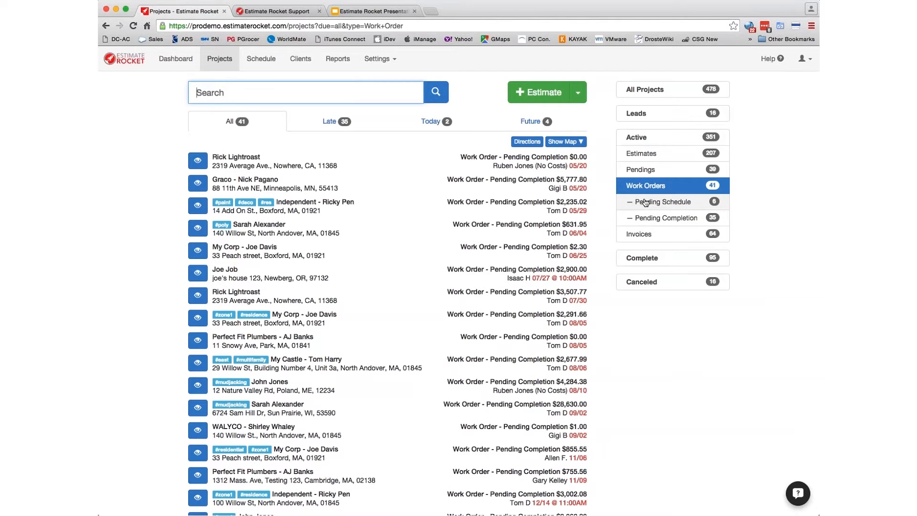
{"action": "left_click", "coordinate": [643, 234]}
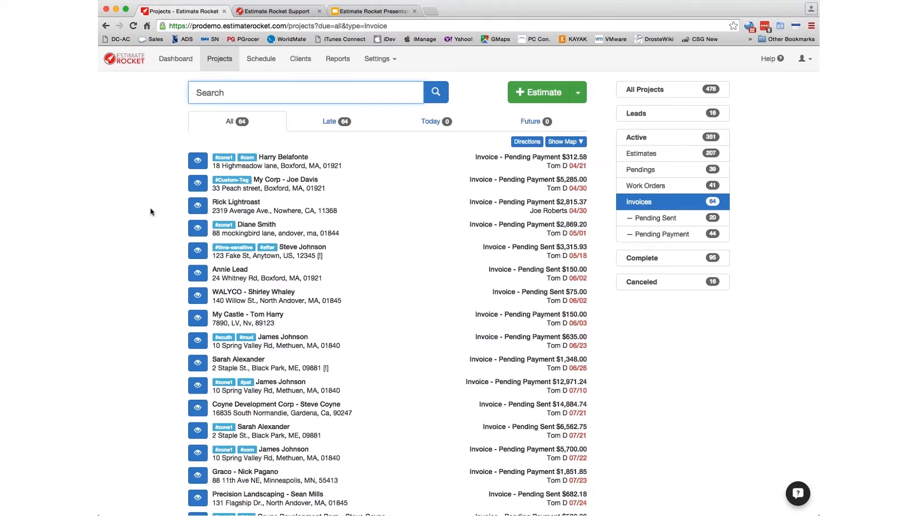
{"action": "left_click", "coordinate": [106, 26]}
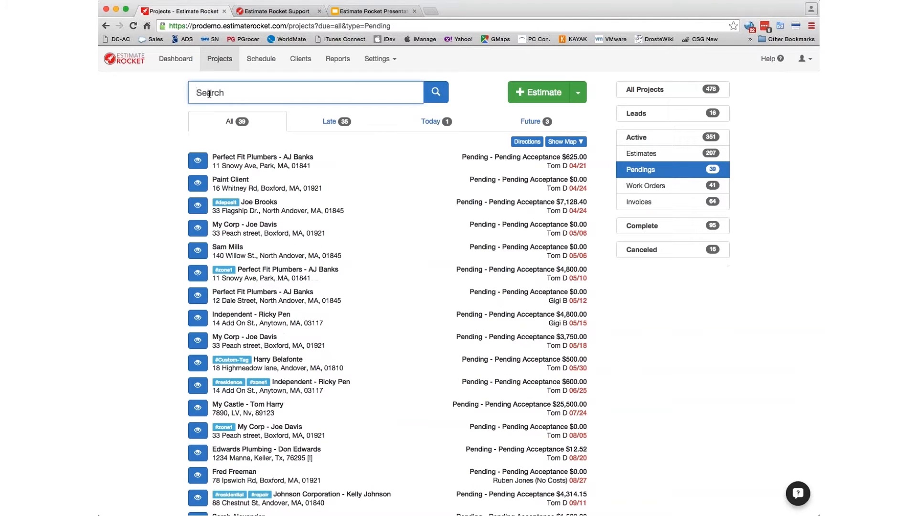
- Search the pending list for #wai and view the East End Project details
{"action": "type", "text": "#wai"}
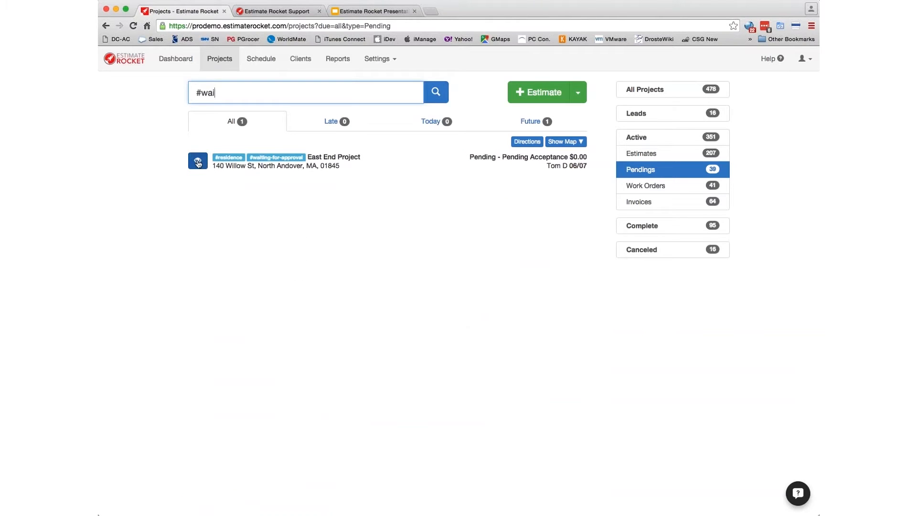
{"action": "left_click", "coordinate": [197, 163]}
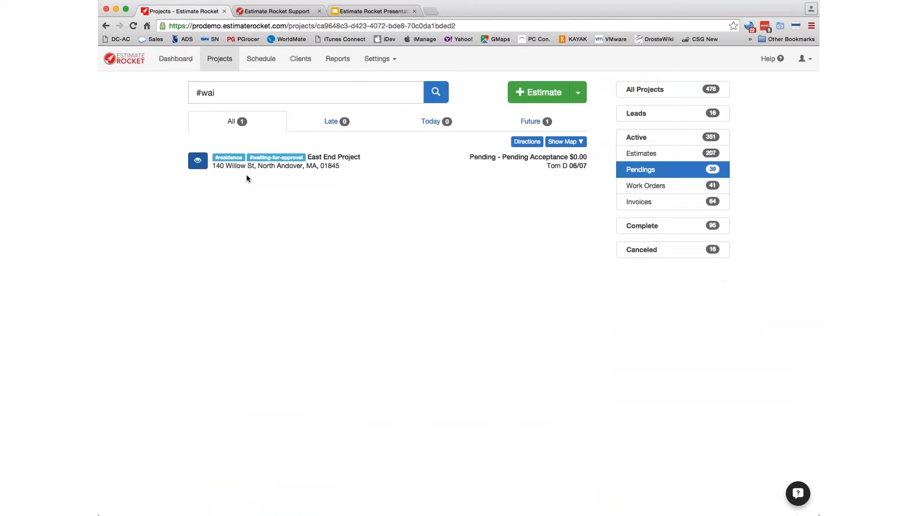
{"action": "left_click", "coordinate": [198, 163]}
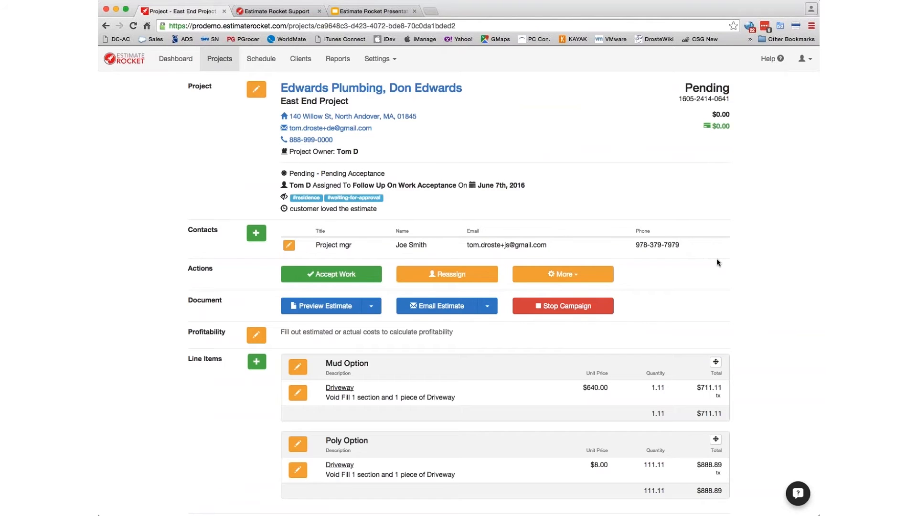
{"action": "scroll", "coordinate": [726, 270], "scroll_direction": "down", "scroll_amount": 5}
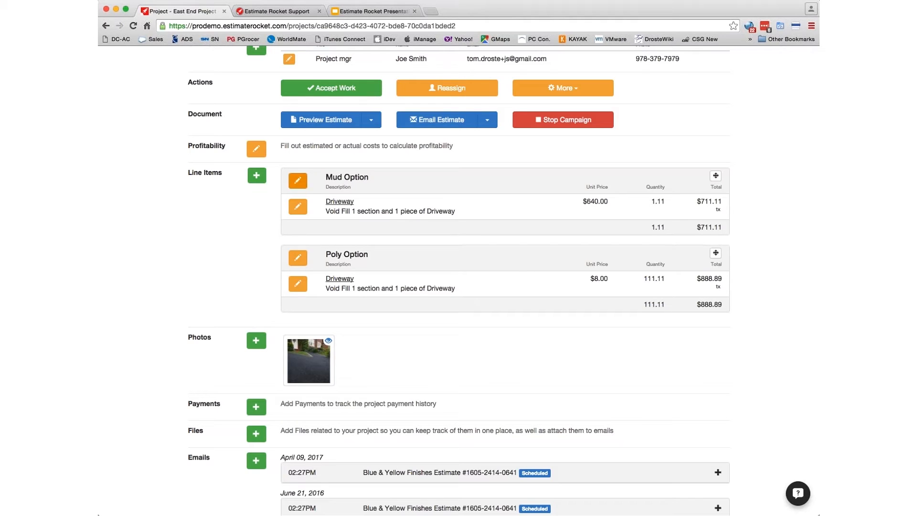
- Exclude the Mud Option group from the document, then start Accept Work
{"action": "left_click", "coordinate": [298, 182]}
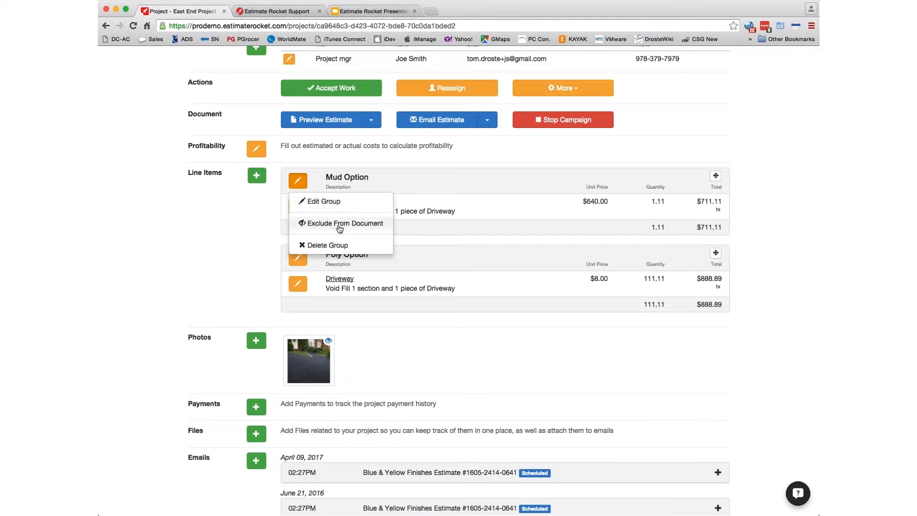
{"action": "left_click", "coordinate": [366, 224]}
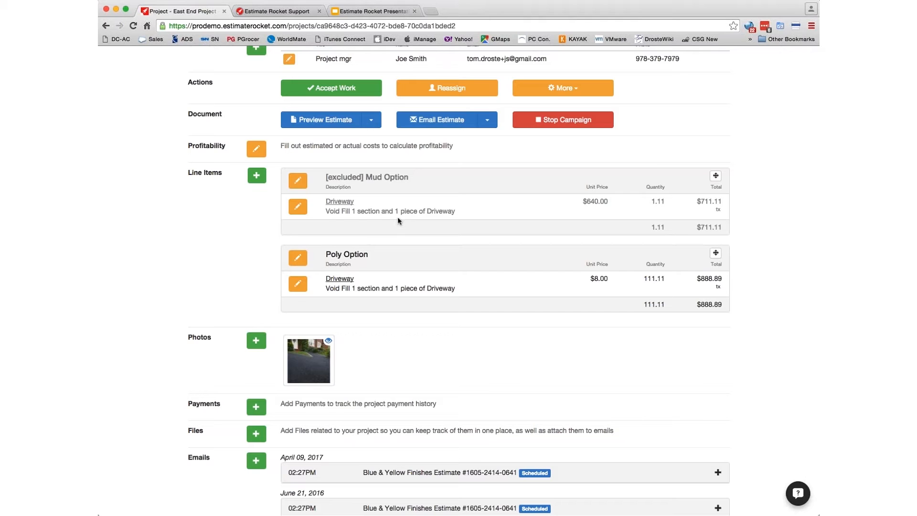
{"action": "left_click", "coordinate": [327, 90]}
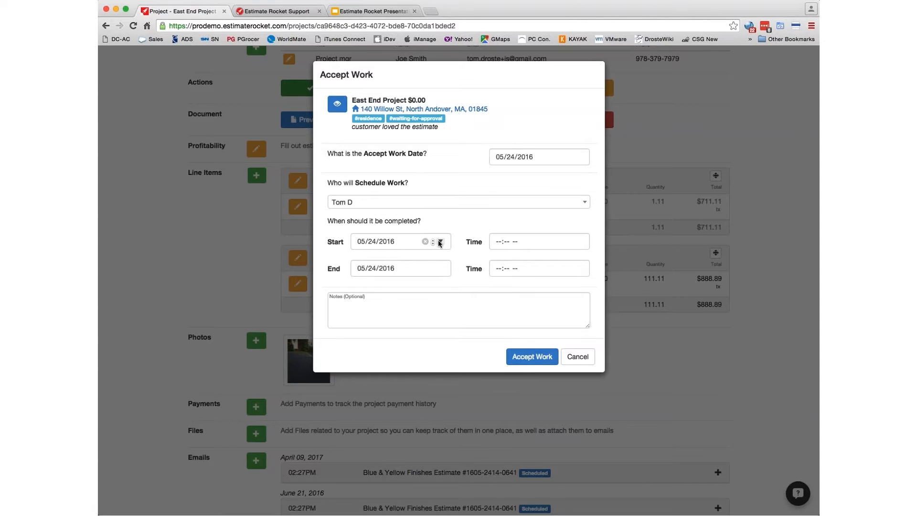
- Confirm Accept Work so East End Project becomes a work order
{"action": "left_click", "coordinate": [499, 243]}
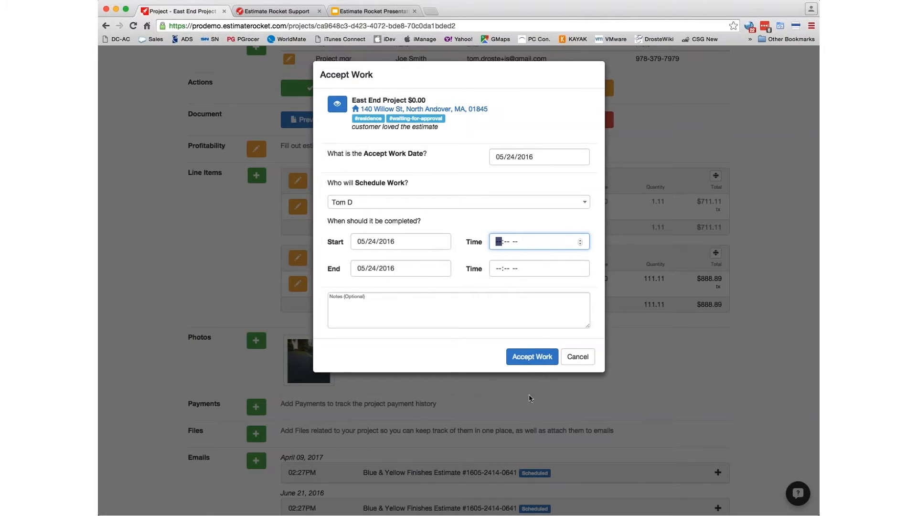
{"action": "left_click", "coordinate": [533, 357]}
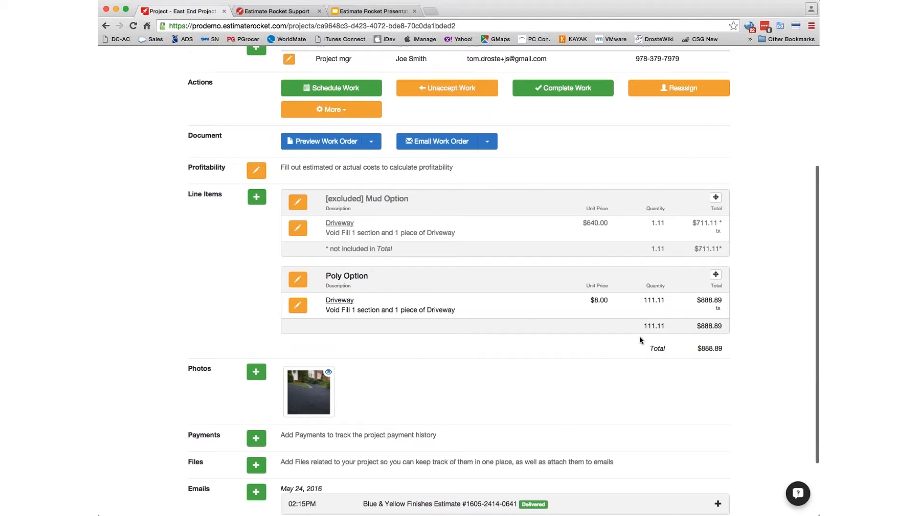
{"action": "scroll", "coordinate": [504, 360], "scroll_direction": "down", "scroll_amount": 1}
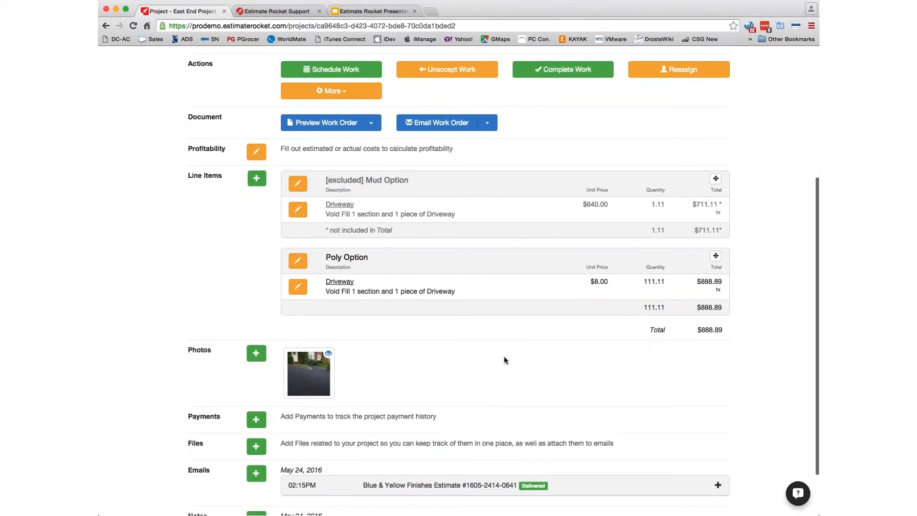
{"action": "scroll", "coordinate": [504, 360], "scroll_direction": "up", "scroll_amount": 2}
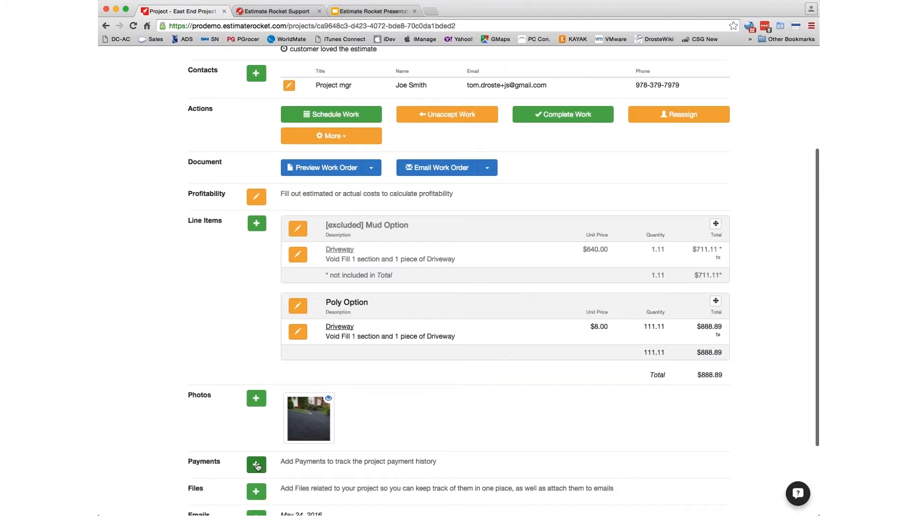
- Add a $125 payment with the cheque deposit reference, leaving $763.89 due on $888.89
{"action": "left_click", "coordinate": [256, 464]}
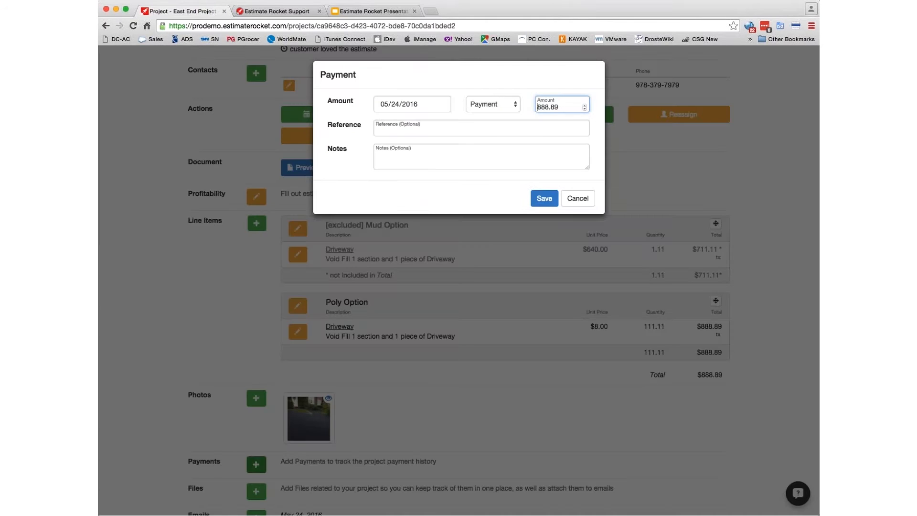
{"action": "key", "text": "super+a"}
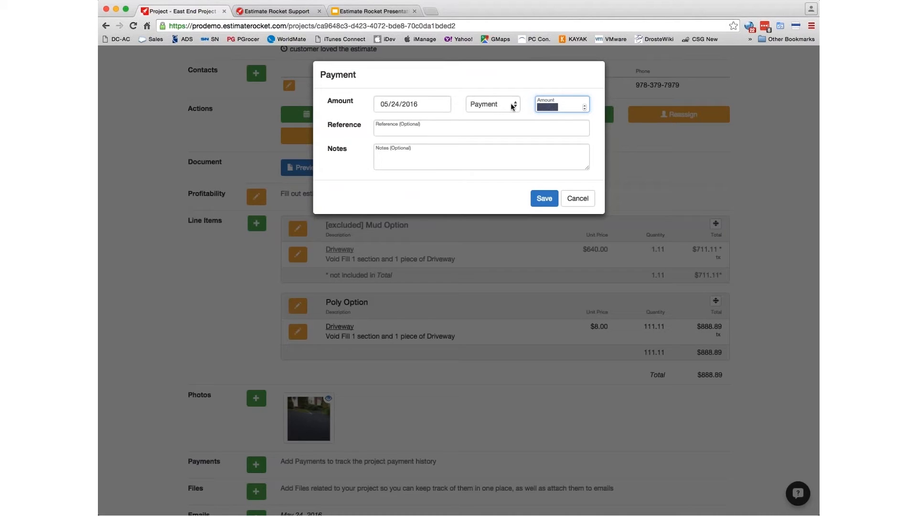
{"action": "type", "text": "125"}
{"action": "left_click", "coordinate": [388, 130]}
{"action": "type", "text": "ck"}
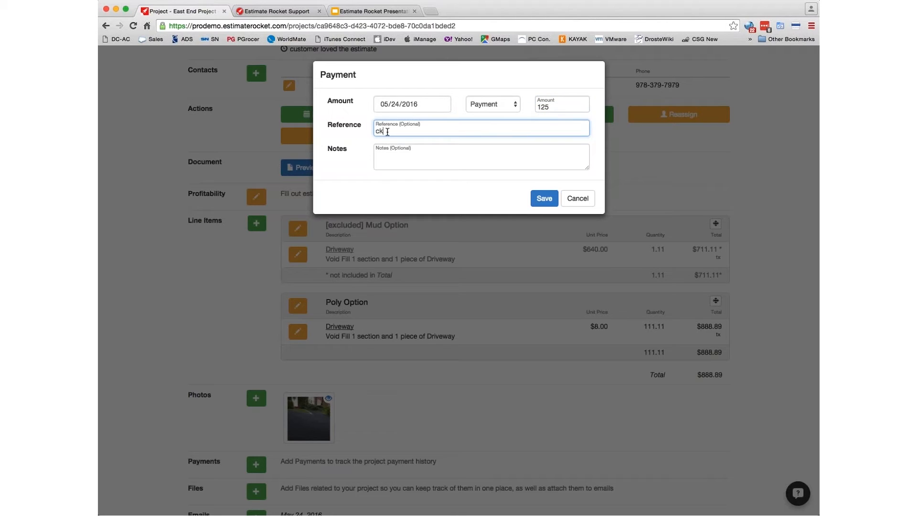
{"action": "type", "text": " 44883 deposit"}
{"action": "left_click", "coordinate": [544, 199]}
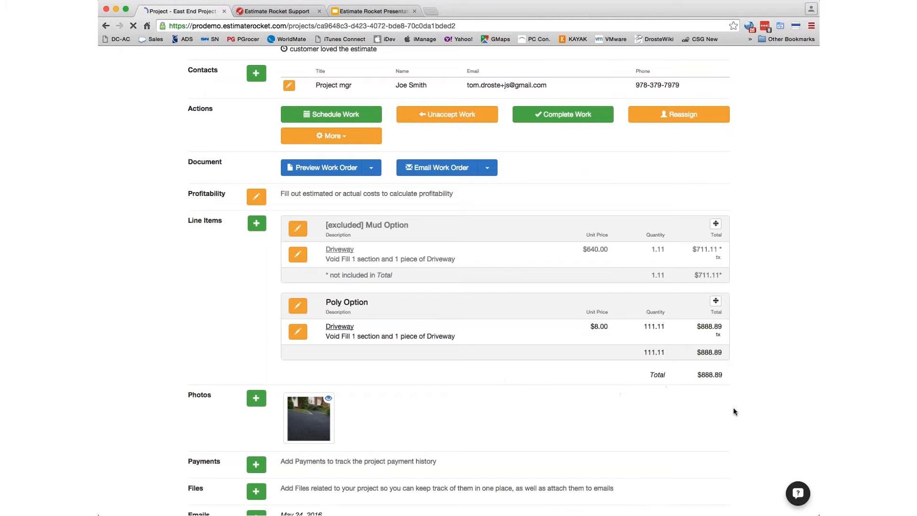
{"action": "scroll", "coordinate": [611, 385], "scroll_direction": "down", "scroll_amount": 3}
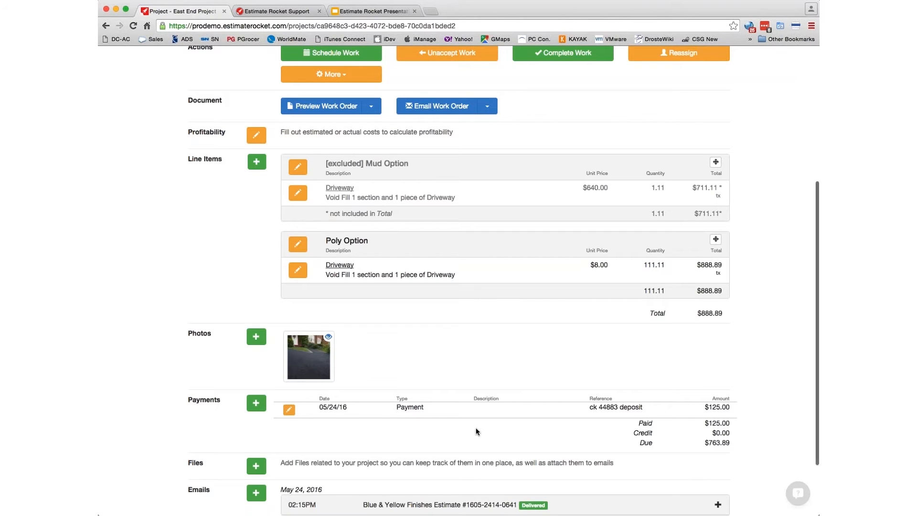
{"action": "scroll", "coordinate": [505, 430], "scroll_direction": "up", "scroll_amount": 6}
{"action": "scroll", "coordinate": [506, 431], "scroll_direction": "up", "scroll_amount": 4}
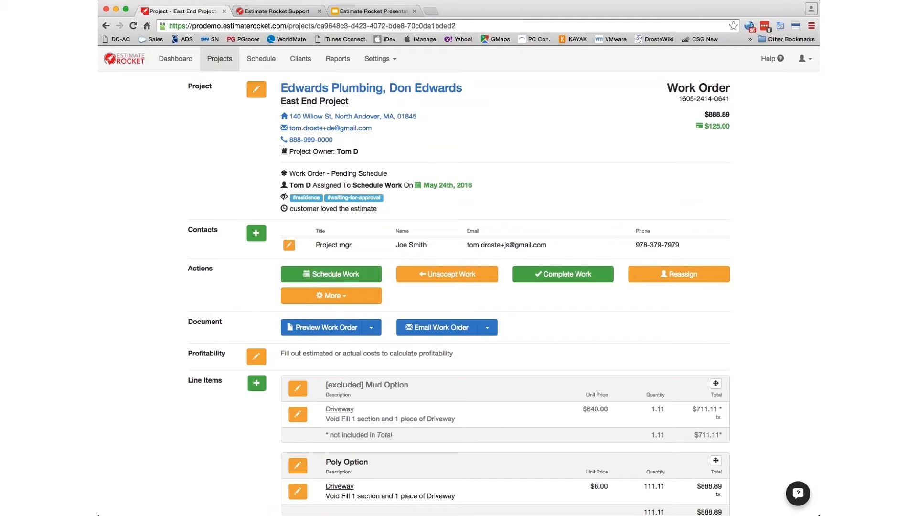
- Open the schedule in a new tab and filter Pending Schedule by 'work order'
{"action": "double_click", "coordinate": [261, 59]}
{"action": "left_click_drag", "start_coordinate": [274, 64], "coordinate": [266, 11]}
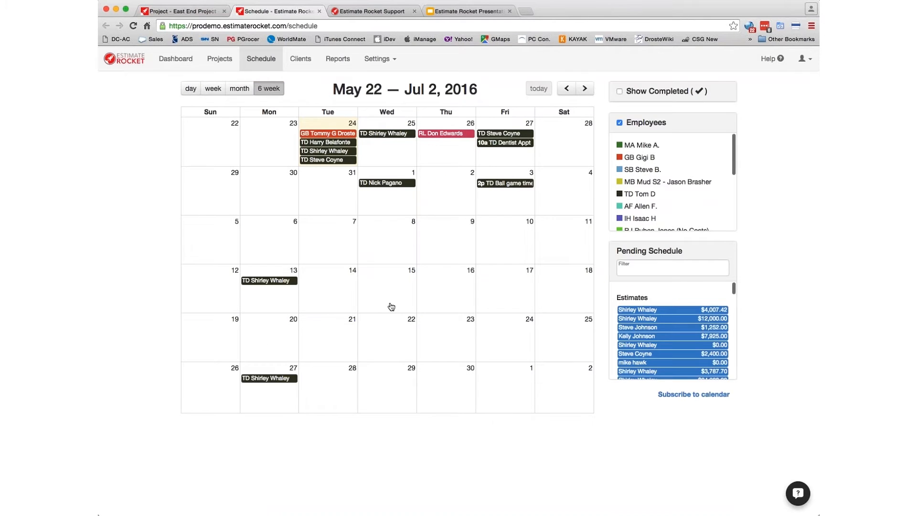
{"action": "left_click", "coordinate": [638, 269]}
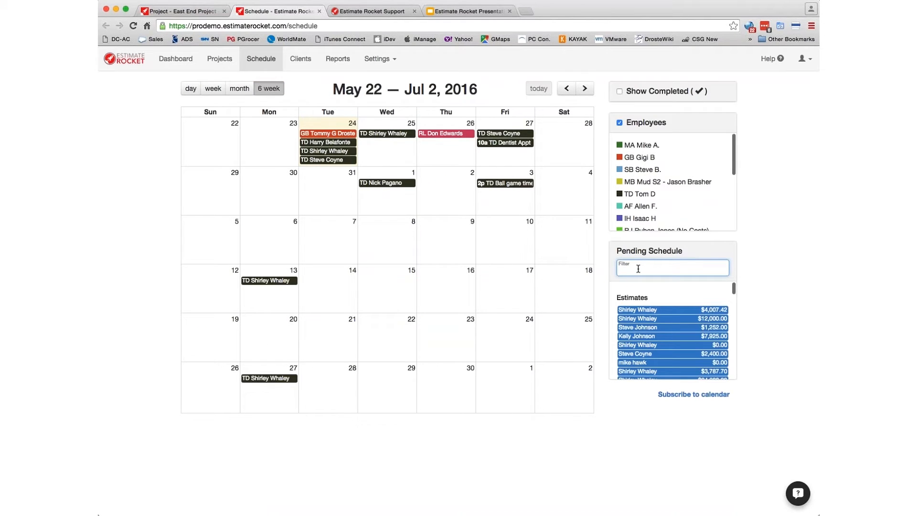
{"action": "type", "text": "work order"}
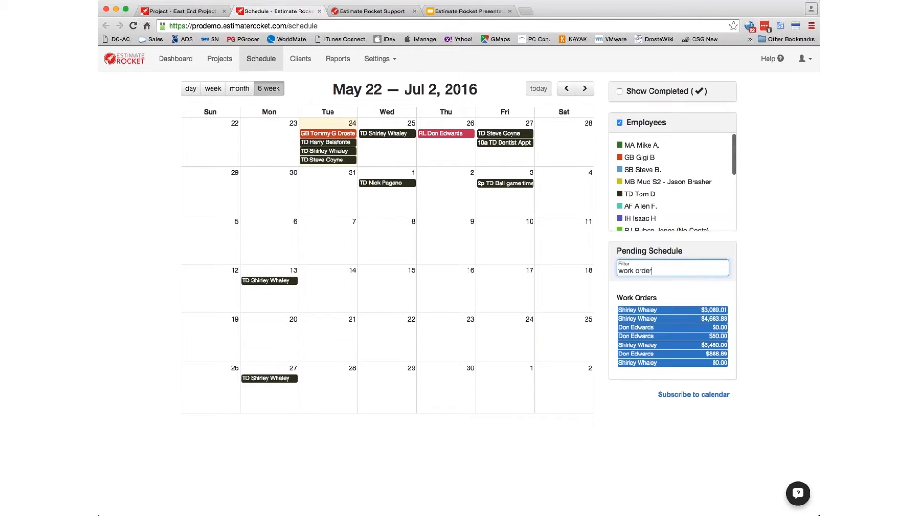
{"action": "scroll", "coordinate": [638, 269], "scroll_direction": "down", "scroll_amount": 1}
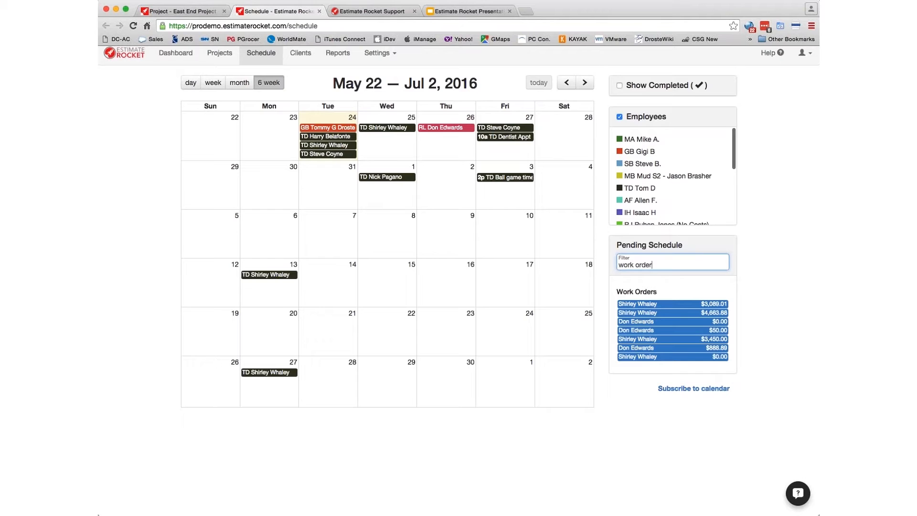
- Book the $4,663.88 work order on June 15 and drag the $888.89 one onto June 7
{"action": "left_click_drag", "start_coordinate": [630, 315], "coordinate": [382, 287]}
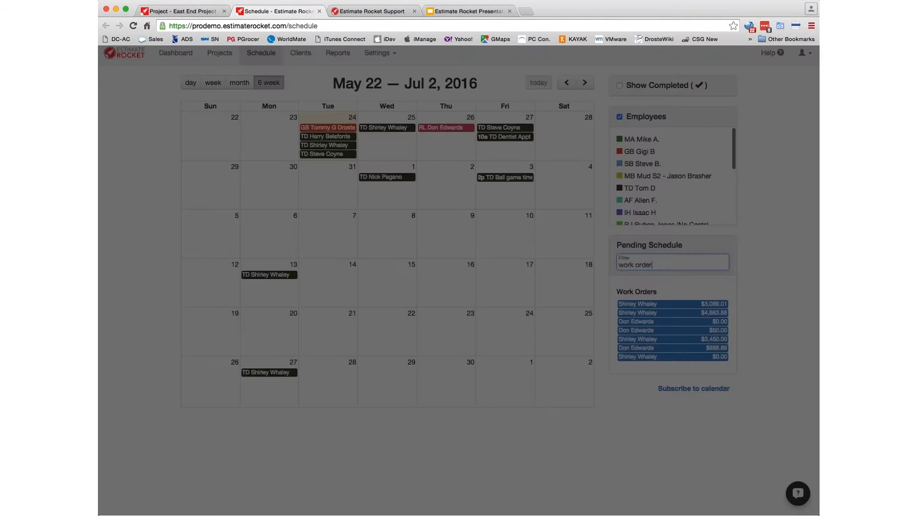
{"action": "left_click", "coordinate": [525, 320]}
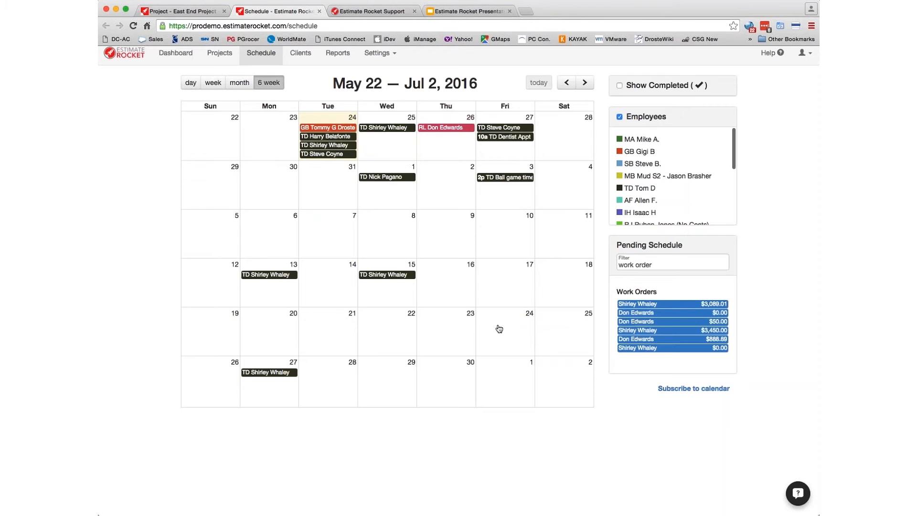
{"action": "left_click_drag", "start_coordinate": [641, 340], "coordinate": [326, 228]}
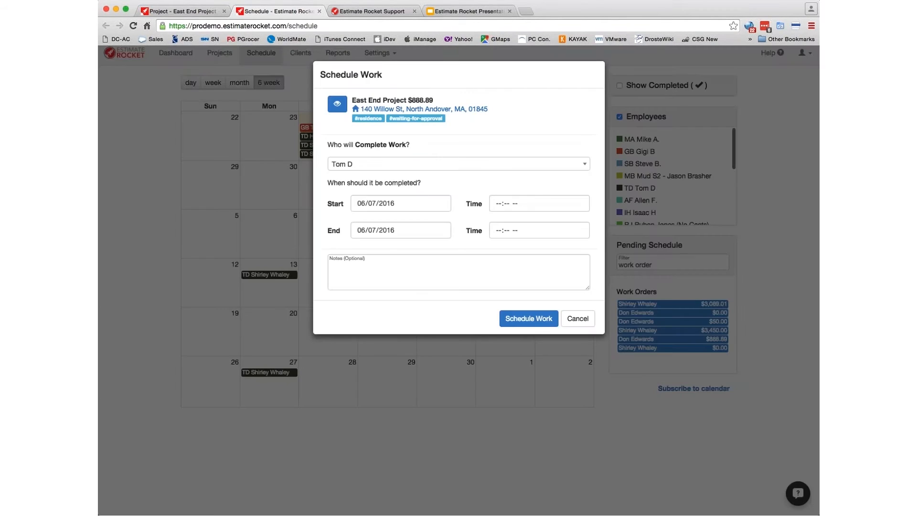
- Assign the East End work order to another crew member for June 7, 2016 at 9:00 AM
{"action": "left_click", "coordinate": [393, 164]}
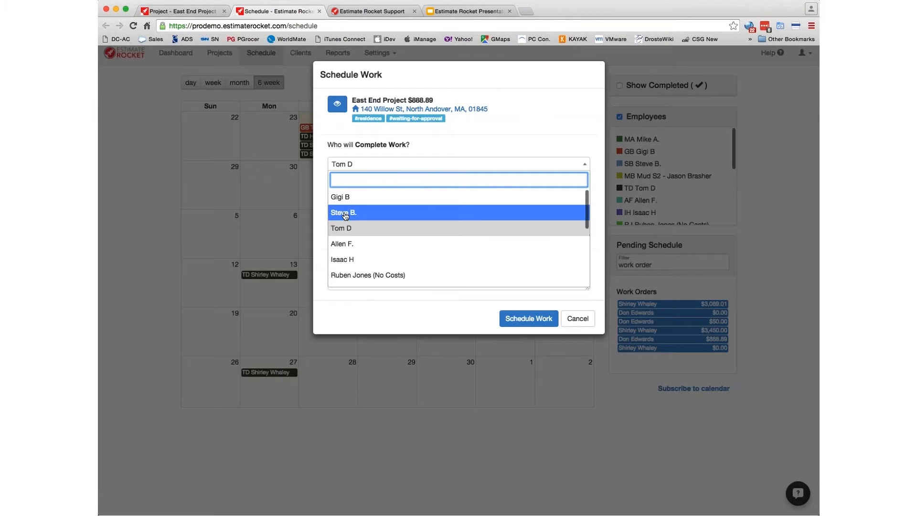
{"action": "left_click", "coordinate": [347, 217]}
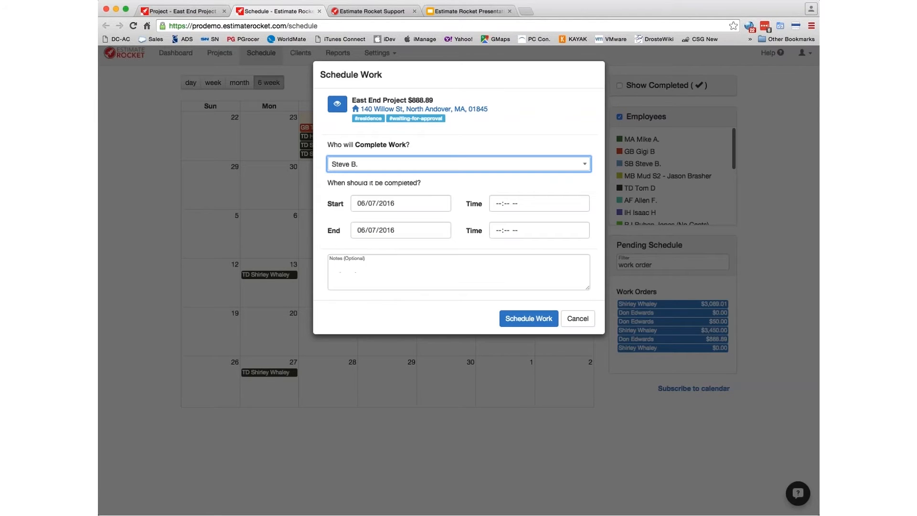
{"action": "left_click", "coordinate": [497, 207]}
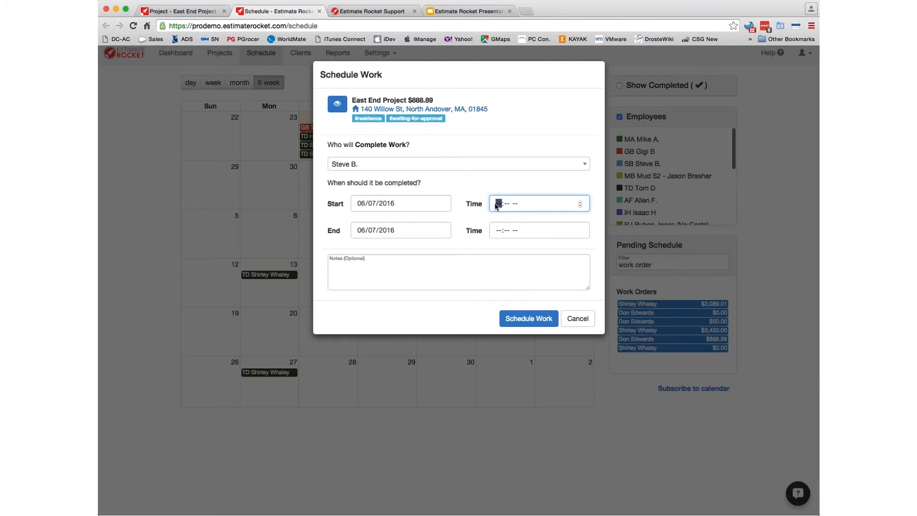
{"action": "type", "text": "900"}
{"action": "key", "text": "Tab"}
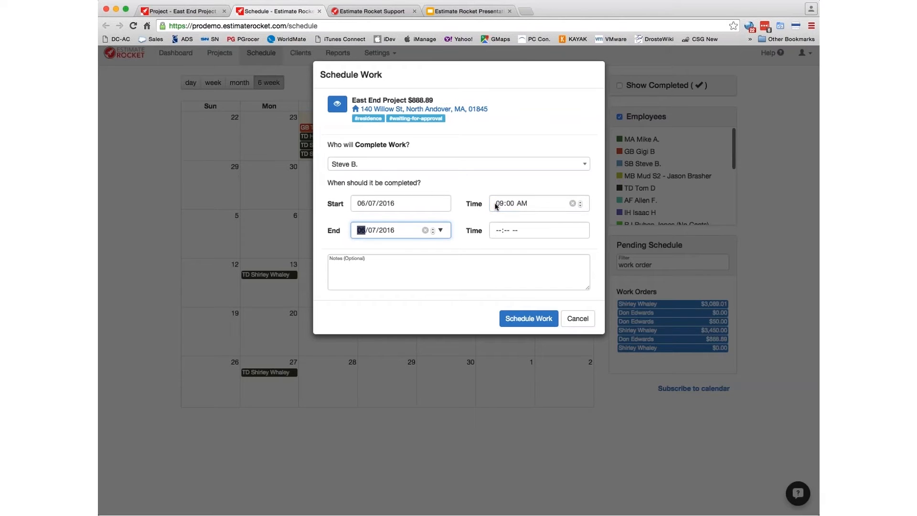
{"action": "left_click", "coordinate": [524, 320]}
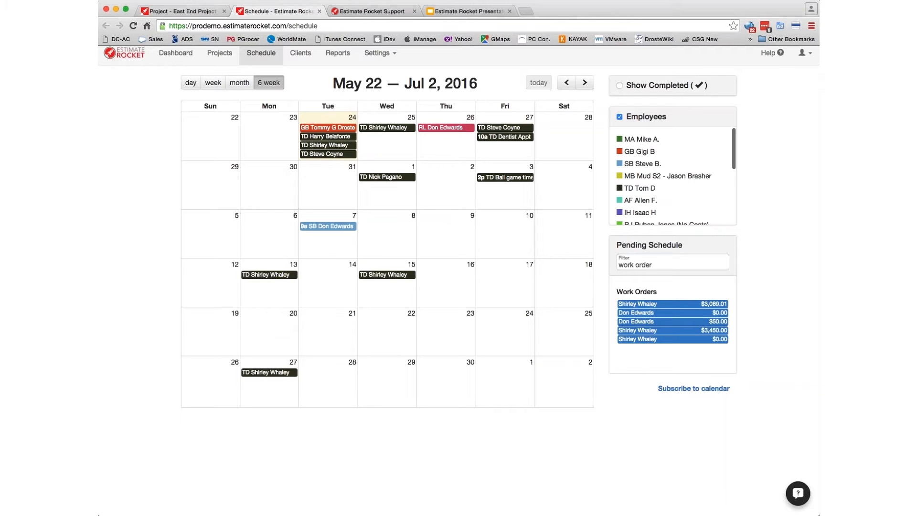
- Return to the East End Project tab and bring up the Dashboard
{"action": "left_click", "coordinate": [184, 11]}
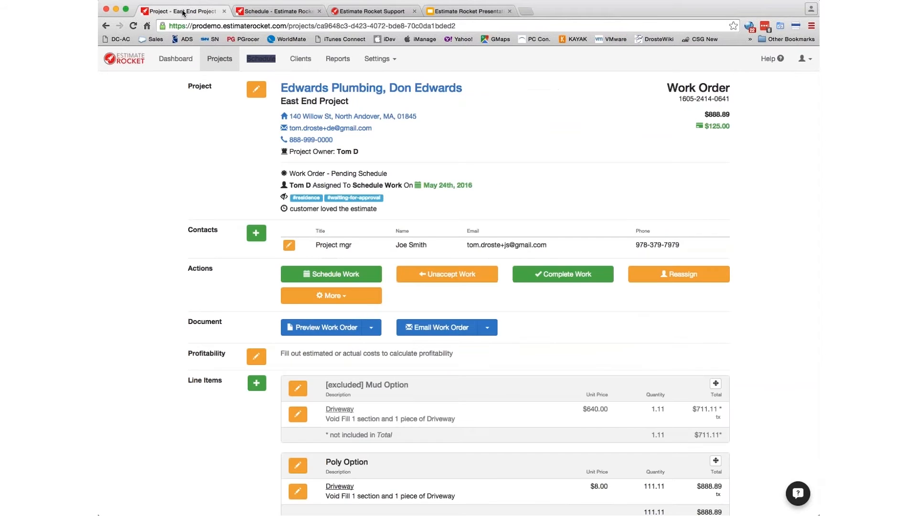
{"action": "left_click", "coordinate": [170, 61]}
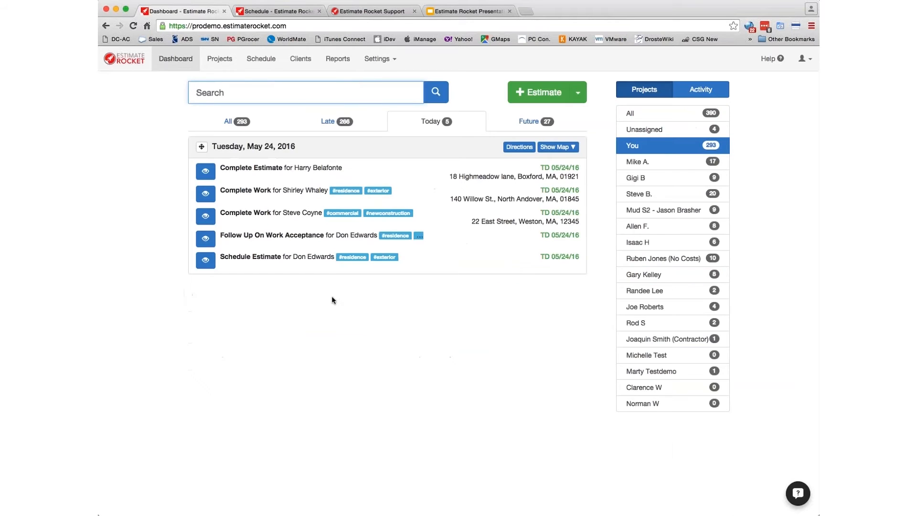
- Show the assigned employee's Future tasks, toggle the map, and get directions to the job site
{"action": "left_click", "coordinate": [648, 196]}
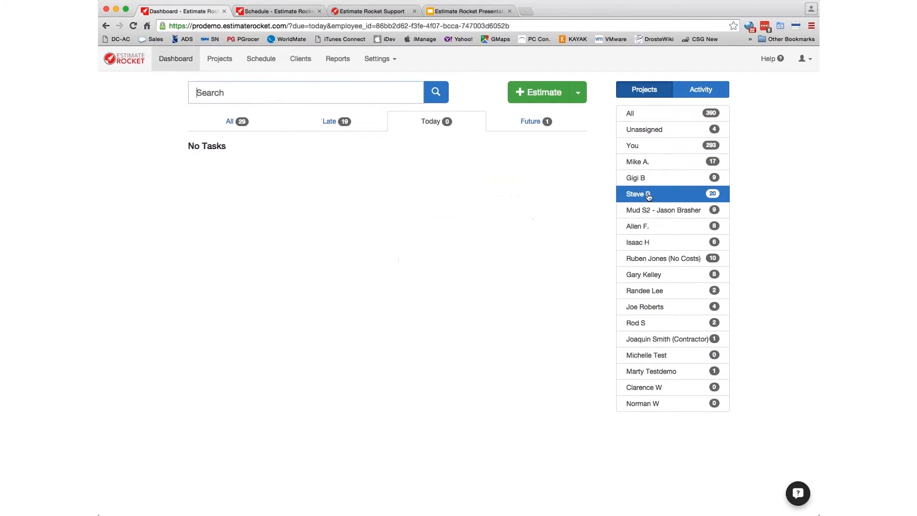
{"action": "left_click", "coordinate": [527, 123]}
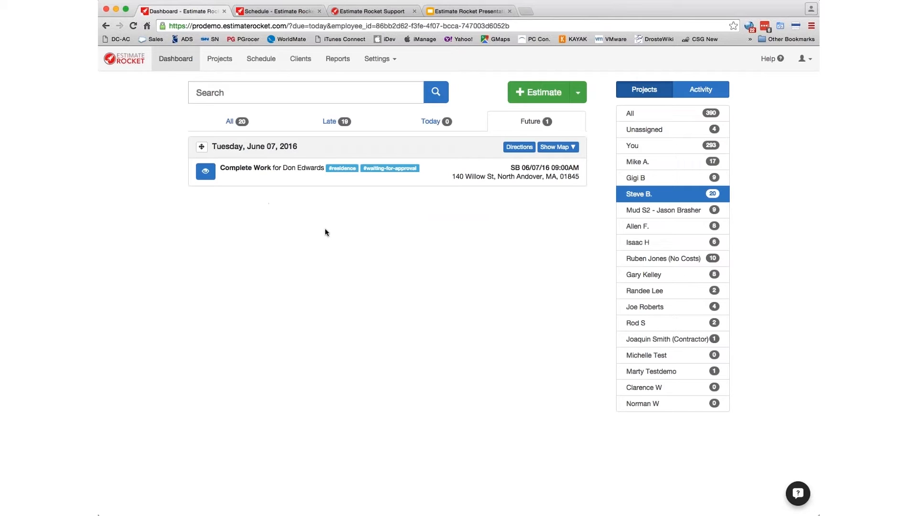
{"action": "left_click", "coordinate": [555, 149]}
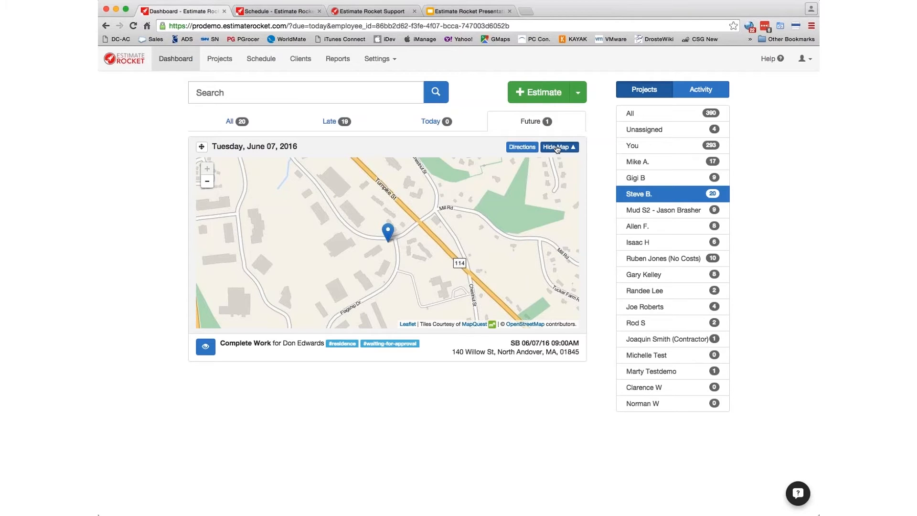
{"action": "left_click", "coordinate": [557, 148]}
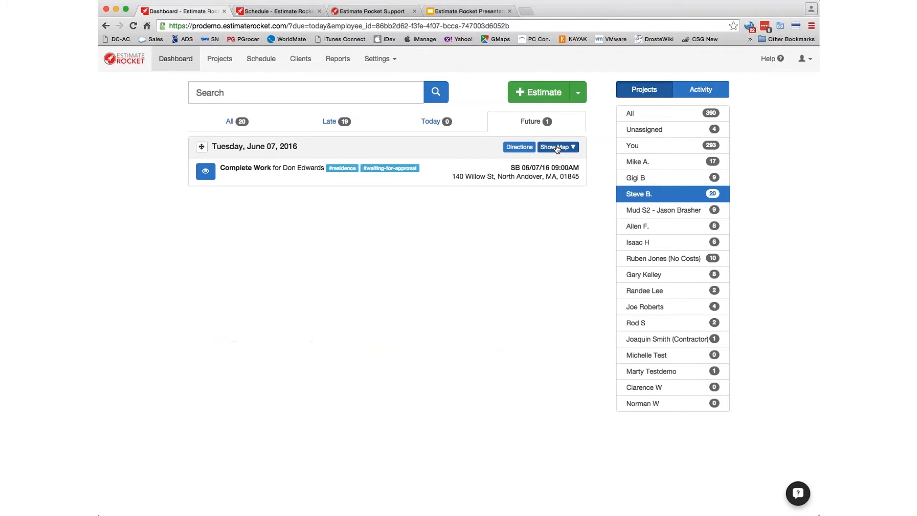
{"action": "left_click", "coordinate": [520, 147]}
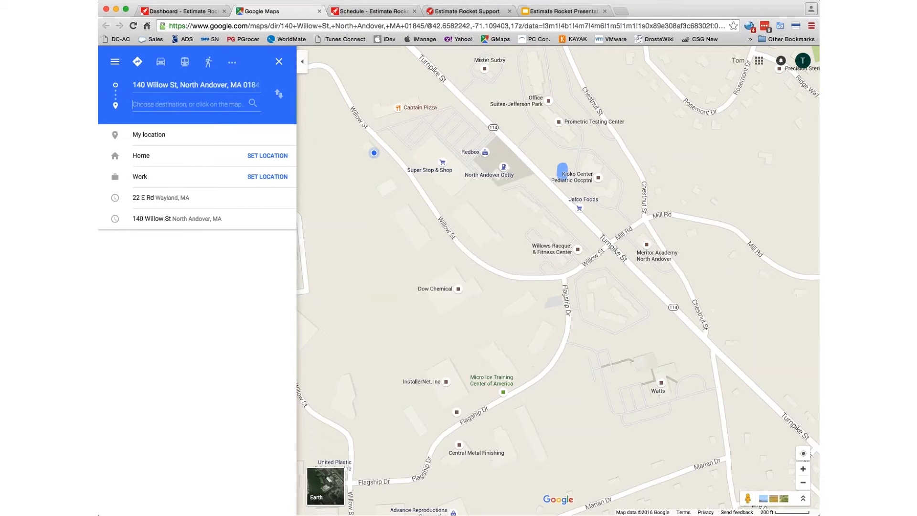
- Leave the Google Maps directions and go back to the Estimate Rocket Dashboard tab
{"action": "left_click", "coordinate": [319, 11]}
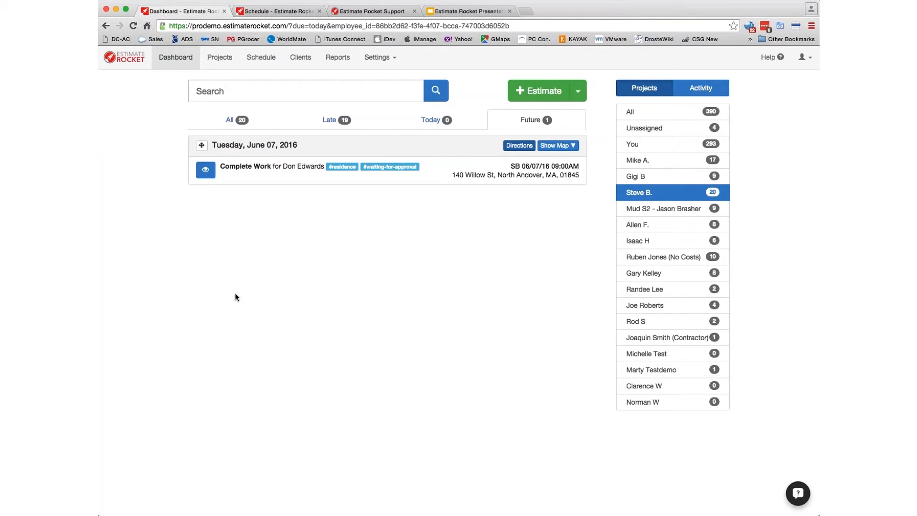
- Show the May 22 – Jul 2, 2016 schedule and review its iCalendar subscription links
{"action": "left_click", "coordinate": [282, 12]}
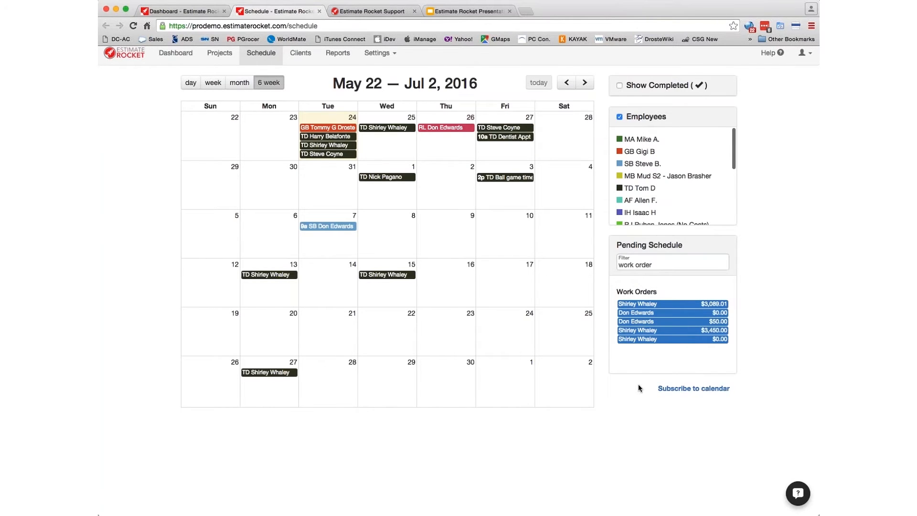
{"action": "left_click", "coordinate": [691, 391]}
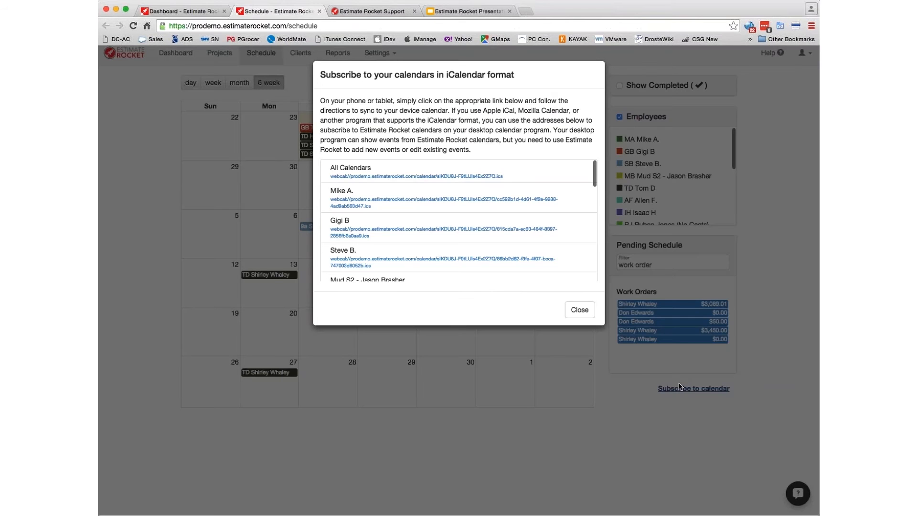
{"action": "scroll", "coordinate": [516, 230], "scroll_direction": "down", "scroll_amount": 2}
{"action": "scroll", "coordinate": [516, 230], "scroll_direction": "up", "scroll_amount": 2}
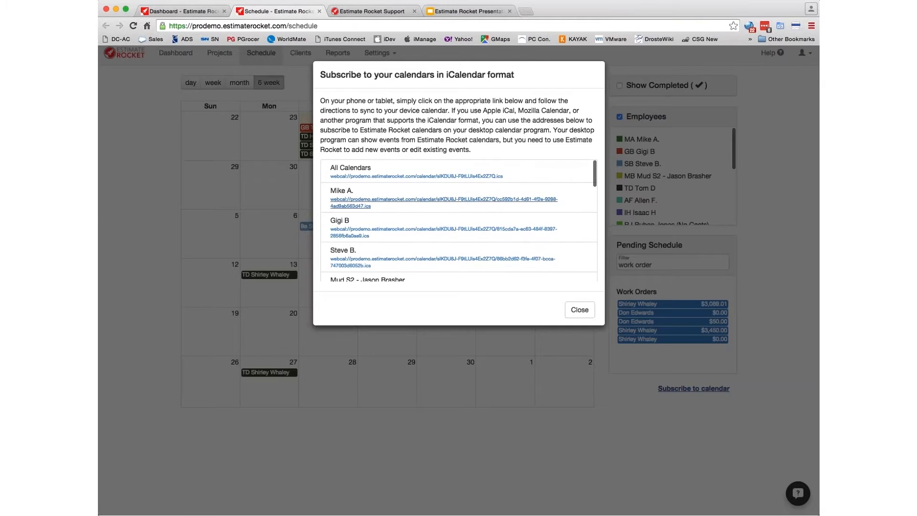
{"action": "left_click", "coordinate": [579, 312]}
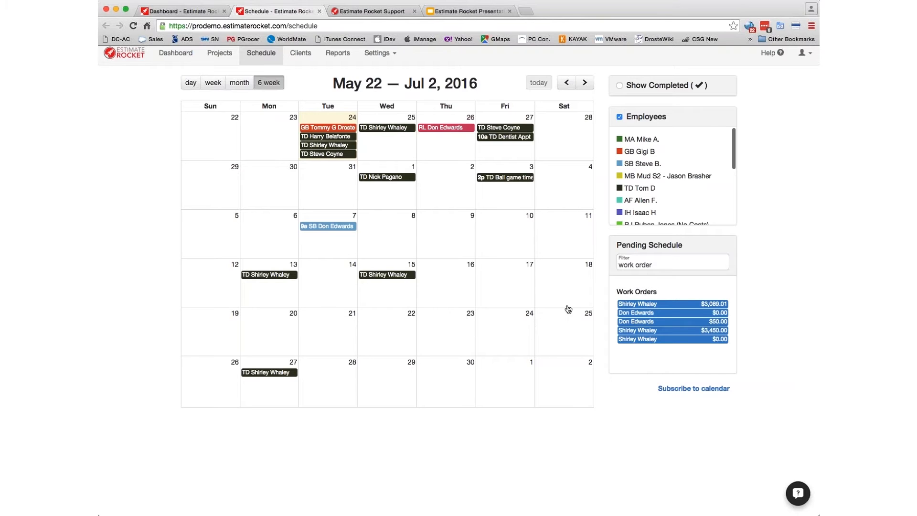
- From the dashboard, open the customer's Complete Work job, pending completion on June 7th, 2016
{"action": "left_click", "coordinate": [179, 13]}
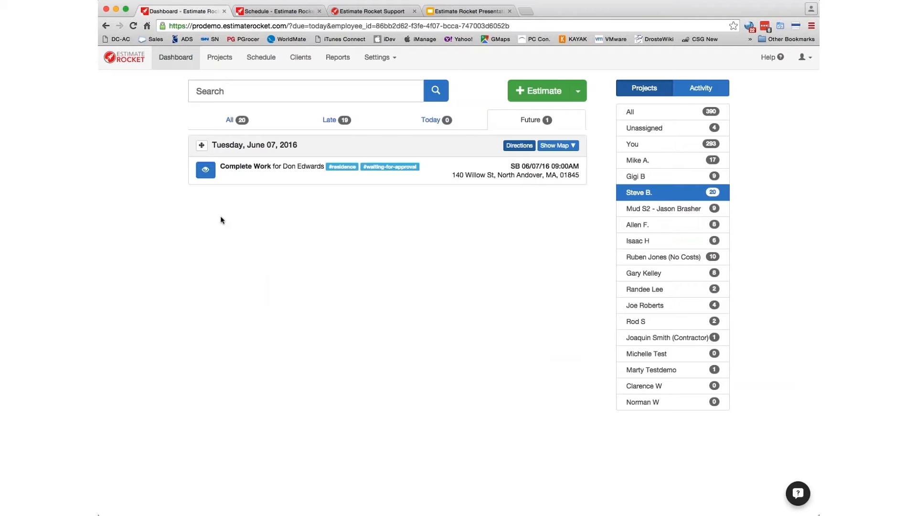
{"action": "left_click", "coordinate": [206, 173]}
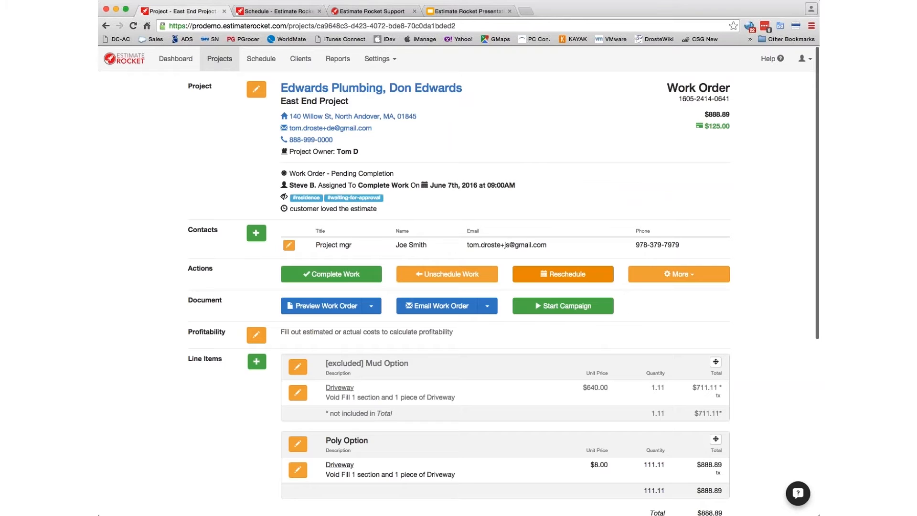
{"action": "scroll", "coordinate": [646, 319], "scroll_direction": "down", "scroll_amount": 4}
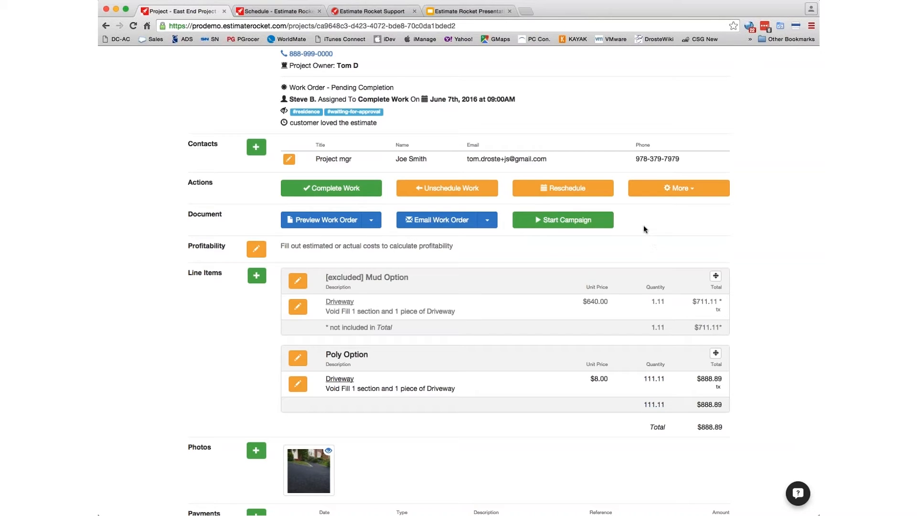
{"action": "scroll", "coordinate": [644, 225], "scroll_direction": "up", "scroll_amount": 1}
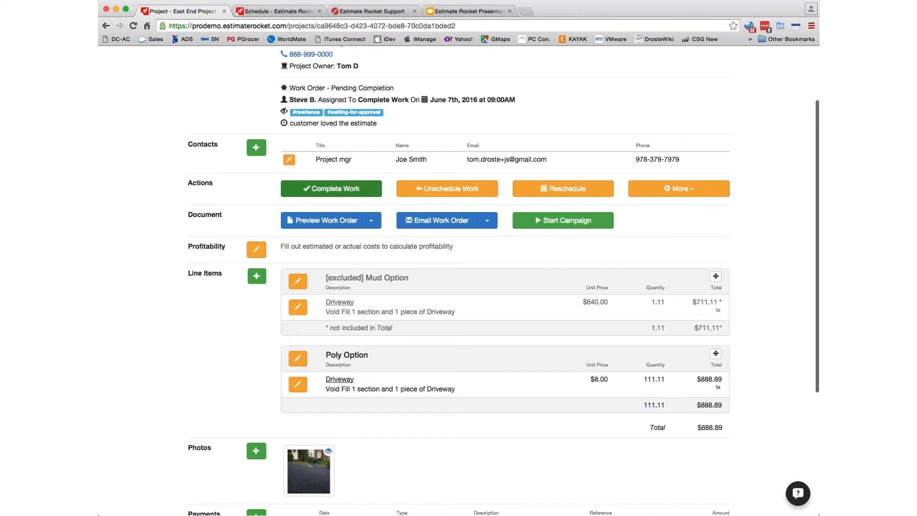
- Start the email campaign for the East End Project work order
{"action": "left_click", "coordinate": [578, 225]}
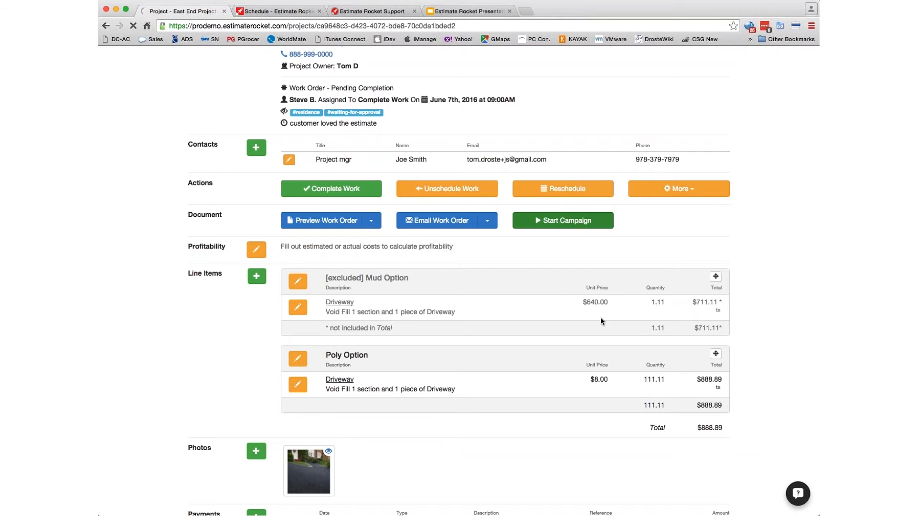
{"action": "scroll", "coordinate": [583, 322], "scroll_direction": "down", "scroll_amount": 5}
{"action": "scroll", "coordinate": [571, 329], "scroll_direction": "down", "scroll_amount": 1}
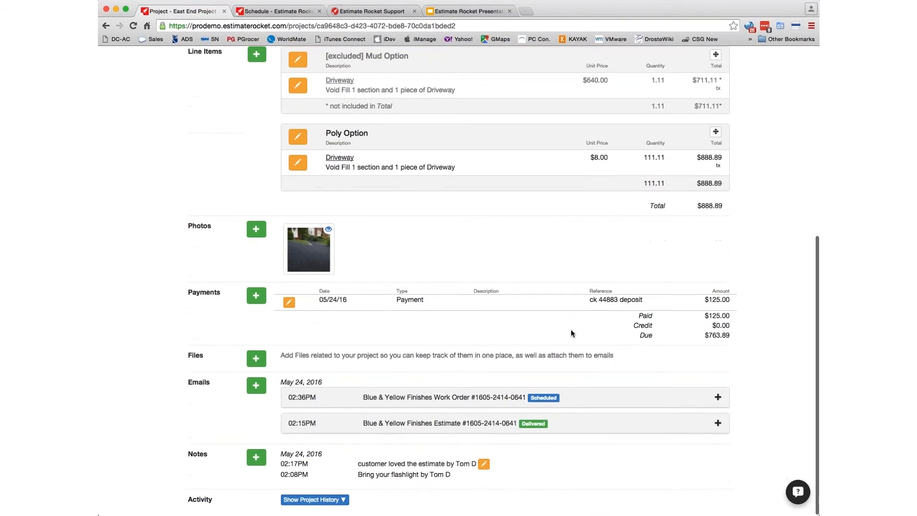
- Expand the scheduled Work Order email to review it, then collapse it
{"action": "left_click", "coordinate": [719, 399]}
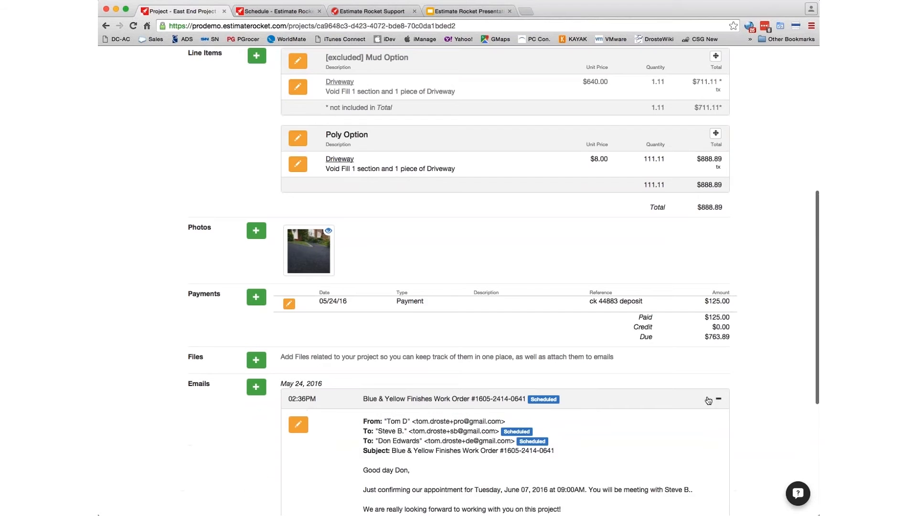
{"action": "scroll", "coordinate": [702, 402], "scroll_direction": "down", "scroll_amount": 5}
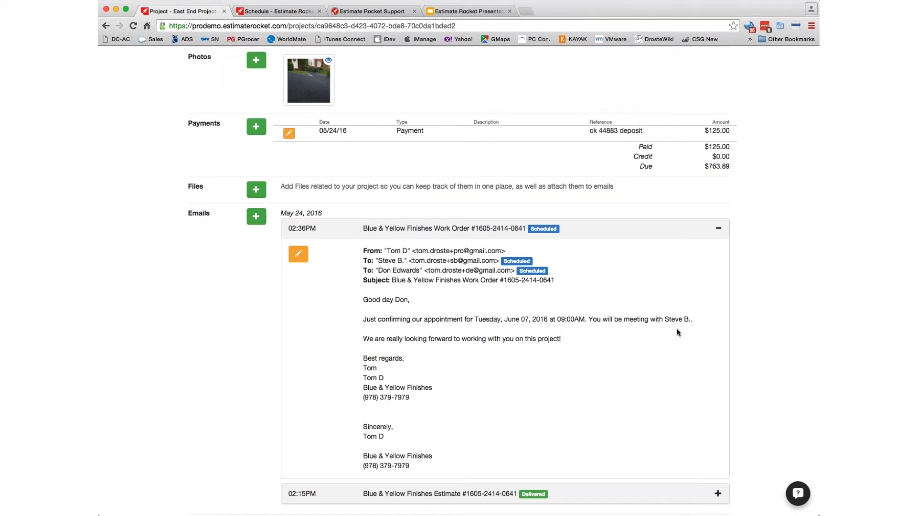
{"action": "left_click", "coordinate": [718, 231]}
{"action": "scroll", "coordinate": [440, 298], "scroll_direction": "up", "scroll_amount": 5}
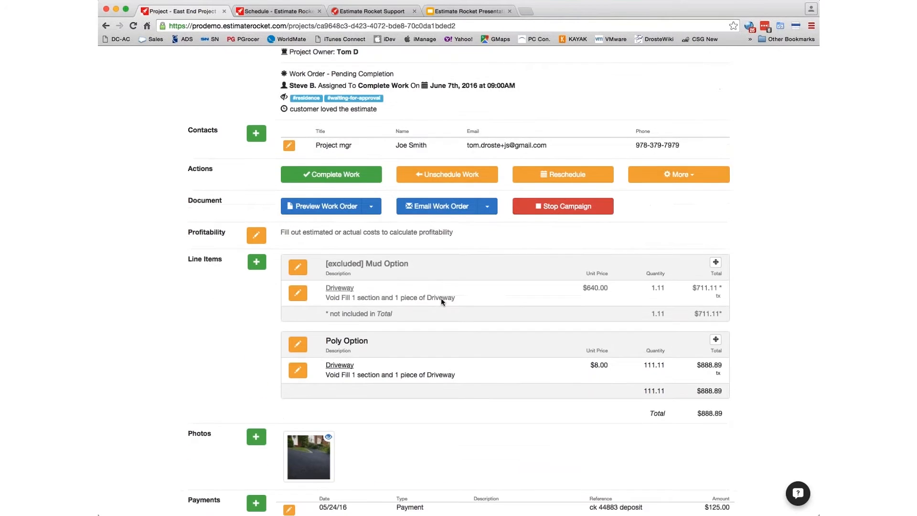
{"action": "scroll", "coordinate": [442, 299], "scroll_direction": "down", "scroll_amount": 5}
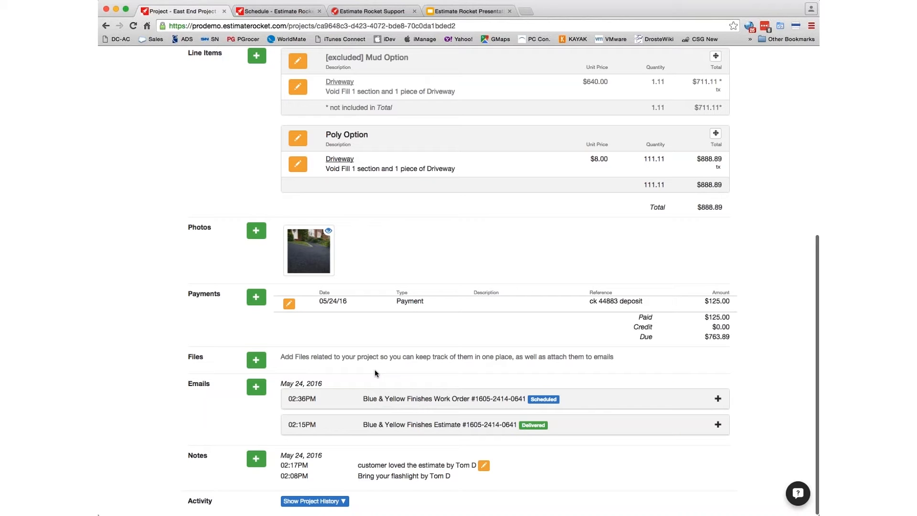
{"action": "scroll", "coordinate": [393, 361], "scroll_direction": "up", "scroll_amount": 10}
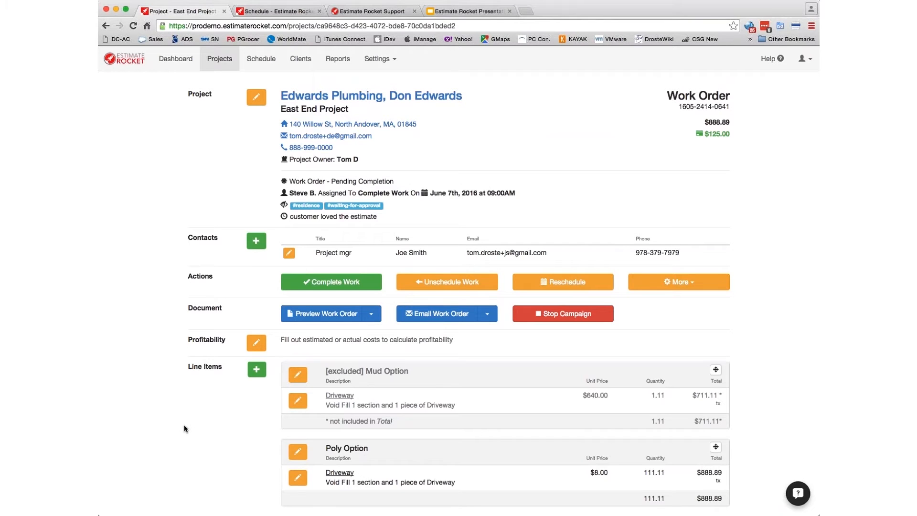
{"action": "scroll", "coordinate": [184, 425], "scroll_direction": "down", "scroll_amount": 3}
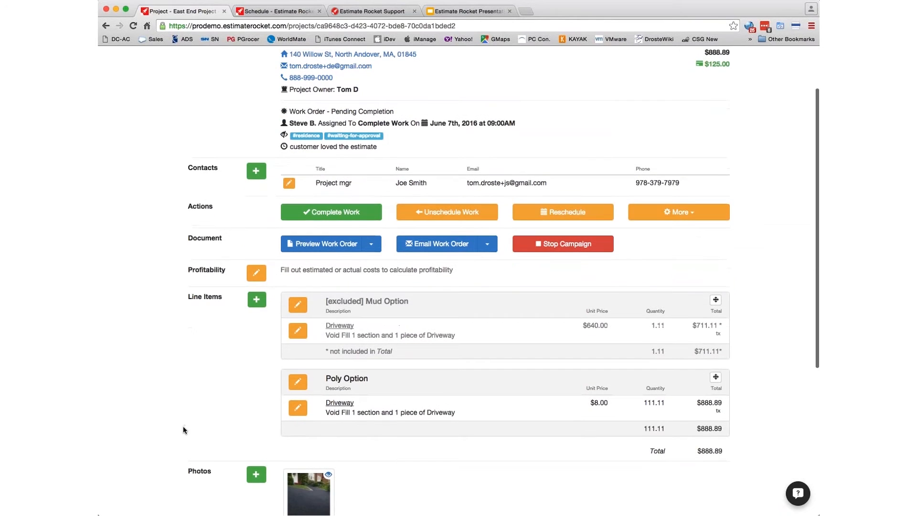
{"action": "left_click", "coordinate": [310, 248]}
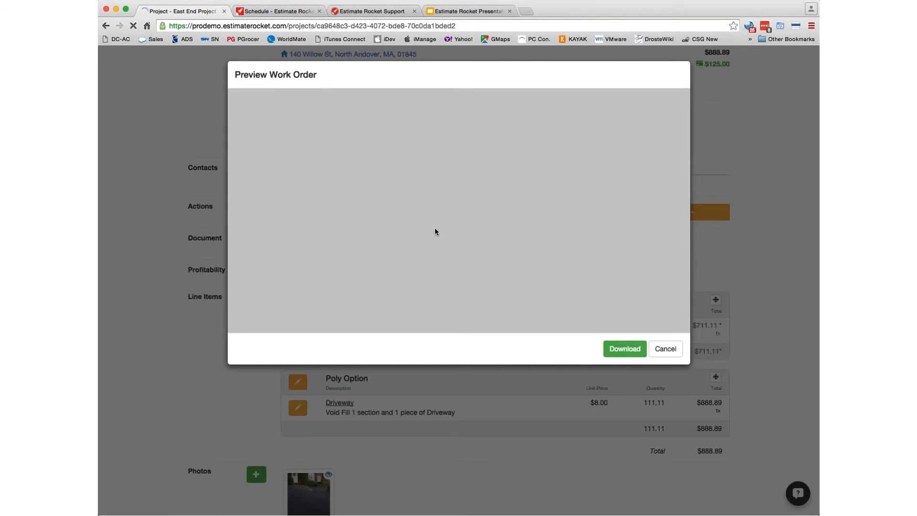
{"action": "scroll", "coordinate": [476, 235], "scroll_direction": "down", "scroll_amount": 5}
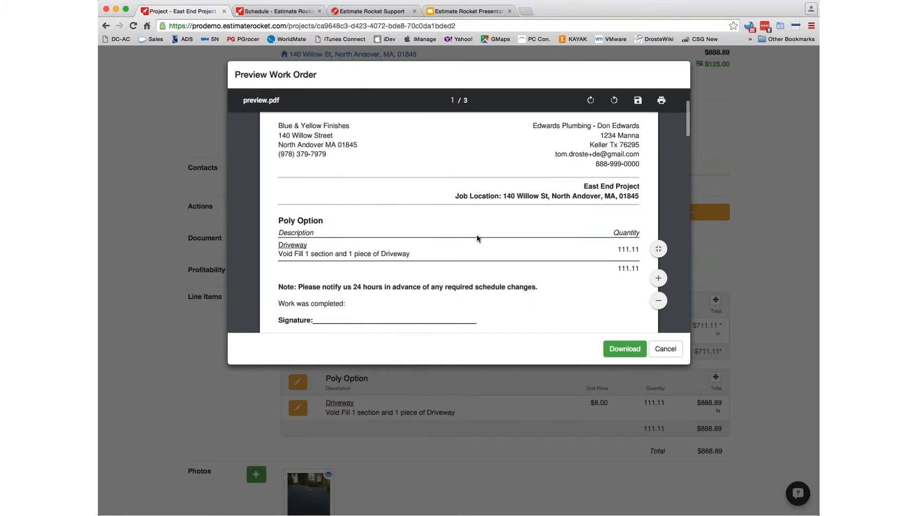
{"action": "scroll", "coordinate": [477, 237], "scroll_direction": "up", "scroll_amount": 1}
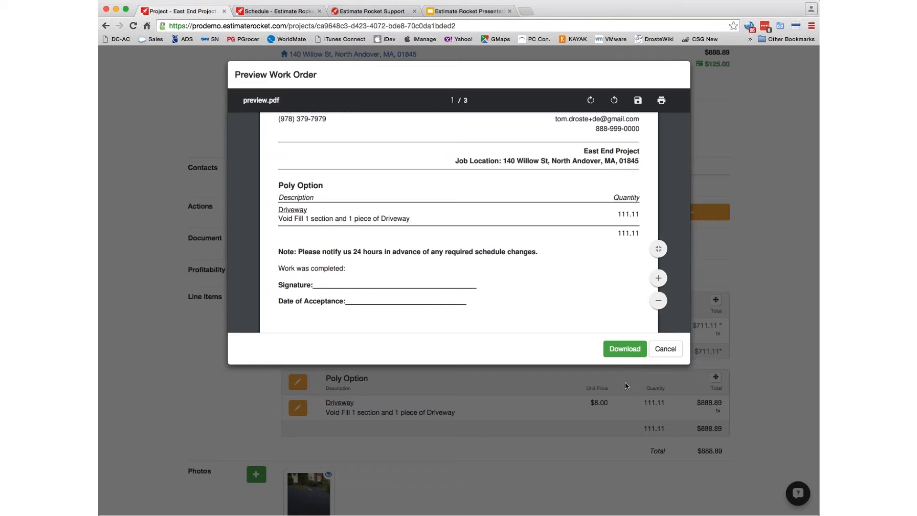
{"action": "scroll", "coordinate": [482, 236], "scroll_direction": "down", "scroll_amount": 2}
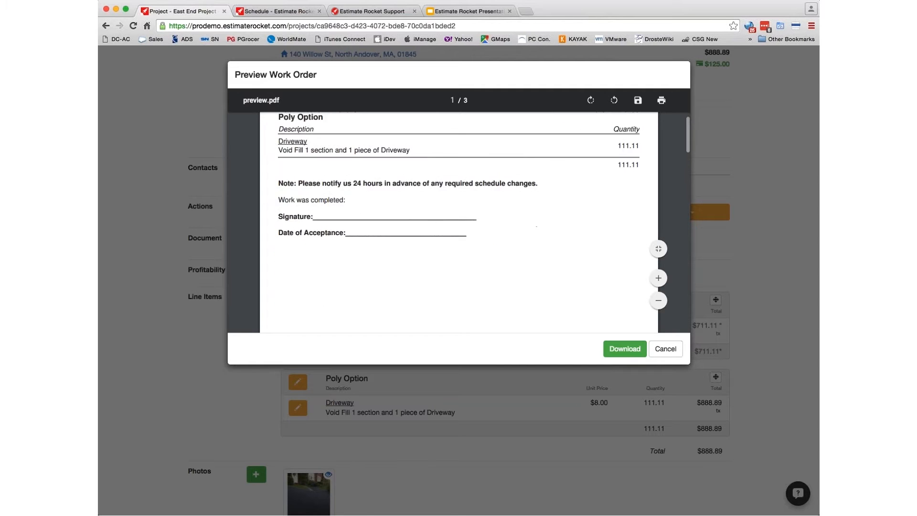
{"action": "scroll", "coordinate": [482, 236], "scroll_direction": "up", "scroll_amount": 5}
{"action": "scroll", "coordinate": [483, 236], "scroll_direction": "down", "scroll_amount": 5}
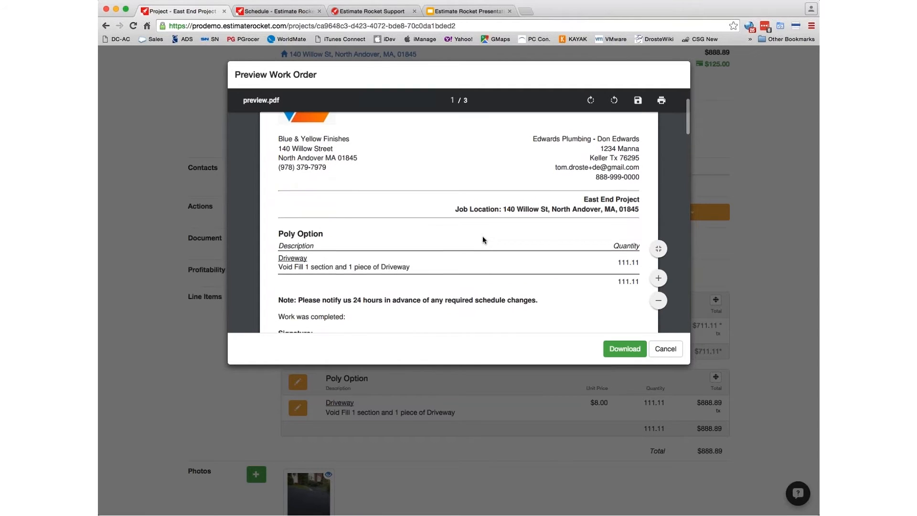
{"action": "left_click", "coordinate": [667, 350]}
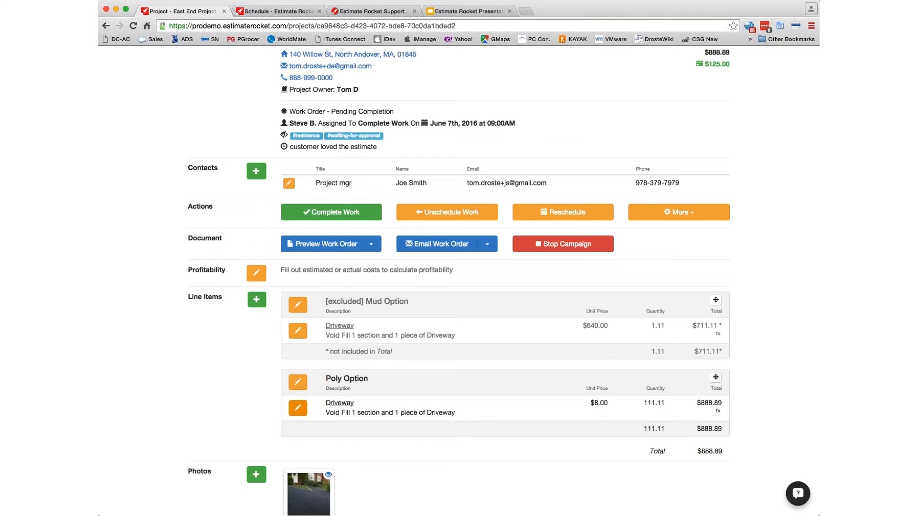
{"action": "left_click", "coordinate": [299, 408]}
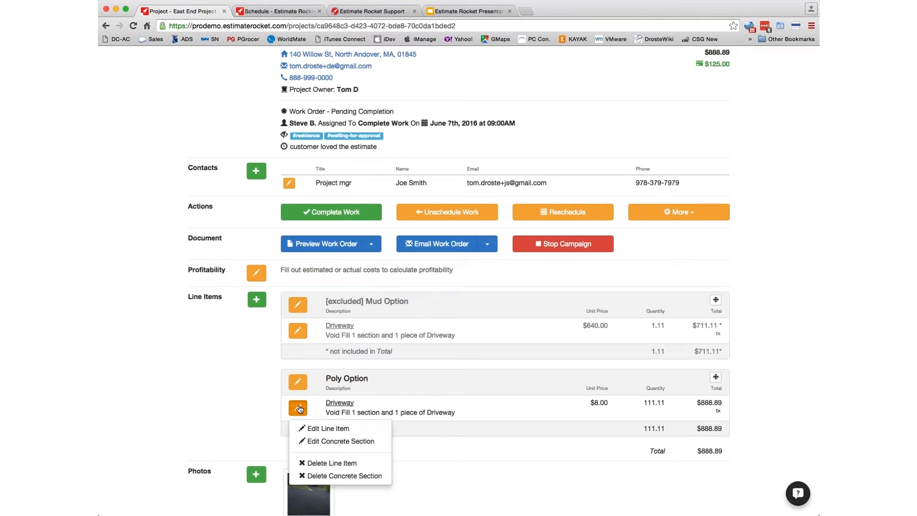
{"action": "left_click", "coordinate": [328, 428]}
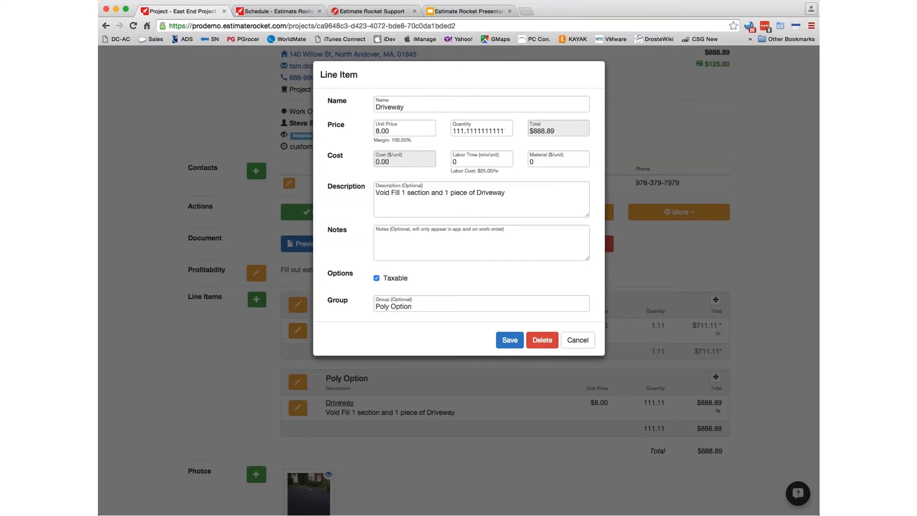
{"action": "left_click", "coordinate": [388, 244]}
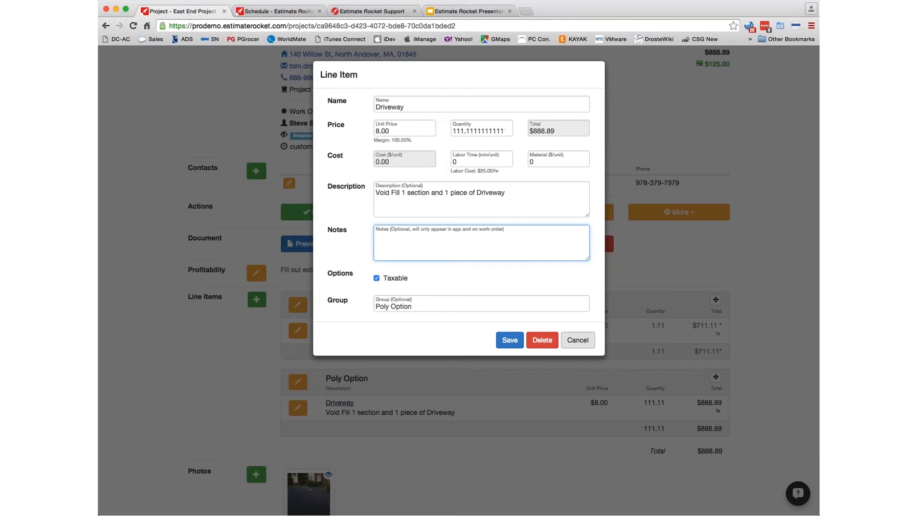
{"action": "left_click", "coordinate": [579, 340]}
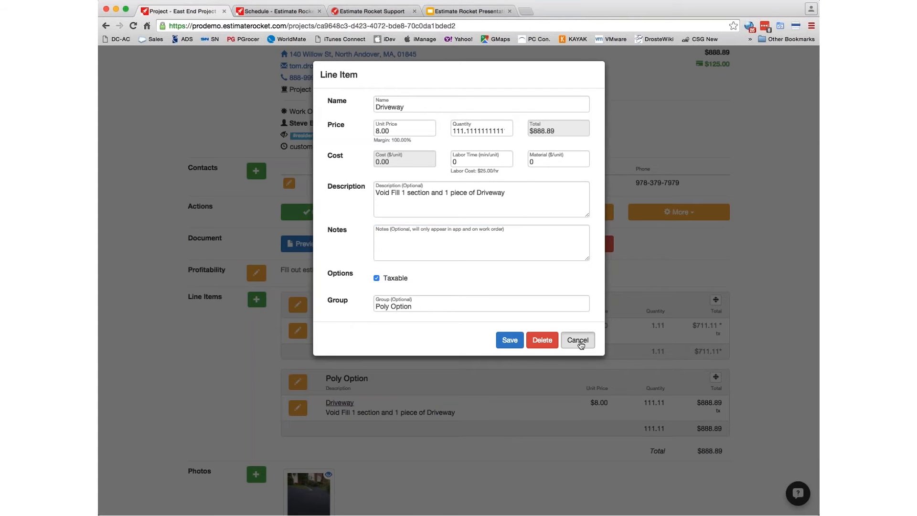
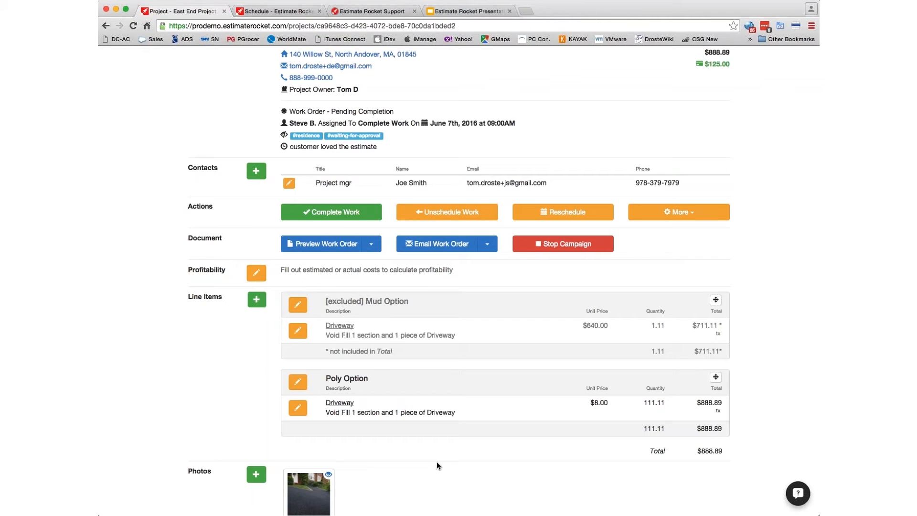
- Add the house photo to the project photos with the caption 'After picture'
{"action": "scroll", "coordinate": [399, 469], "scroll_direction": "down", "scroll_amount": 3}
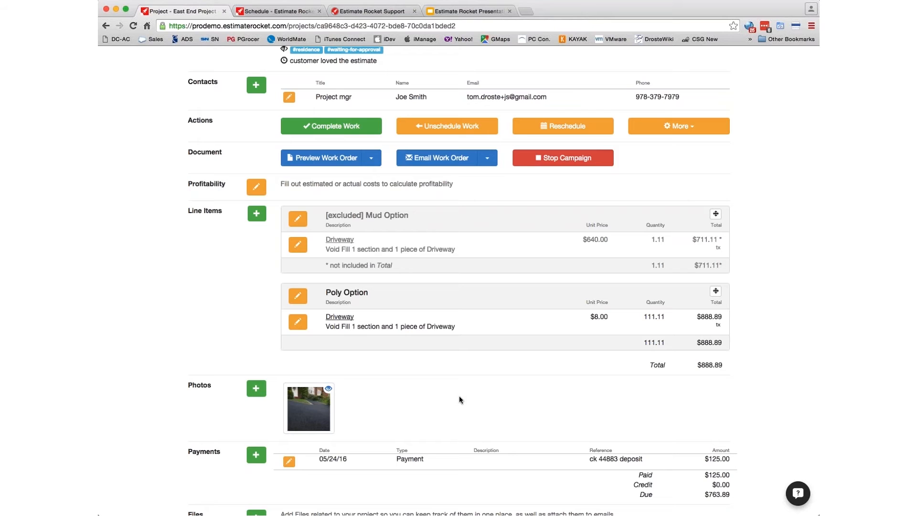
{"action": "left_click", "coordinate": [252, 388]}
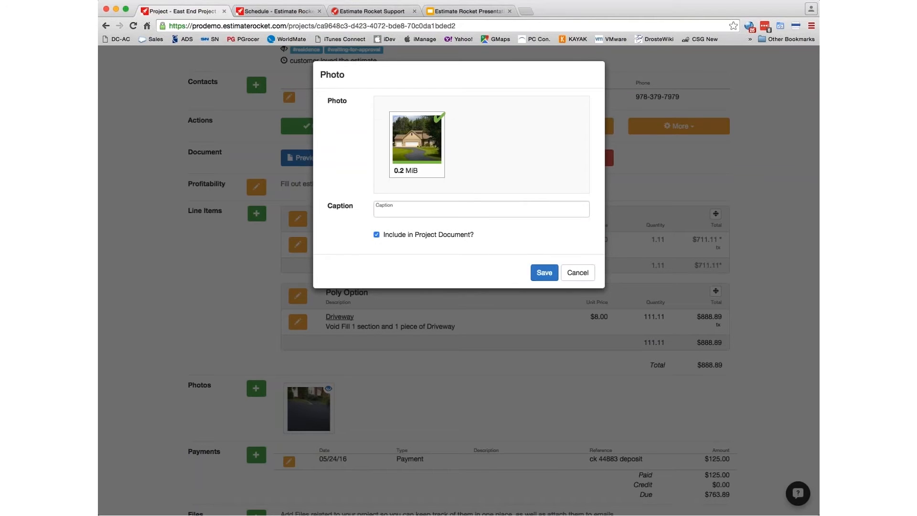
{"action": "left_click", "coordinate": [404, 212]}
{"action": "type", "text": "After puc"}
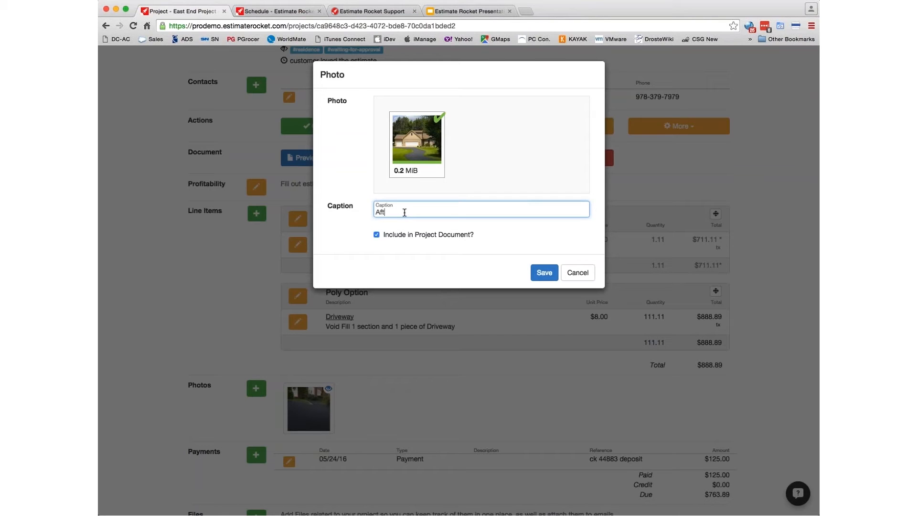
{"action": "key", "text": "BackSpace"}
{"action": "key", "text": "BackSpace"}
{"action": "type", "text": "icture"}
{"action": "left_click", "coordinate": [535, 277]}
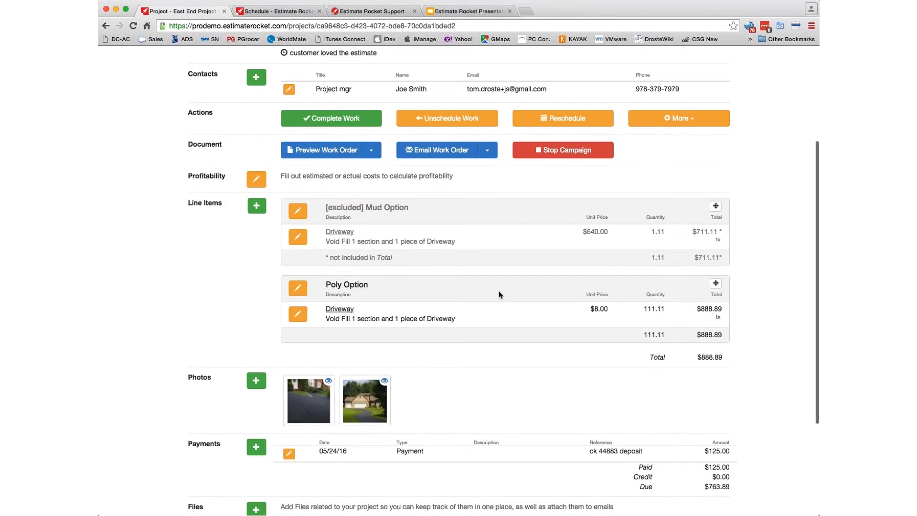
- Complete the work order, assigning the invoice to the project owner with note 'Hours 10.5, 400lbs material'
{"action": "scroll", "coordinate": [505, 370], "scroll_direction": "up", "scroll_amount": 4}
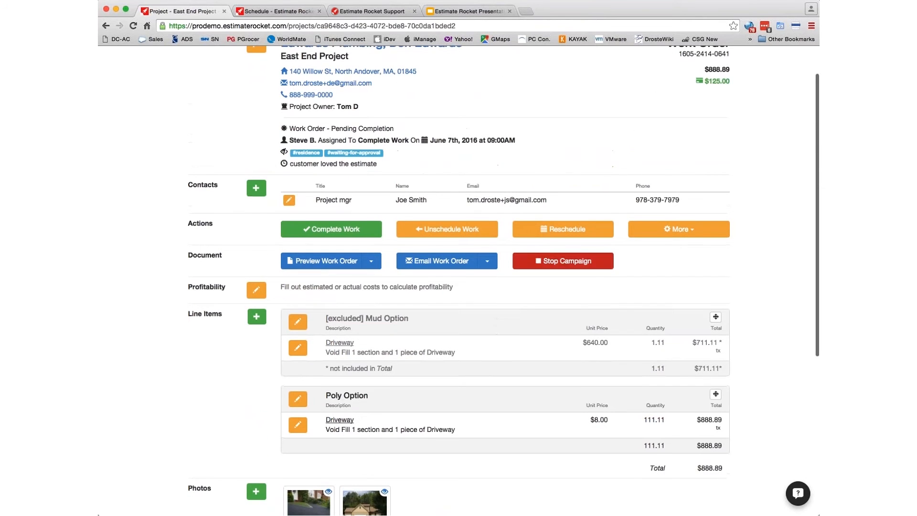
{"action": "scroll", "coordinate": [503, 149], "scroll_direction": "up", "scroll_amount": 2}
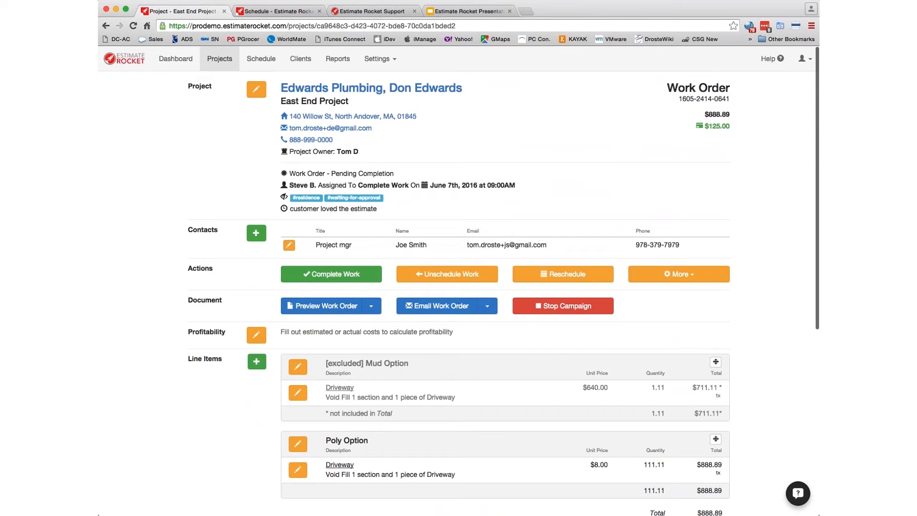
{"action": "left_click", "coordinate": [329, 276]}
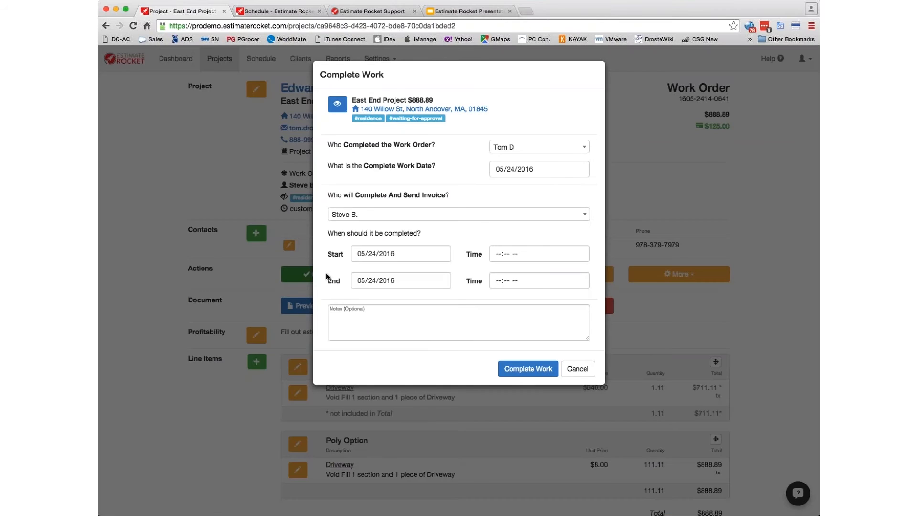
{"action": "left_click", "coordinate": [344, 214]}
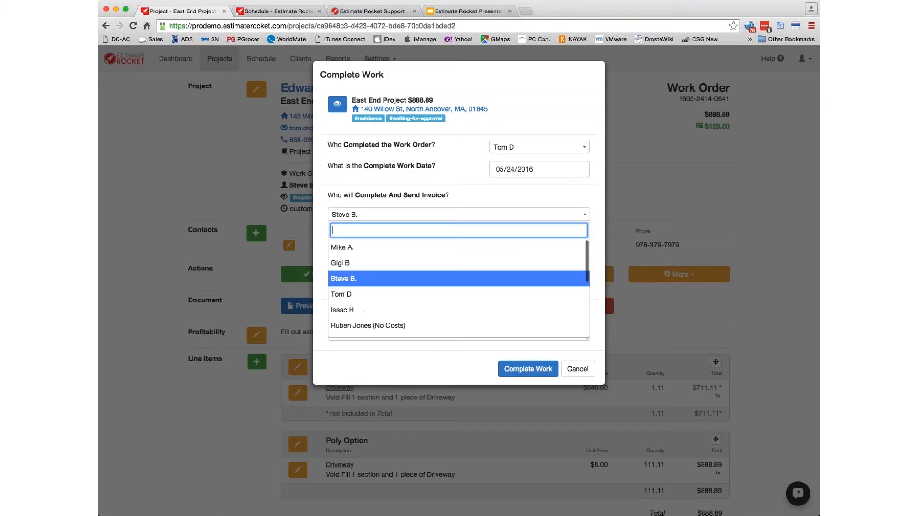
{"action": "left_click", "coordinate": [350, 294]}
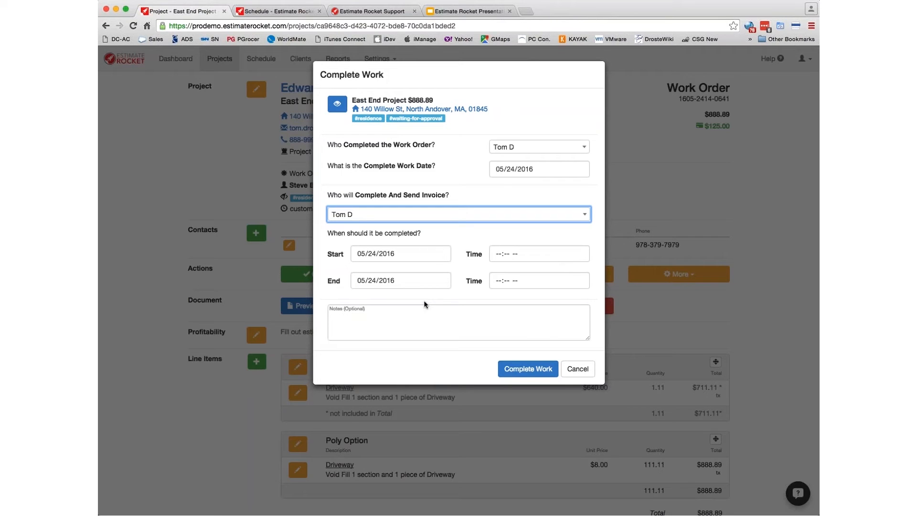
{"action": "left_click", "coordinate": [353, 316]}
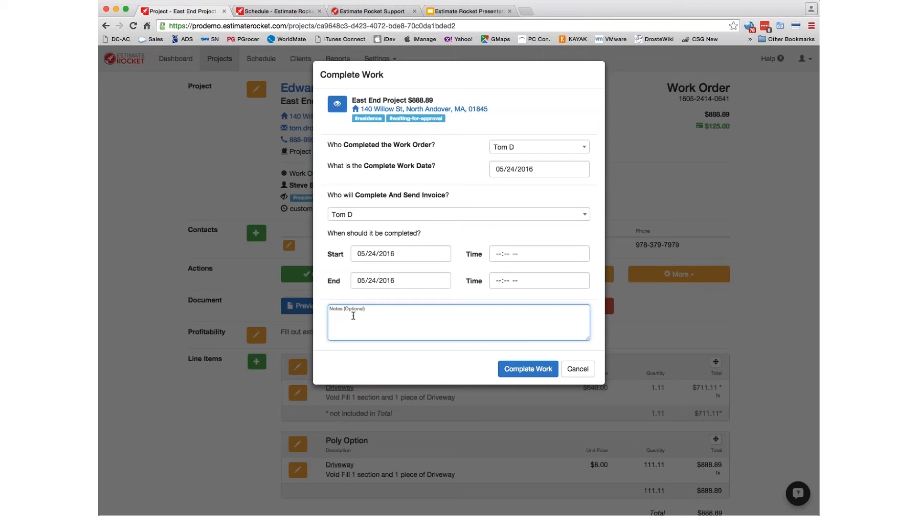
{"action": "type", "text": "Hours 10.5, 400lbs material"}
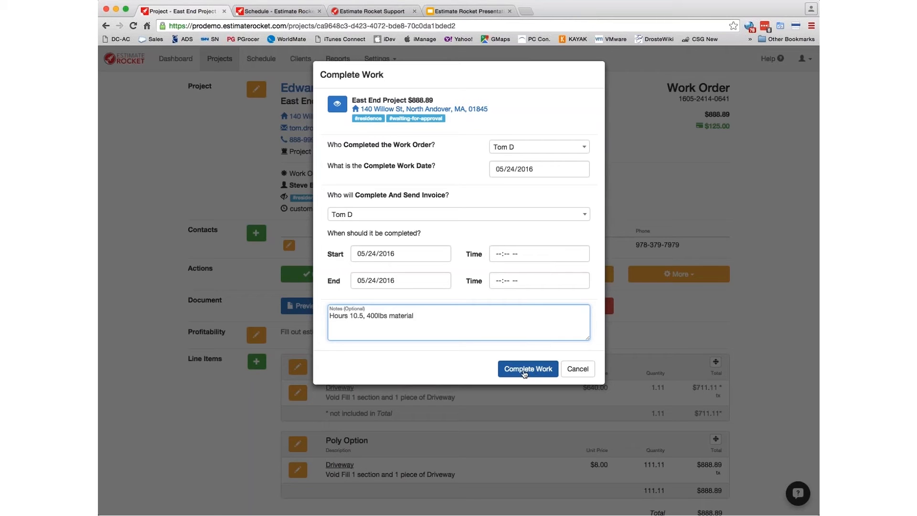
{"action": "left_click", "coordinate": [525, 373]}
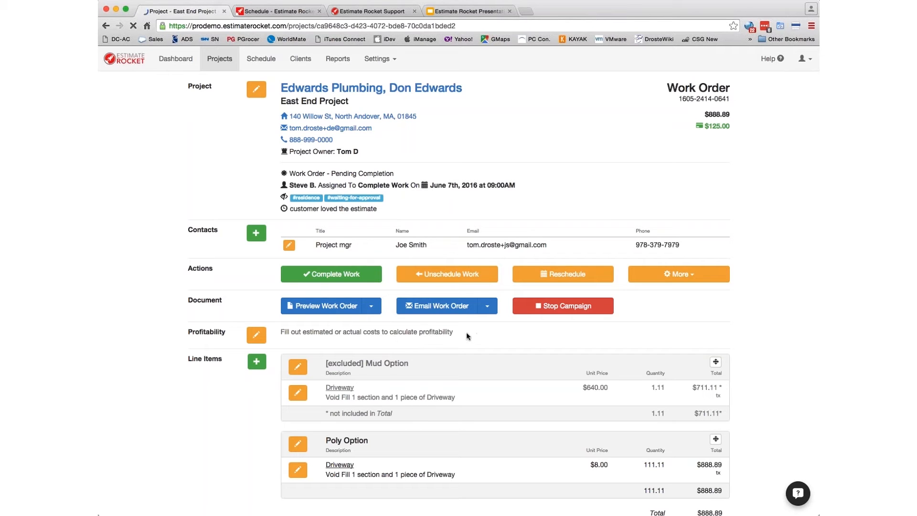
- Scroll through the Notes and Emails sections to confirm the invoice is Pending Sent
{"action": "scroll", "coordinate": [452, 339], "scroll_direction": "down", "scroll_amount": 10}
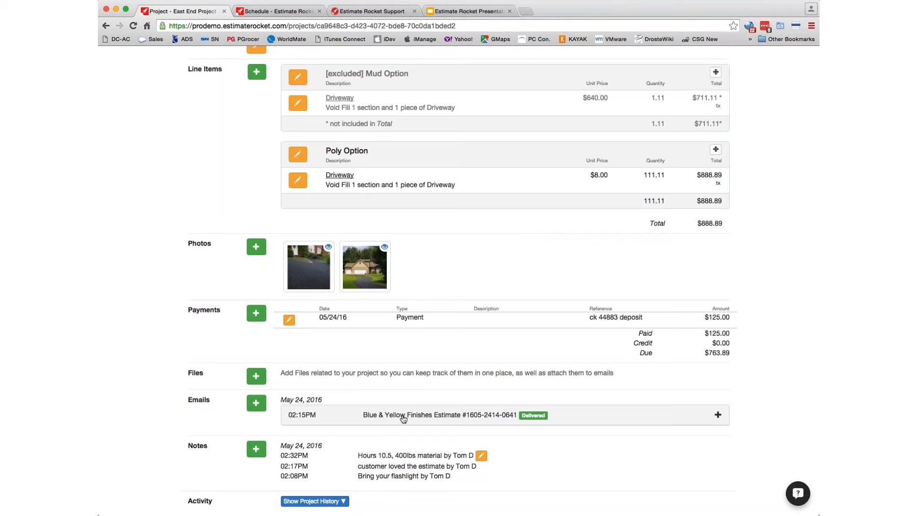
{"action": "scroll", "coordinate": [403, 425], "scroll_direction": "up", "scroll_amount": 6}
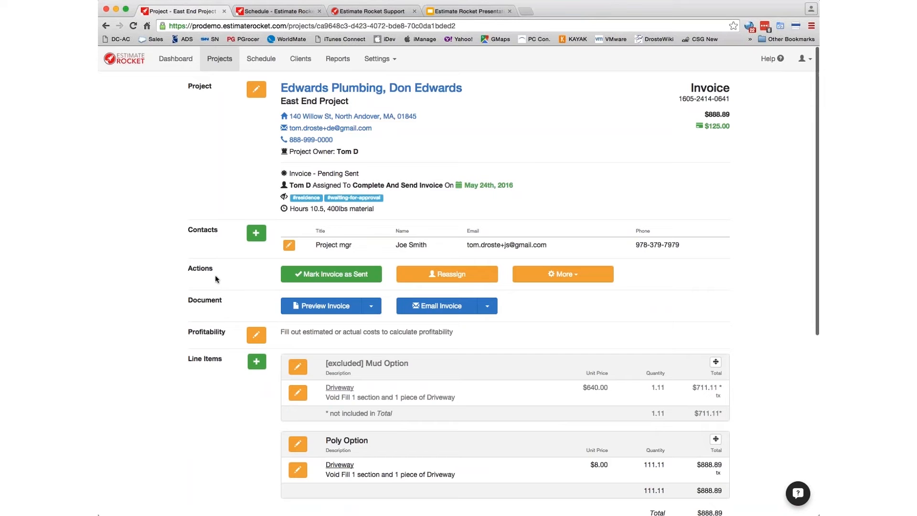
- Email the invoice only to your own address, removing the client from the recipients
{"action": "left_click", "coordinate": [434, 309]}
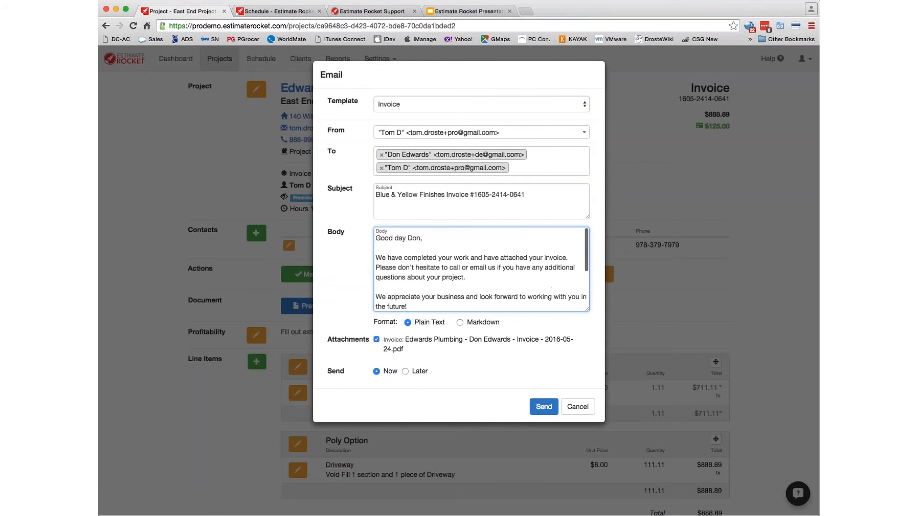
{"action": "mouse_move", "coordinate": [590, 314]}
{"action": "left_mouse_down"}
{"action": "mouse_move", "coordinate": [607, 410]}
{"action": "mouse_move", "coordinate": [607, 356]}
{"action": "left_mouse_up"}
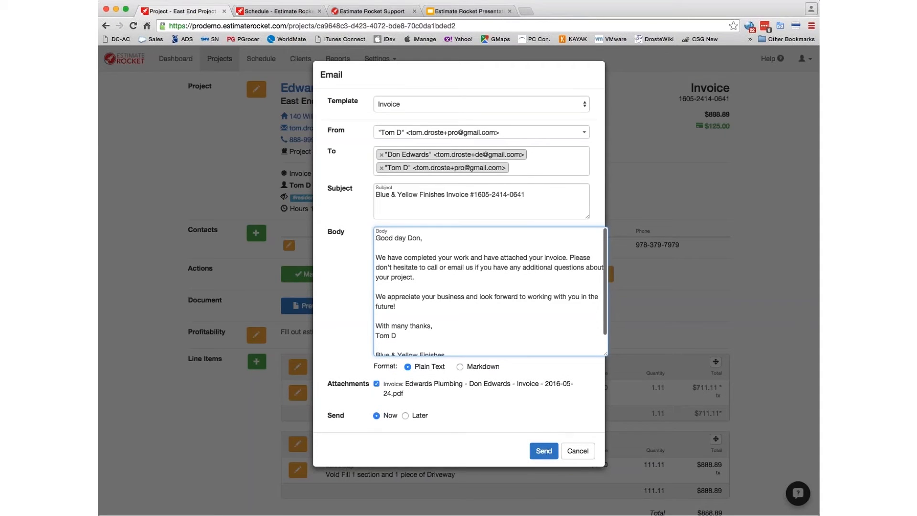
{"action": "left_click", "coordinate": [382, 155]}
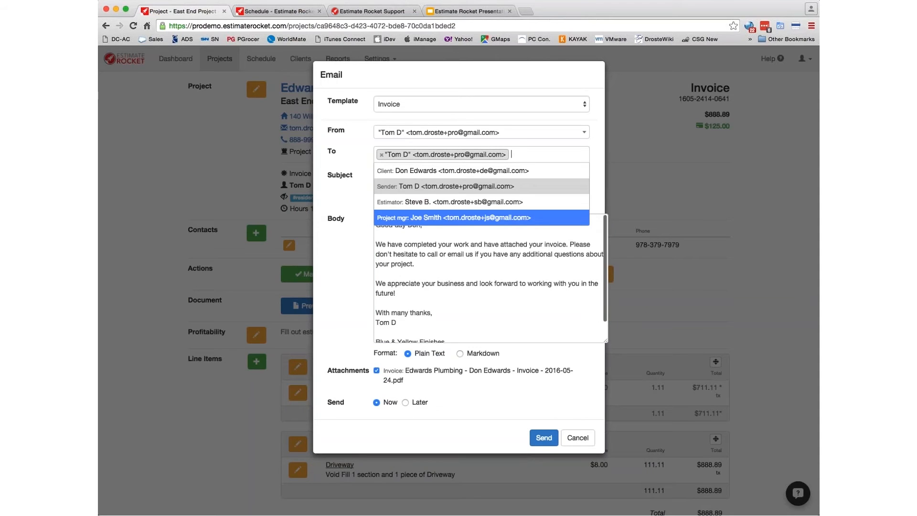
{"action": "left_click", "coordinate": [531, 331]}
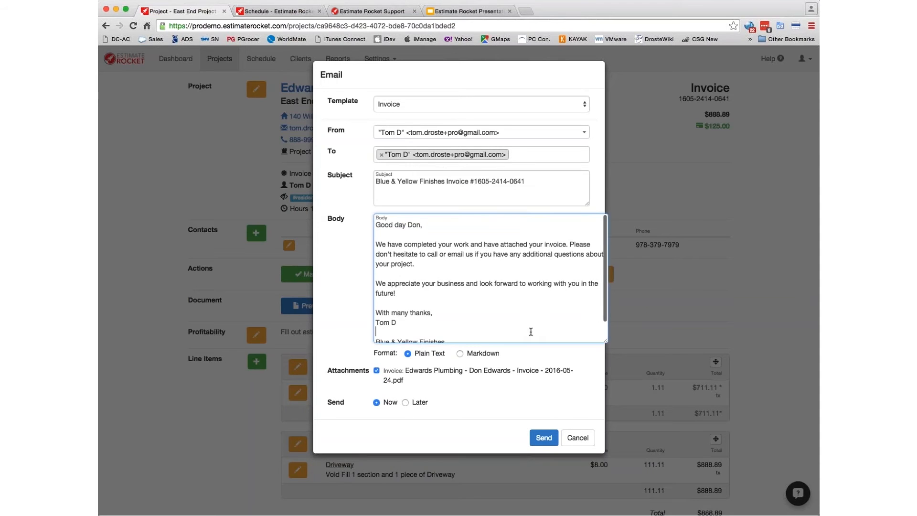
{"action": "left_click", "coordinate": [544, 438]}
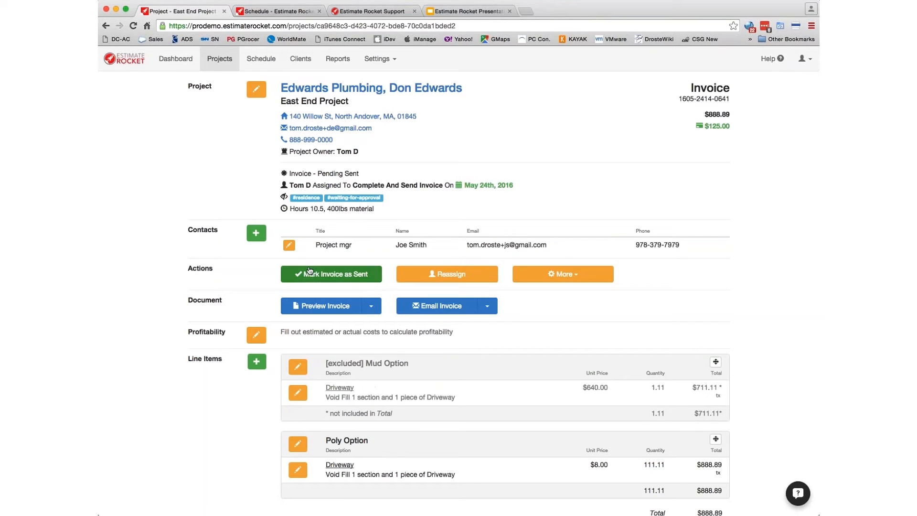
- Mark the invoice as sent and start its follow-up campaign
{"action": "key", "text": "super+Tab"}
{"action": "left_click", "coordinate": [536, 151]}
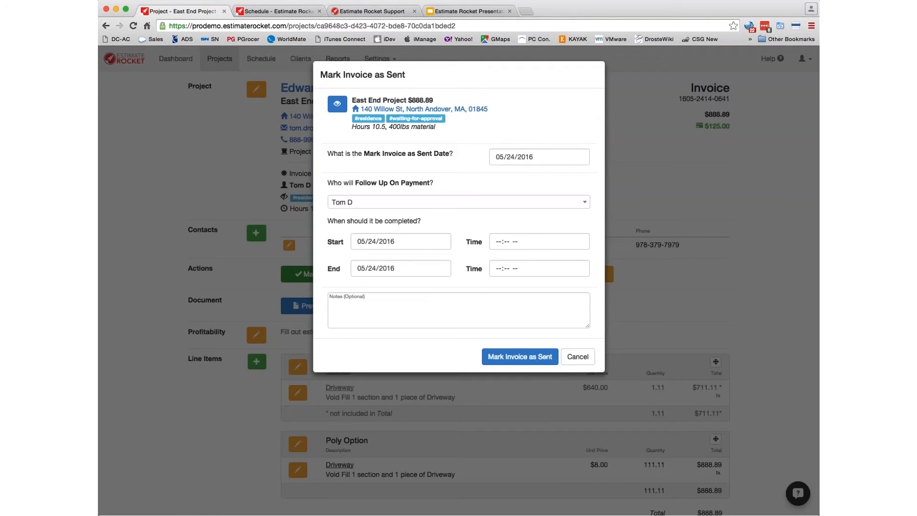
{"action": "left_click", "coordinate": [519, 357]}
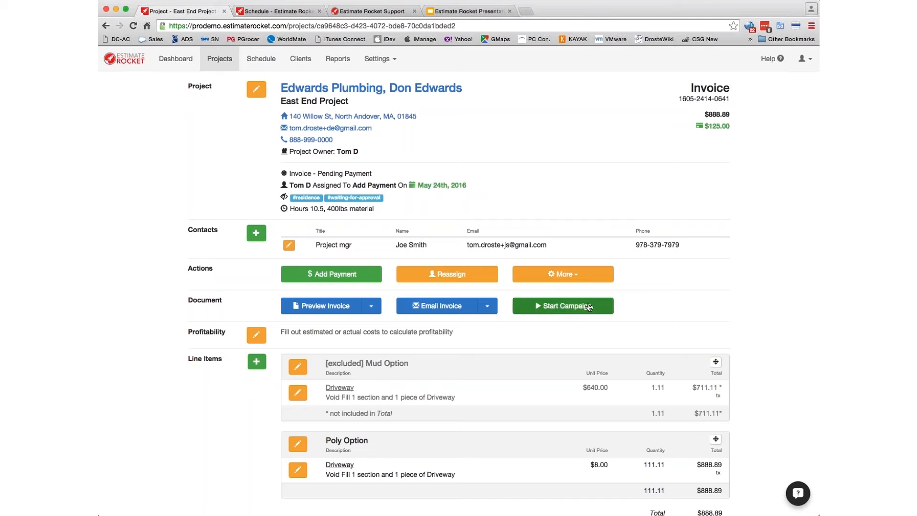
{"action": "left_click", "coordinate": [558, 308]}
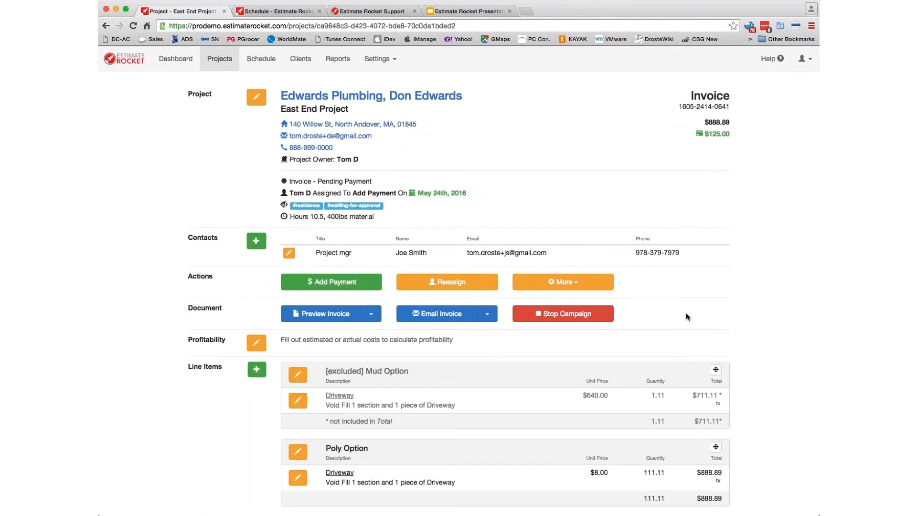
{"action": "scroll", "coordinate": [663, 319], "scroll_direction": "down", "scroll_amount": 9}
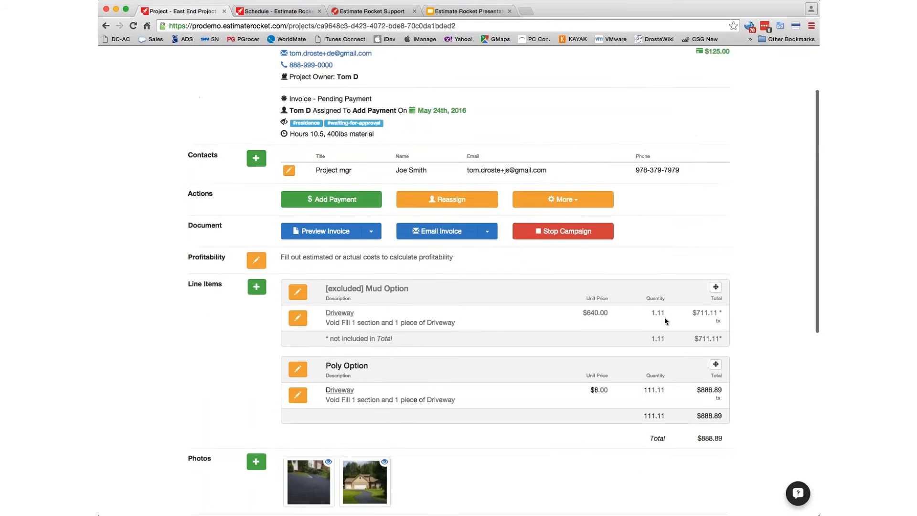
{"action": "scroll", "coordinate": [579, 393], "scroll_direction": "down", "scroll_amount": 1}
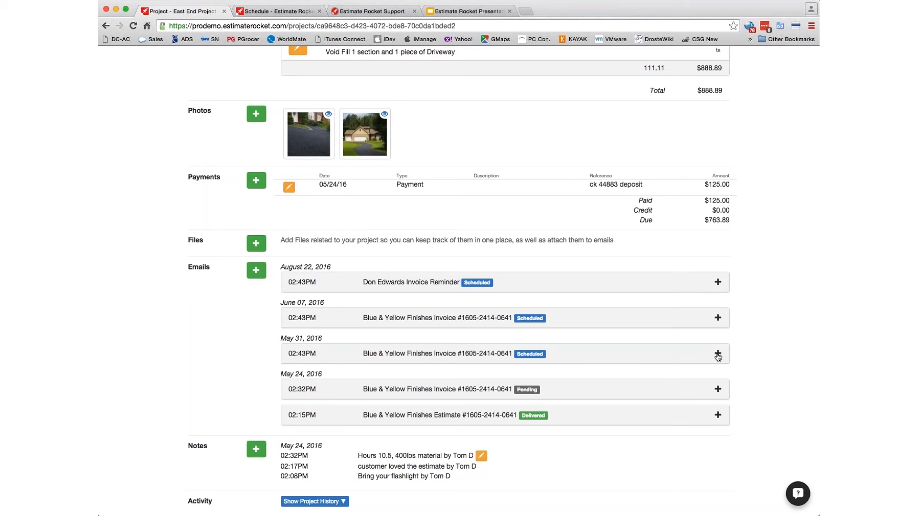
{"action": "scroll", "coordinate": [647, 355], "scroll_direction": "up", "scroll_amount": 10}
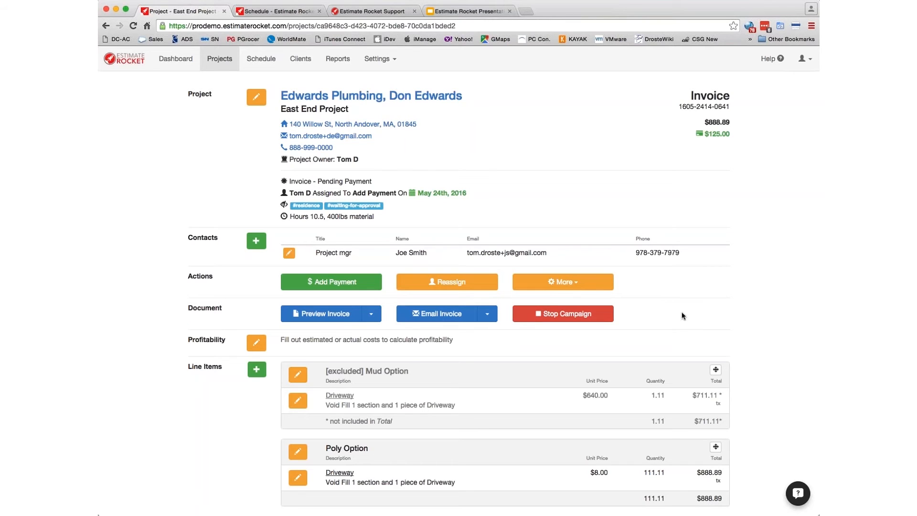
{"action": "scroll", "coordinate": [682, 315], "scroll_direction": "down", "scroll_amount": 10}
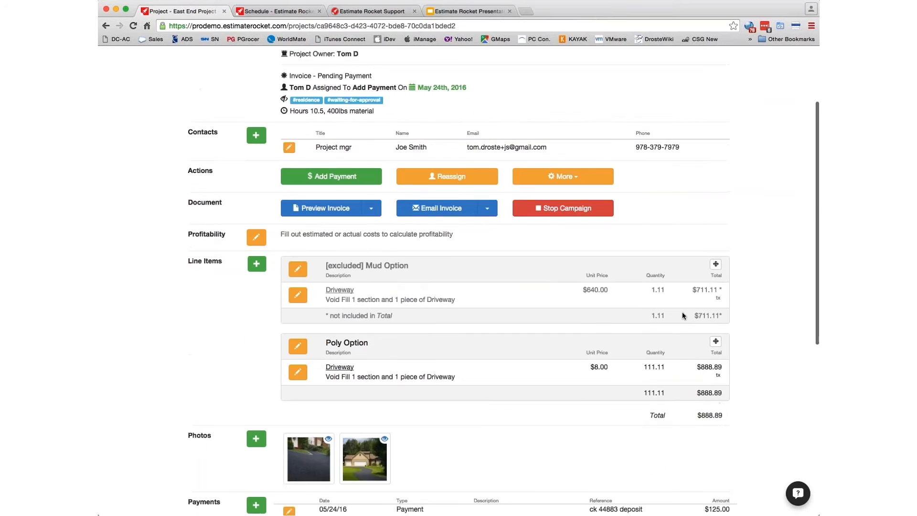
{"action": "scroll", "coordinate": [654, 320], "scroll_direction": "down", "scroll_amount": 2}
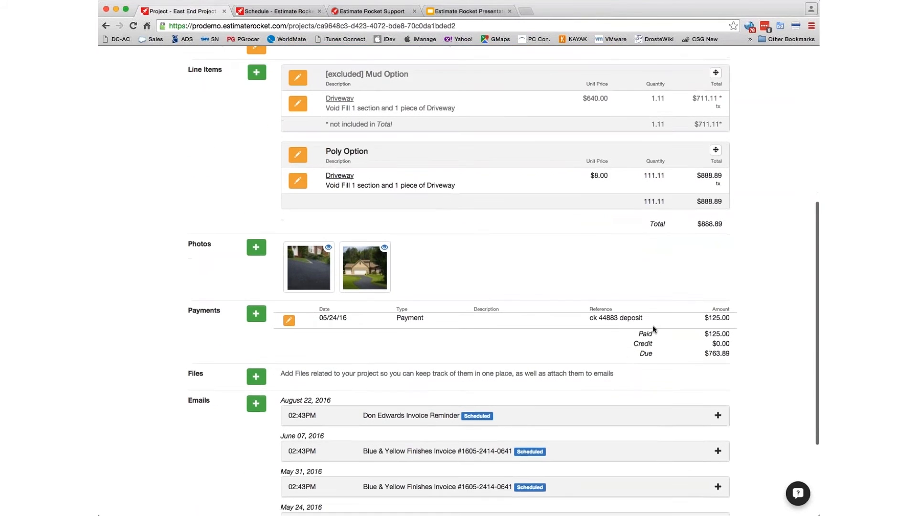
{"action": "scroll", "coordinate": [654, 322], "scroll_direction": "up", "scroll_amount": 4}
{"action": "scroll", "coordinate": [653, 329], "scroll_direction": "up", "scroll_amount": 8}
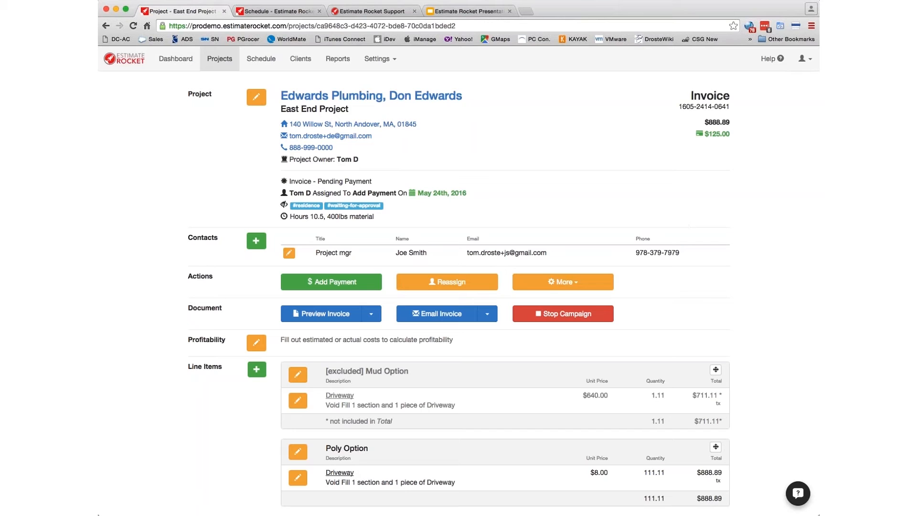
- Record the $763.89 check payment and verify $888.89 paid with $0.00 due
{"action": "left_click", "coordinate": [333, 282]}
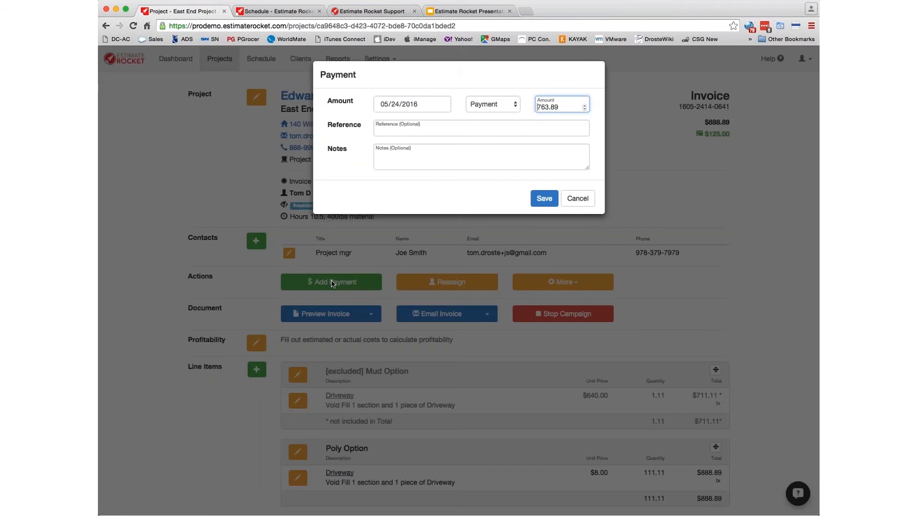
{"action": "left_click", "coordinate": [405, 130]}
{"action": "type", "text": "ch 388823"}
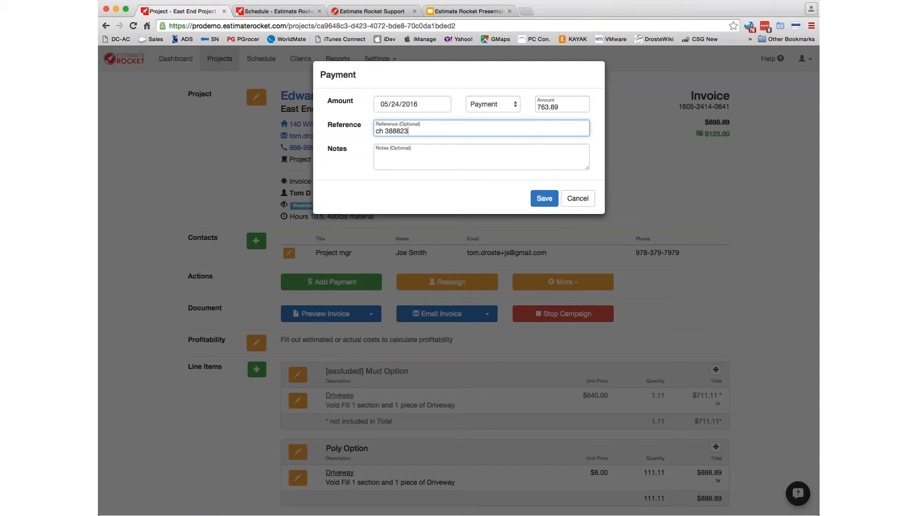
{"action": "left_click", "coordinate": [547, 199]}
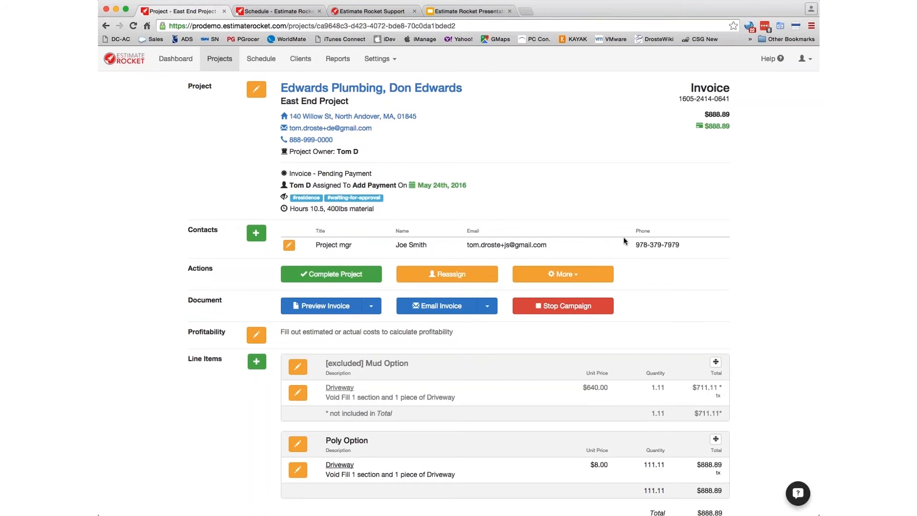
{"action": "scroll", "coordinate": [624, 236], "scroll_direction": "down", "scroll_amount": 5}
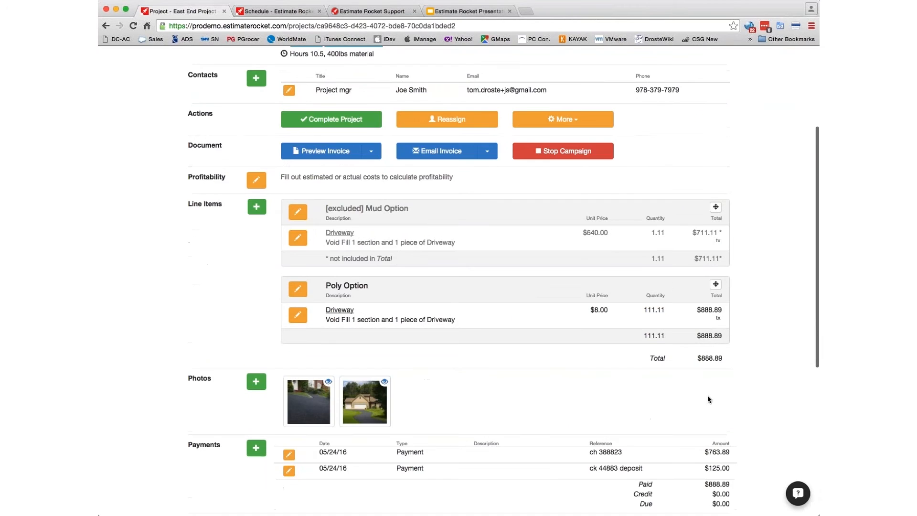
{"action": "scroll", "coordinate": [710, 428], "scroll_direction": "down", "scroll_amount": 3}
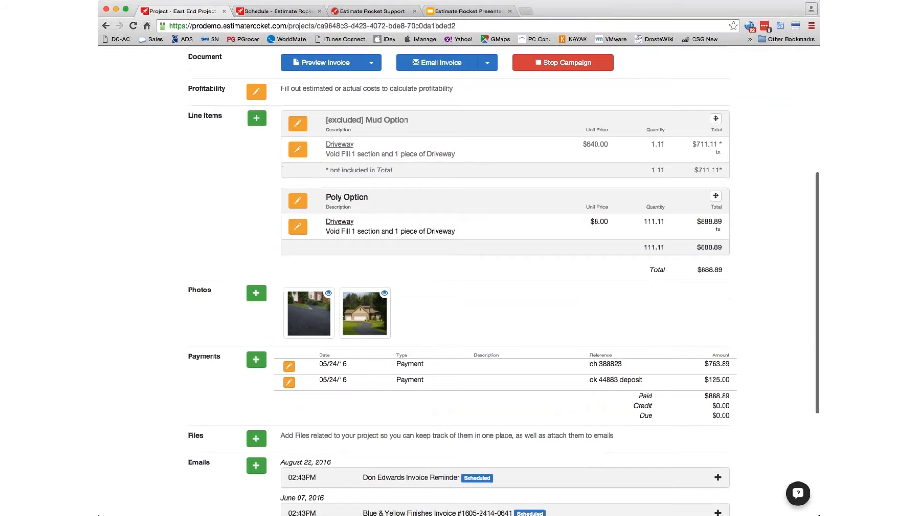
{"action": "scroll", "coordinate": [570, 366], "scroll_direction": "up", "scroll_amount": 5}
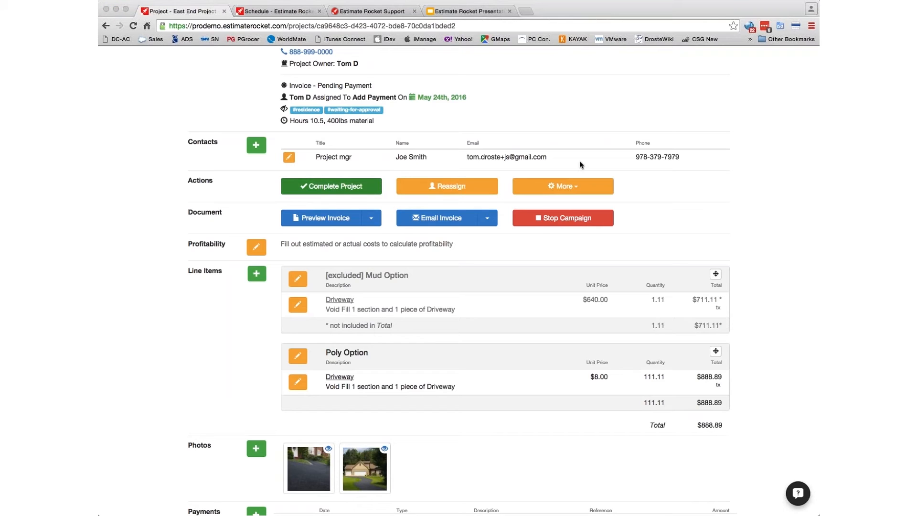
- Mark the East End Project as complete
{"action": "left_click", "coordinate": [547, 157]}
{"action": "key", "text": "super+r"}
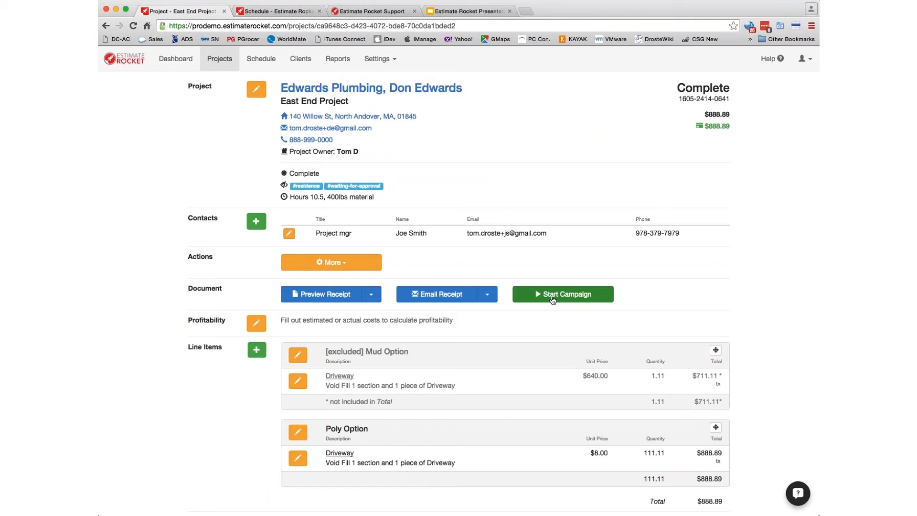
{"action": "scroll", "coordinate": [654, 289], "scroll_direction": "down", "scroll_amount": 3}
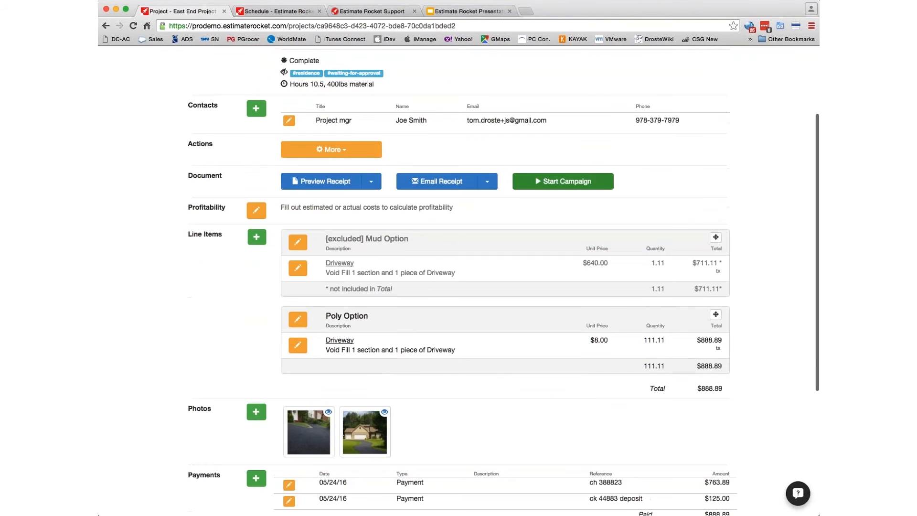
- Start the project's follow-up email campaign, review its scheduled emails, then view the May 2016 Reports
{"action": "left_click", "coordinate": [560, 187]}
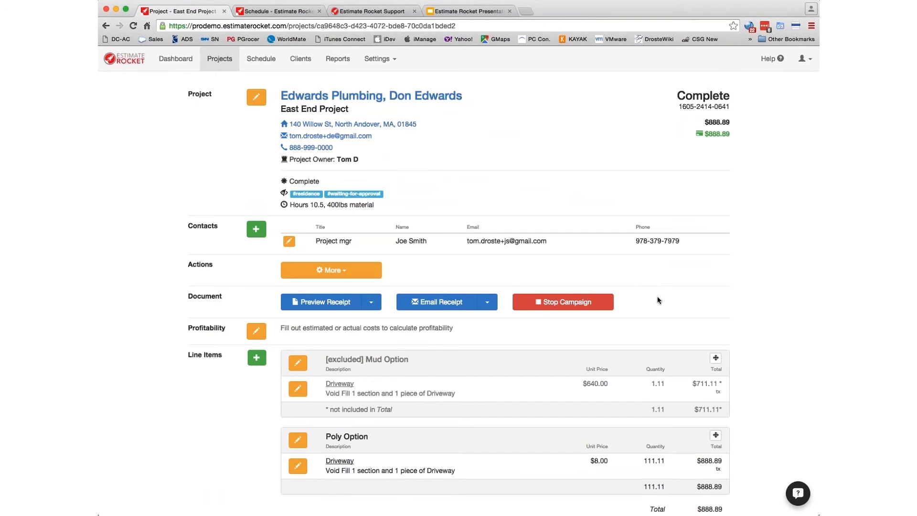
{"action": "scroll", "coordinate": [654, 293], "scroll_direction": "down", "scroll_amount": 4}
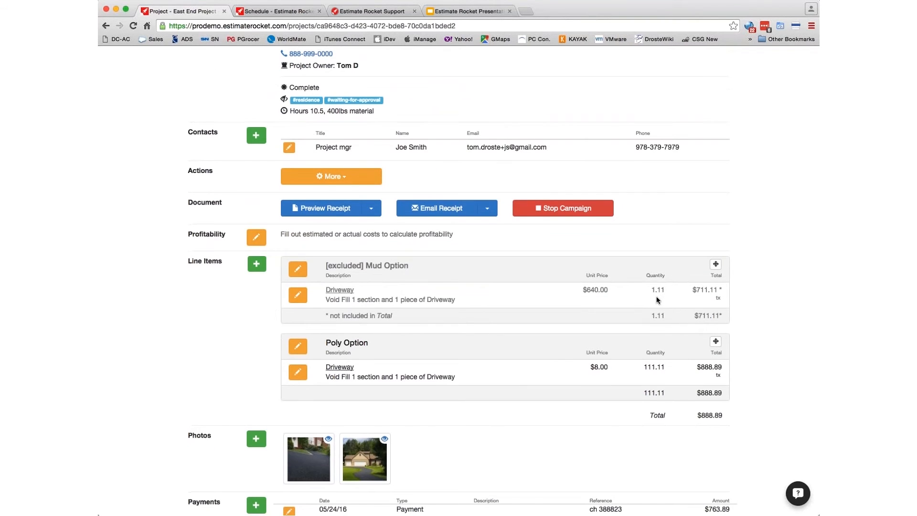
{"action": "scroll", "coordinate": [656, 300], "scroll_direction": "down", "scroll_amount": 3}
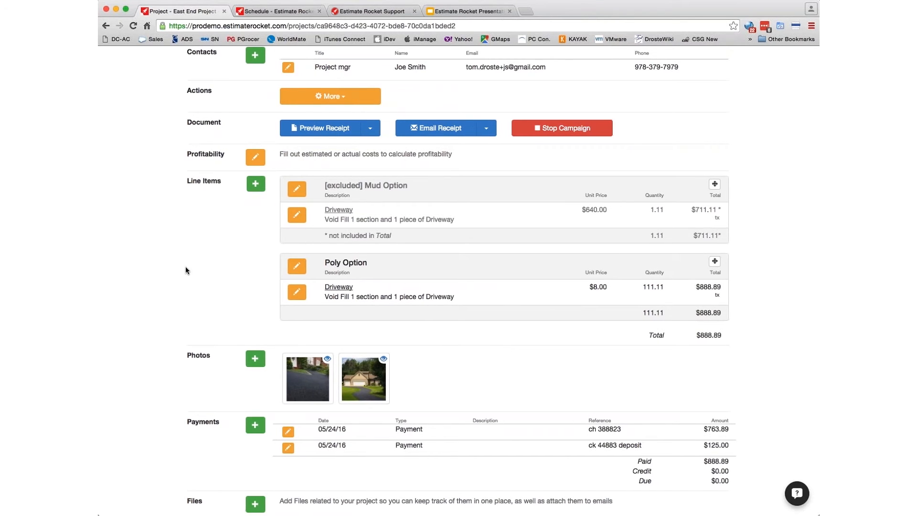
{"action": "scroll", "coordinate": [186, 271], "scroll_direction": "down", "scroll_amount": 5}
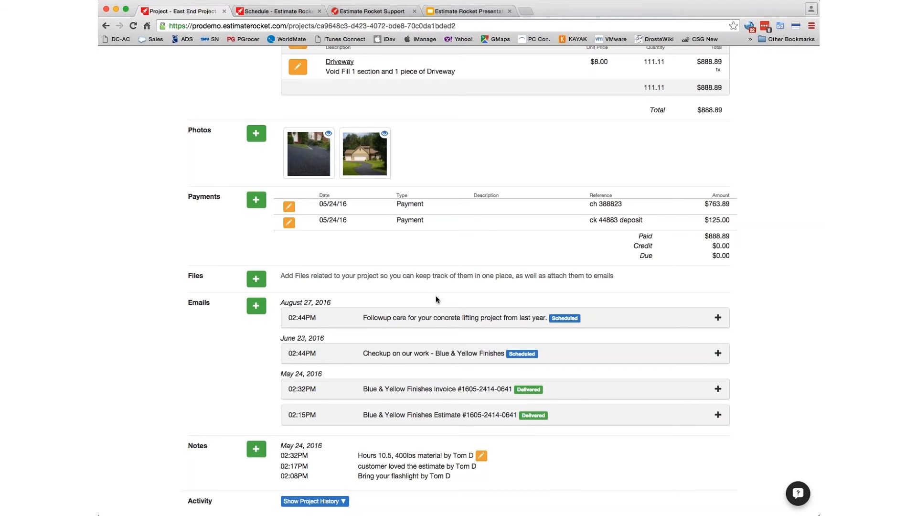
{"action": "scroll", "coordinate": [436, 299], "scroll_direction": "up", "scroll_amount": 6}
{"action": "scroll", "coordinate": [439, 299], "scroll_direction": "up", "scroll_amount": 3}
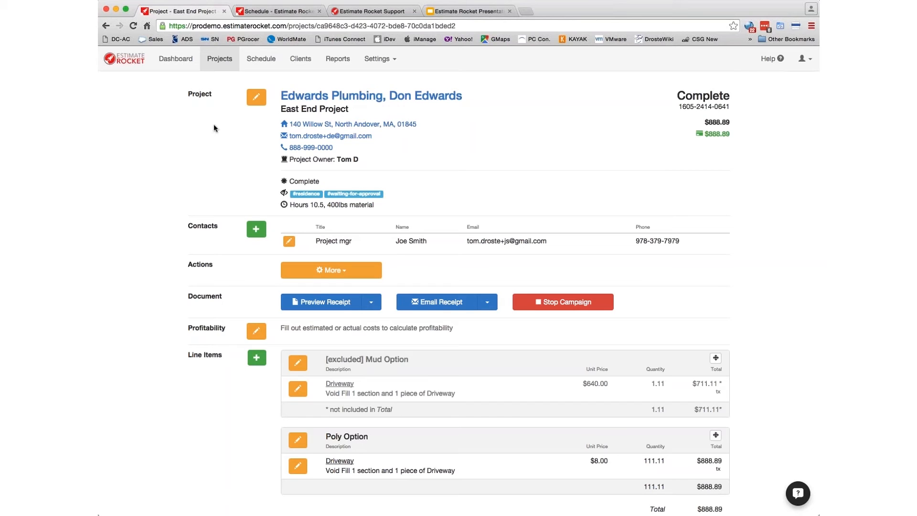
{"action": "left_click", "coordinate": [338, 58]}
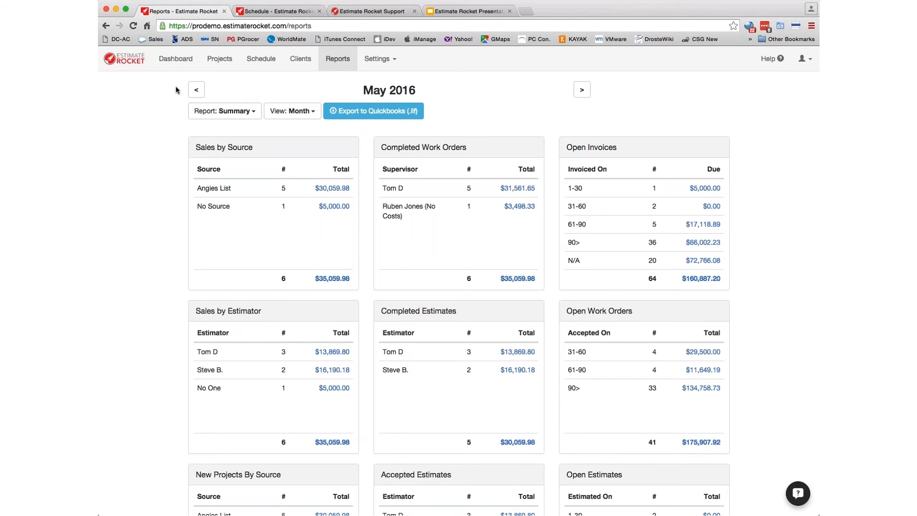
- Switch the Reports summary to the whole year 2016, showing $275,093.66 in sales
{"action": "left_click", "coordinate": [196, 91]}
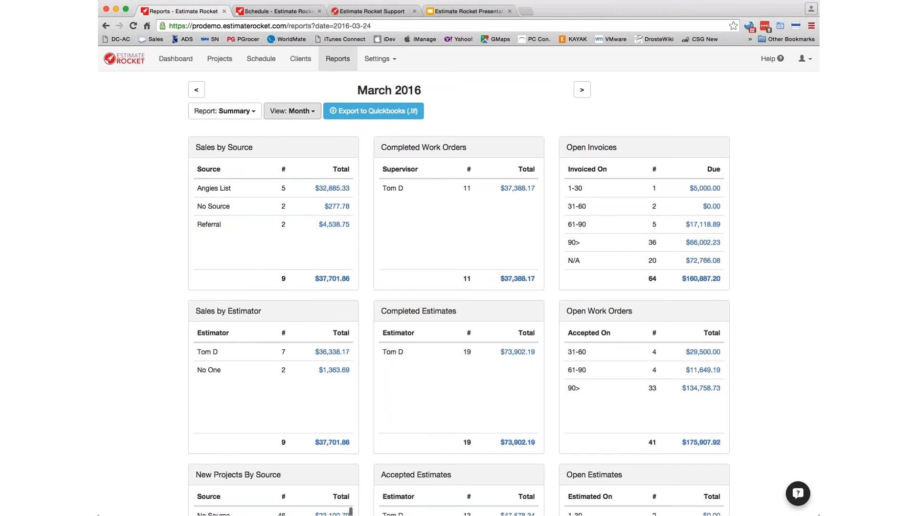
{"action": "left_click", "coordinate": [303, 113]}
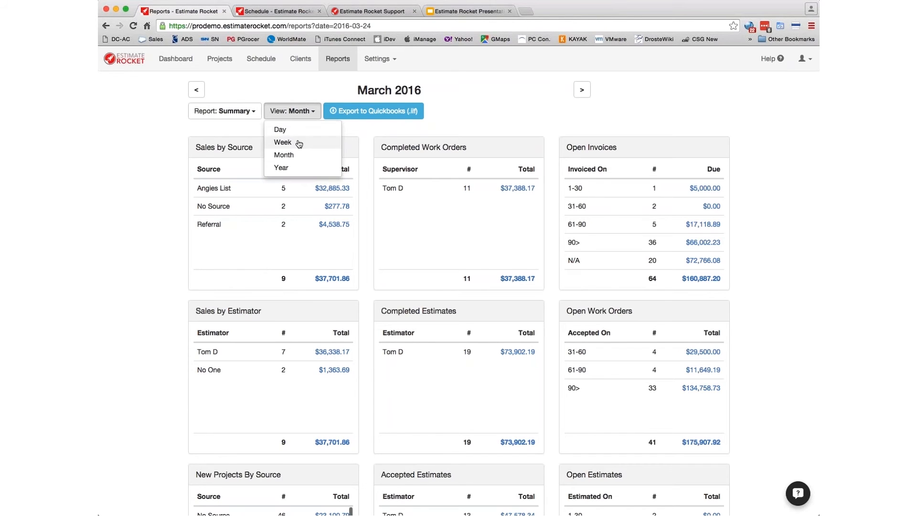
{"action": "left_click", "coordinate": [282, 170]}
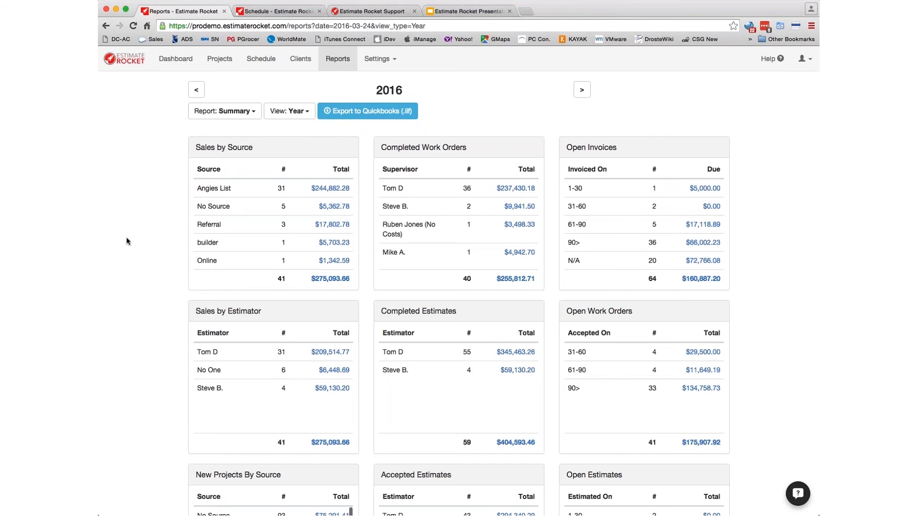
{"action": "scroll", "coordinate": [123, 238], "scroll_direction": "down", "scroll_amount": 1}
{"action": "scroll", "coordinate": [123, 234], "scroll_direction": "down", "scroll_amount": 2}
{"action": "scroll", "coordinate": [123, 234], "scroll_direction": "up", "scroll_amount": 3}
- List the 32 Angies List invoices for 2016, peek at the interior painting project, and return
{"action": "left_click", "coordinate": [337, 191]}
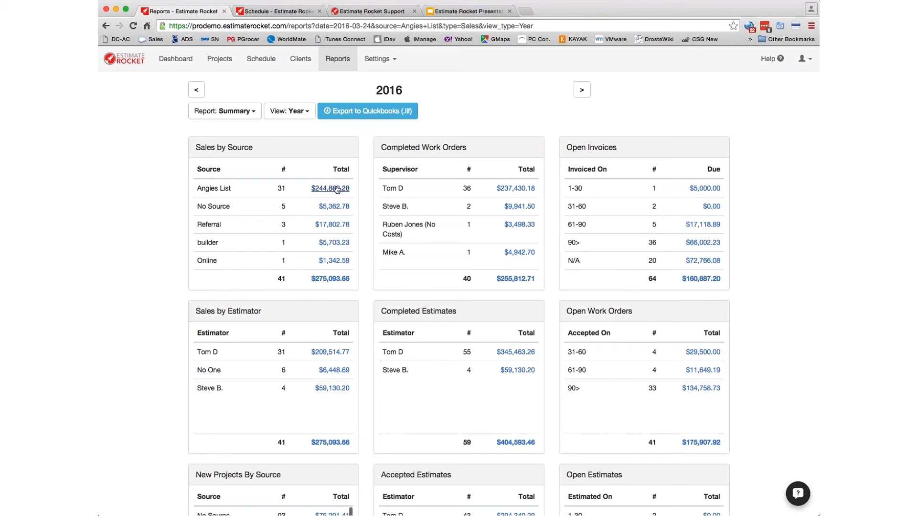
{"action": "scroll", "coordinate": [340, 313], "scroll_direction": "down", "scroll_amount": 5}
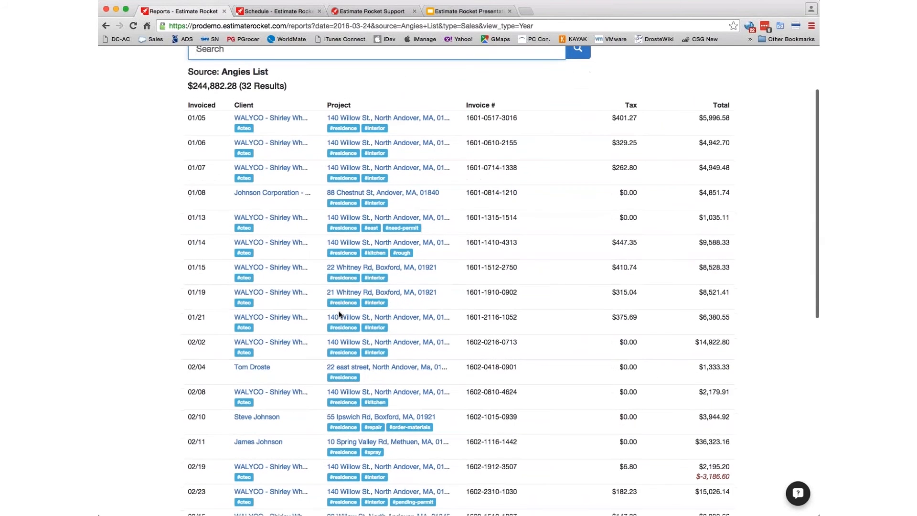
{"action": "scroll", "coordinate": [340, 314], "scroll_direction": "down", "scroll_amount": 7}
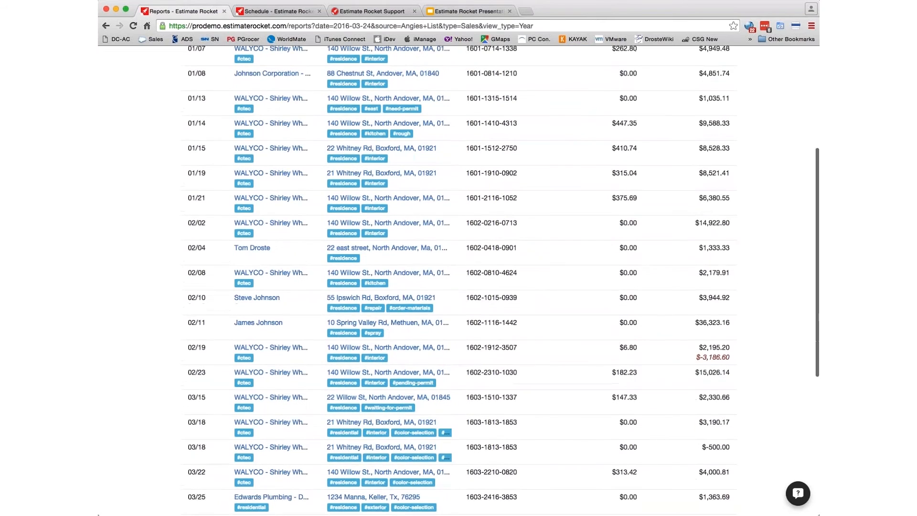
{"action": "scroll", "coordinate": [335, 315], "scroll_direction": "down", "scroll_amount": 1}
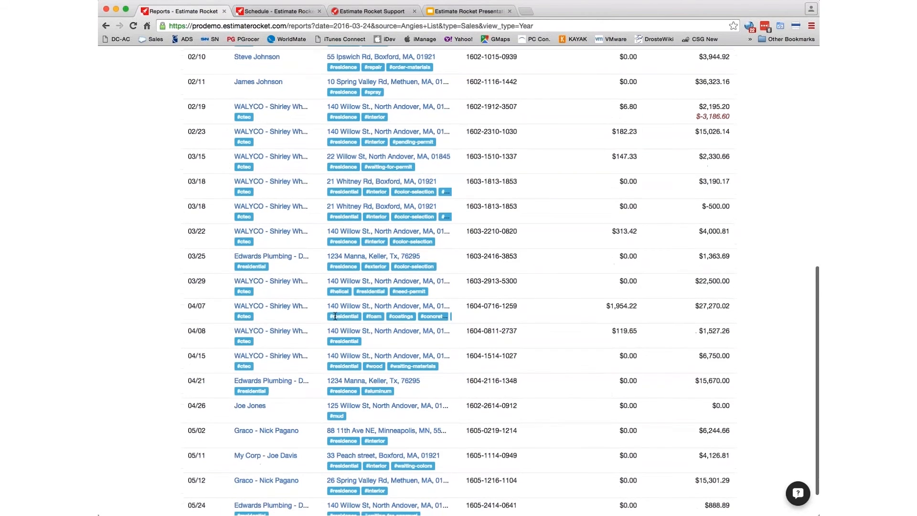
{"action": "scroll", "coordinate": [346, 345], "scroll_direction": "up", "scroll_amount": 13}
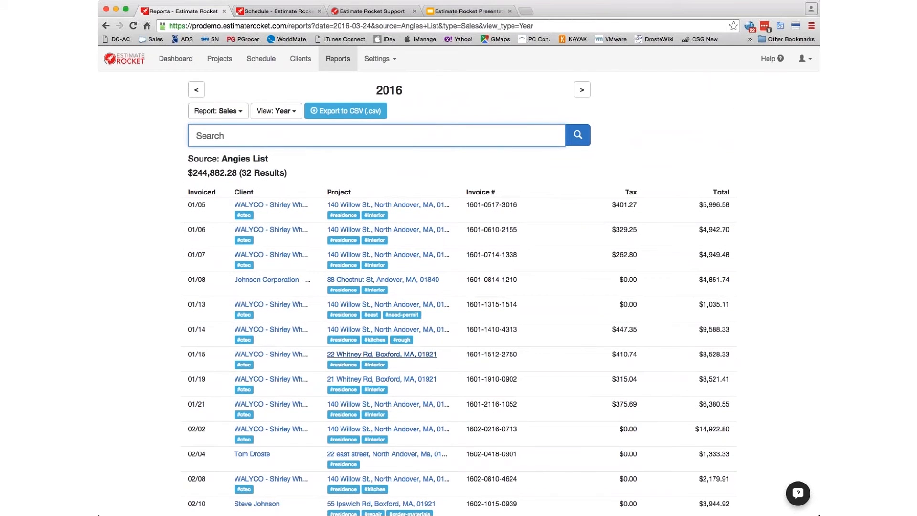
{"action": "left_click", "coordinate": [411, 356]}
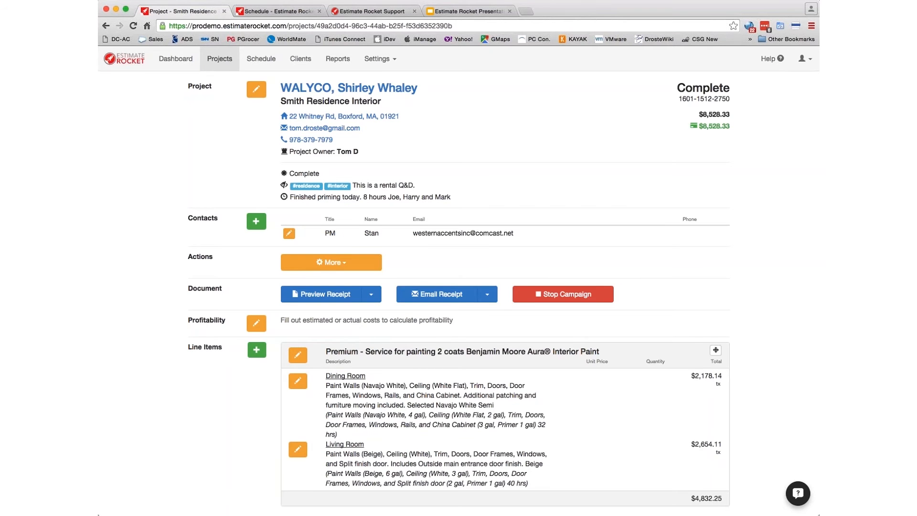
{"action": "scroll", "coordinate": [459, 287], "scroll_direction": "down", "scroll_amount": 10}
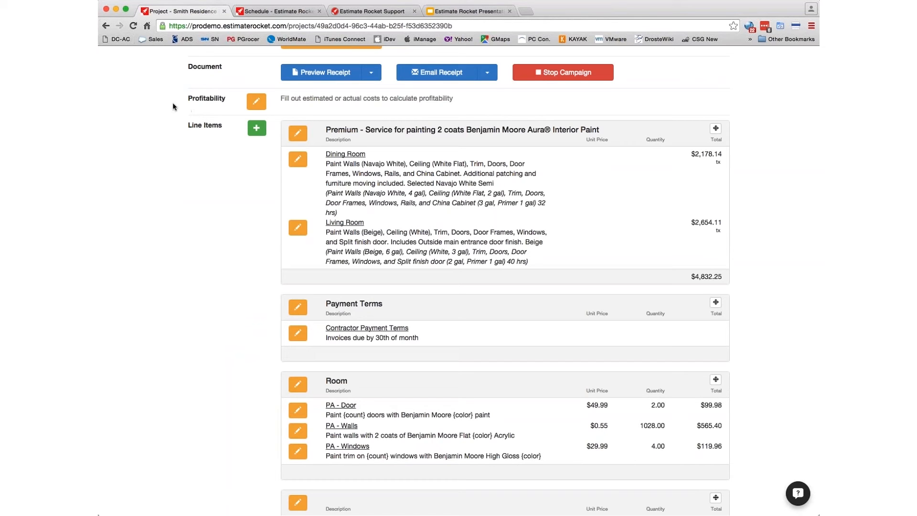
{"action": "left_click", "coordinate": [106, 26]}
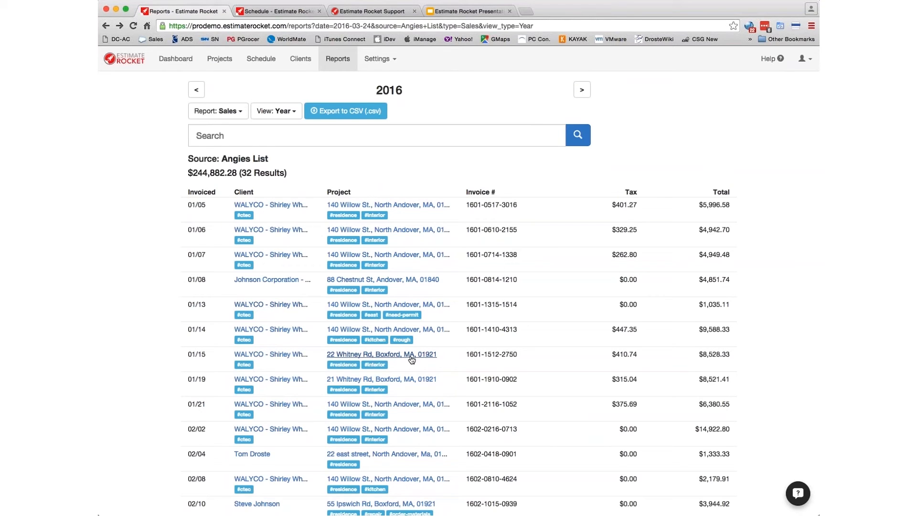
- Filter the Angies List sales by '#interior #color' to three invoices, then return to the summary
{"action": "left_click", "coordinate": [237, 131]}
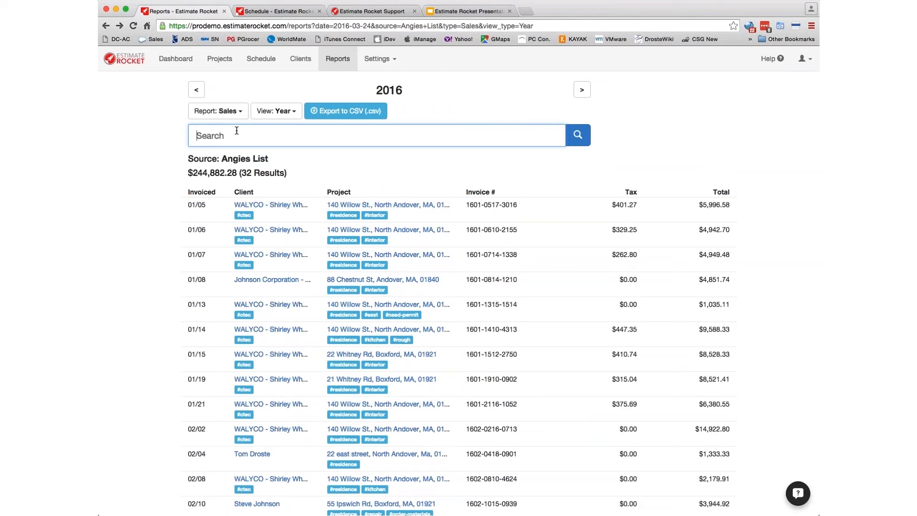
{"action": "type", "text": "#inter"}
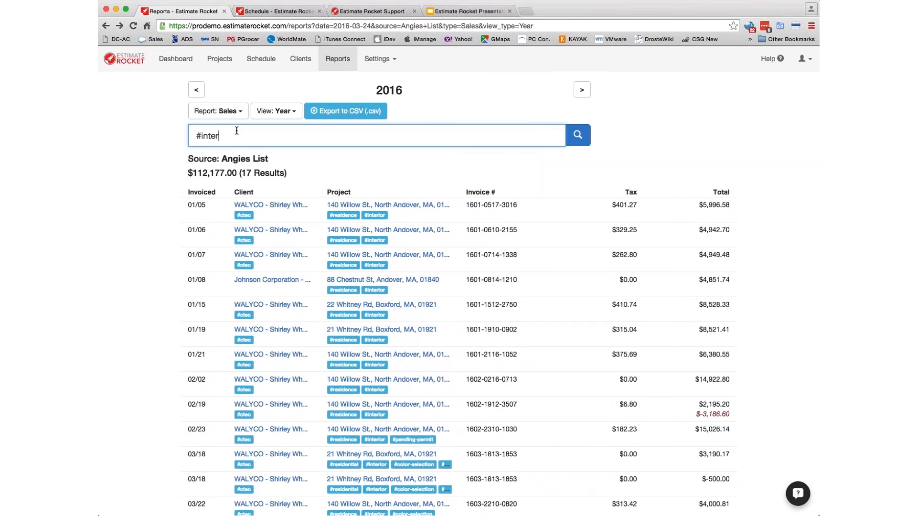
{"action": "type", "text": "ior"}
{"action": "type", "text": "#res"}
{"action": "type", "text": "i"}
{"action": "key", "text": "BackSpace"}
{"action": "key", "text": "BackSpace"}
{"action": "key", "text": "BackSpace"}
{"action": "key", "text": "BackSpace"}
{"action": "key", "text": "BackSpace"}
{"action": "type", "text": "#color"}
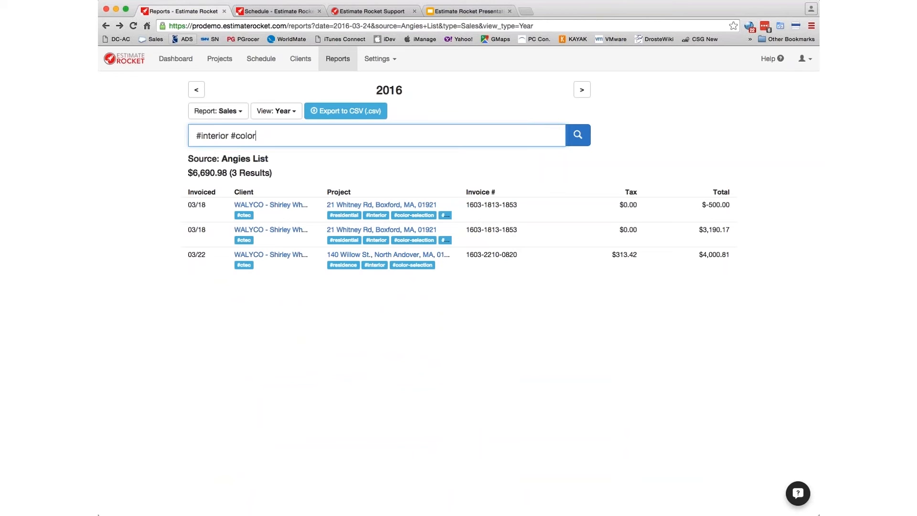
{"action": "left_click", "coordinate": [106, 26]}
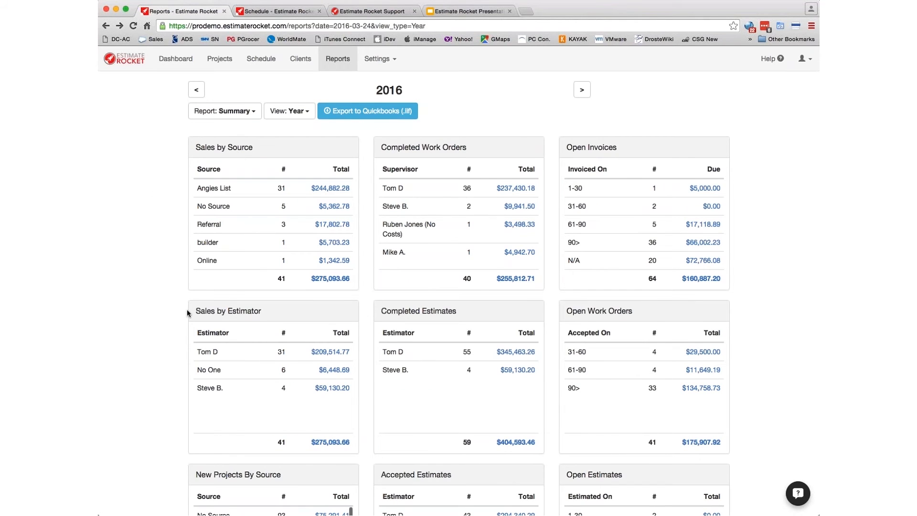
{"action": "scroll", "coordinate": [167, 330], "scroll_direction": "down", "scroll_amount": 3}
{"action": "scroll", "coordinate": [167, 329], "scroll_direction": "down", "scroll_amount": 1}
{"action": "scroll", "coordinate": [235, 264], "scroll_direction": "down", "scroll_amount": 4}
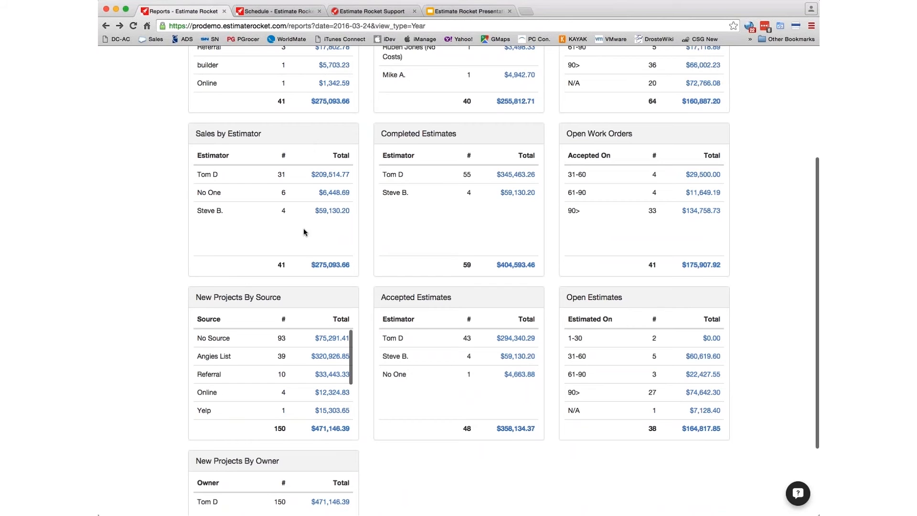
{"action": "scroll", "coordinate": [188, 347], "scroll_direction": "down", "scroll_amount": 5}
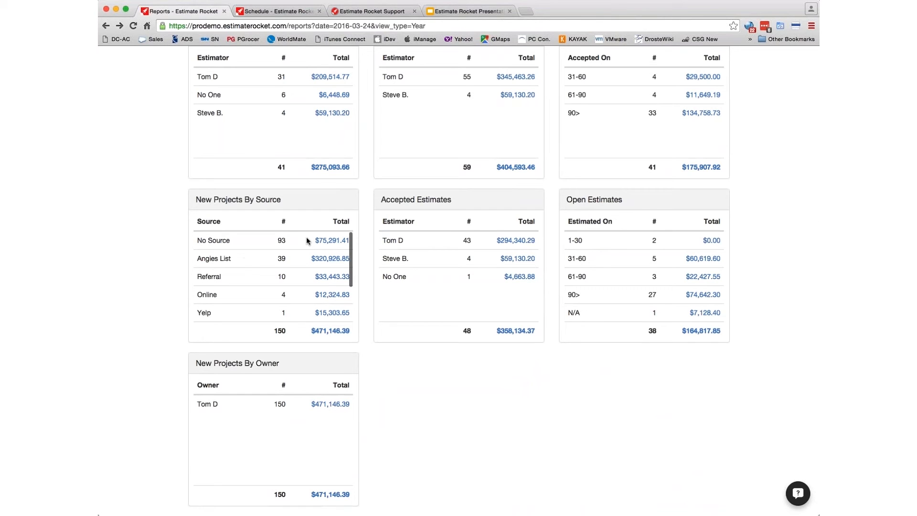
{"action": "scroll", "coordinate": [158, 250], "scroll_direction": "up", "scroll_amount": 5}
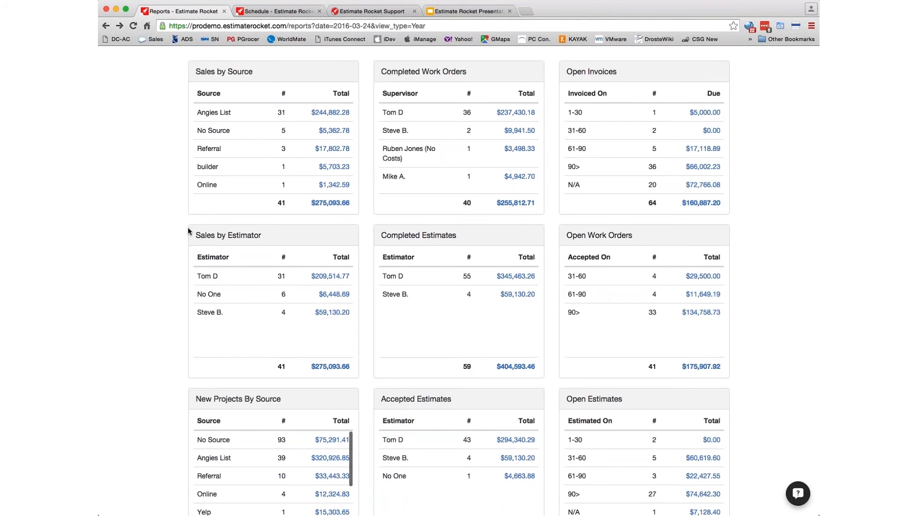
{"action": "scroll", "coordinate": [189, 231], "scroll_direction": "up", "scroll_amount": 3}
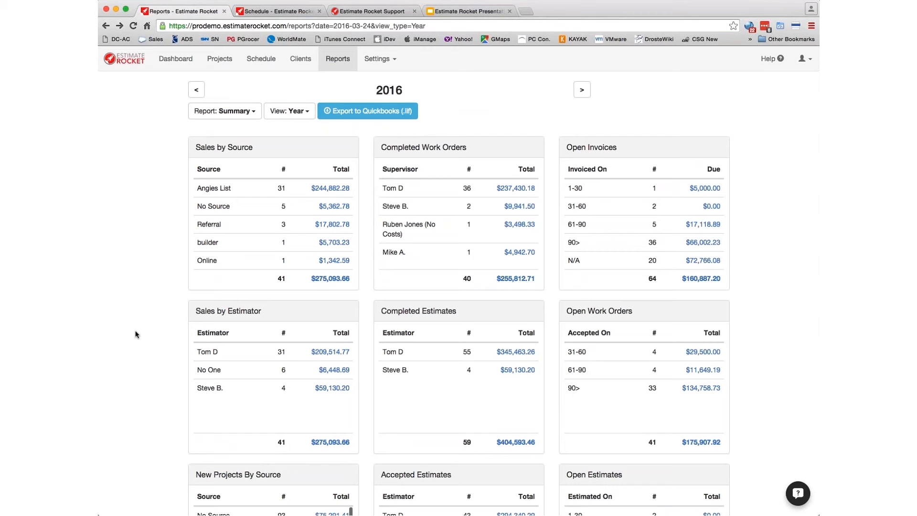
{"action": "scroll", "coordinate": [136, 334], "scroll_direction": "down", "scroll_amount": 3}
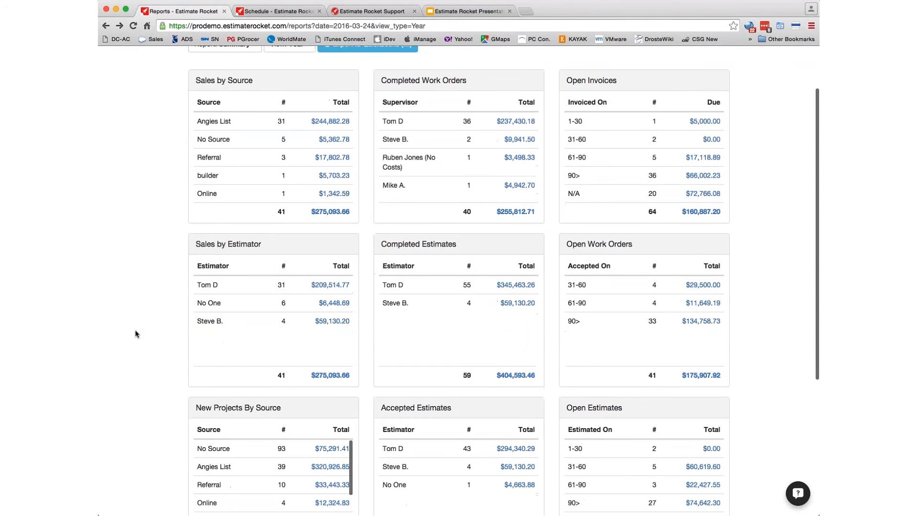
{"action": "scroll", "coordinate": [136, 333], "scroll_direction": "down", "scroll_amount": 7}
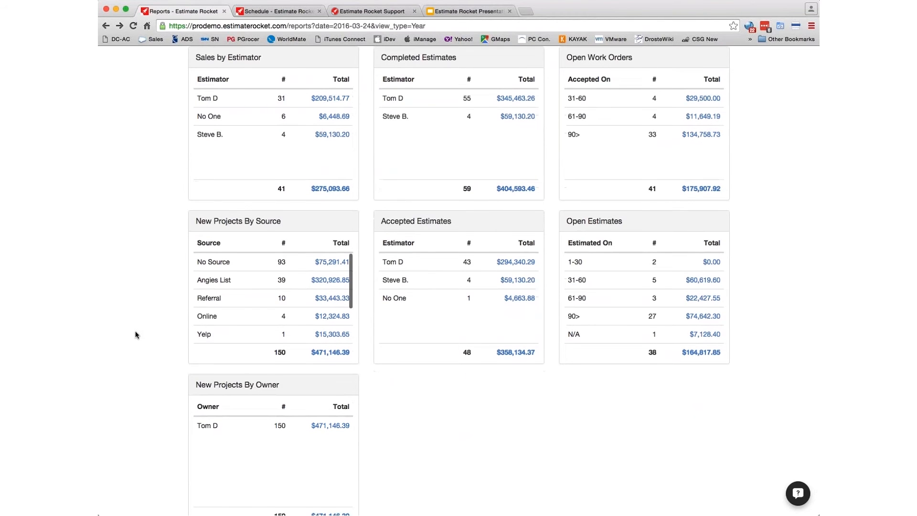
{"action": "scroll", "coordinate": [136, 334], "scroll_direction": "down", "scroll_amount": 1}
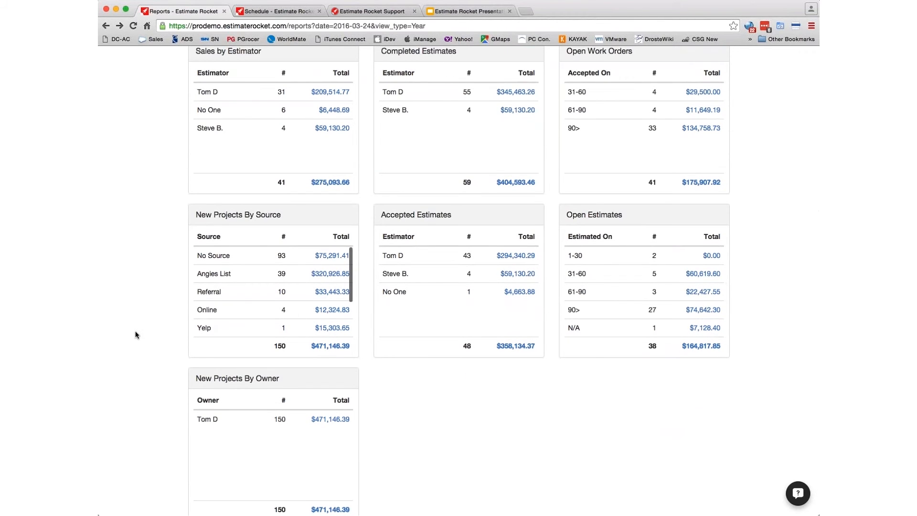
{"action": "scroll", "coordinate": [133, 334], "scroll_direction": "down", "scroll_amount": 3}
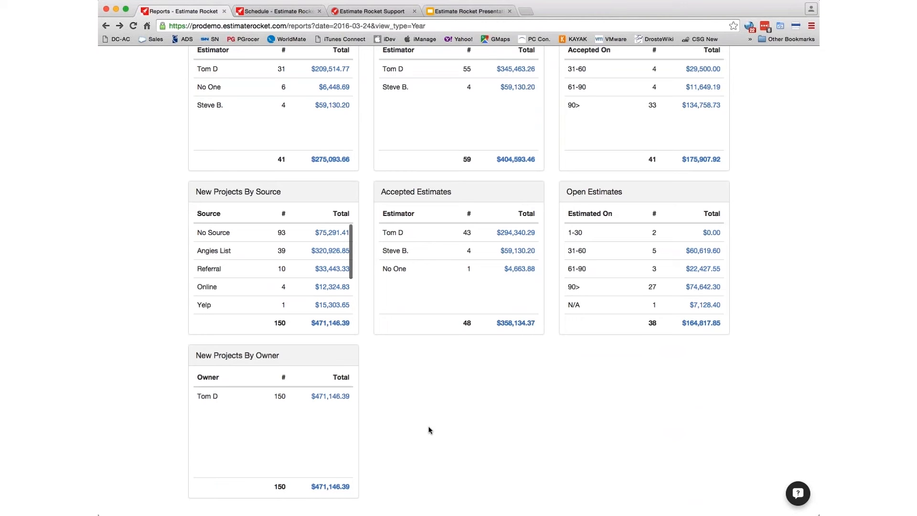
{"action": "scroll", "coordinate": [437, 435], "scroll_direction": "up", "scroll_amount": 1}
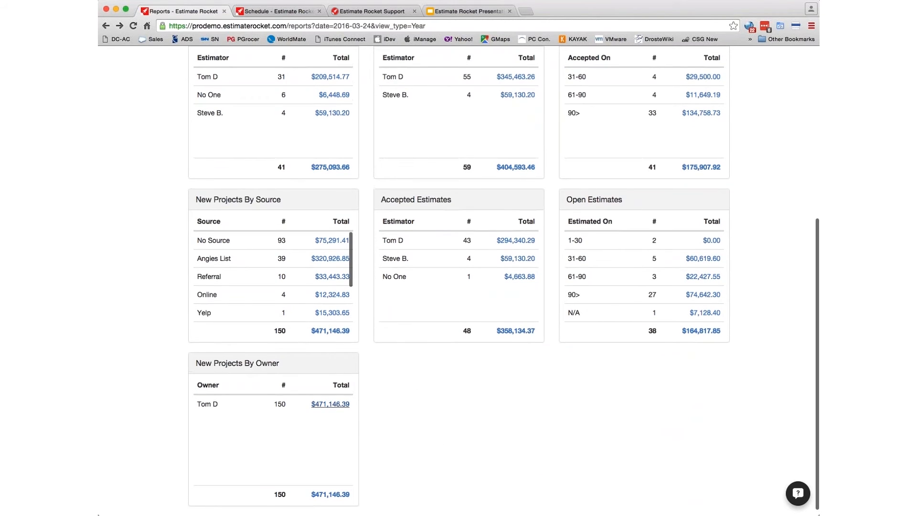
{"action": "left_click", "coordinate": [335, 405]}
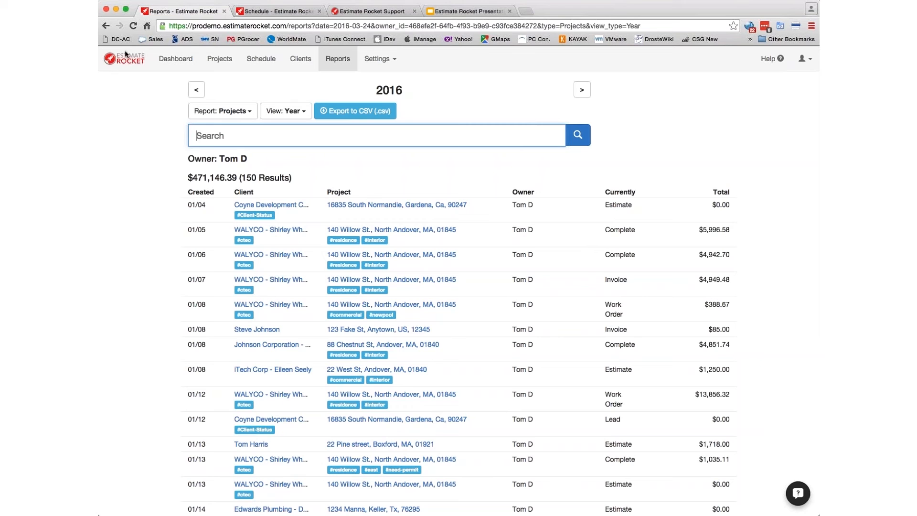
{"action": "left_click", "coordinate": [101, 25]}
{"action": "scroll", "coordinate": [483, 420], "scroll_direction": "up", "scroll_amount": 5}
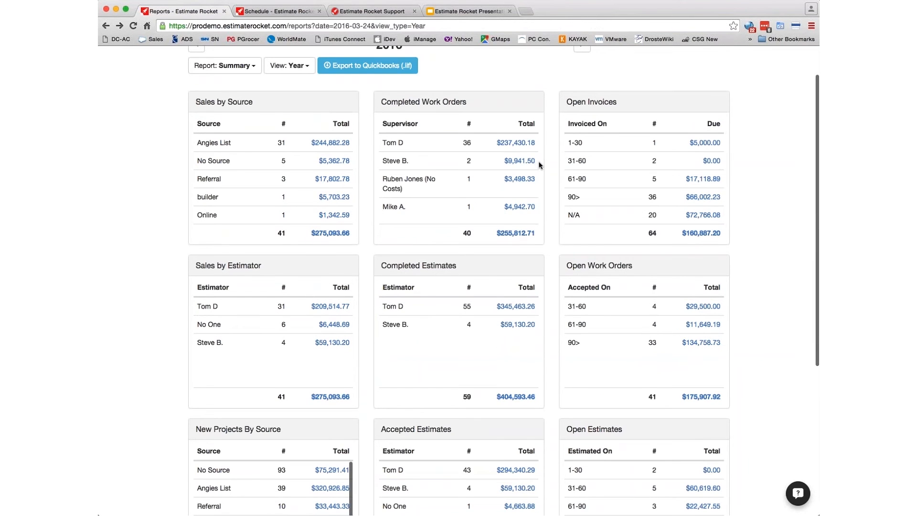
{"action": "scroll", "coordinate": [538, 165], "scroll_direction": "up", "scroll_amount": 2}
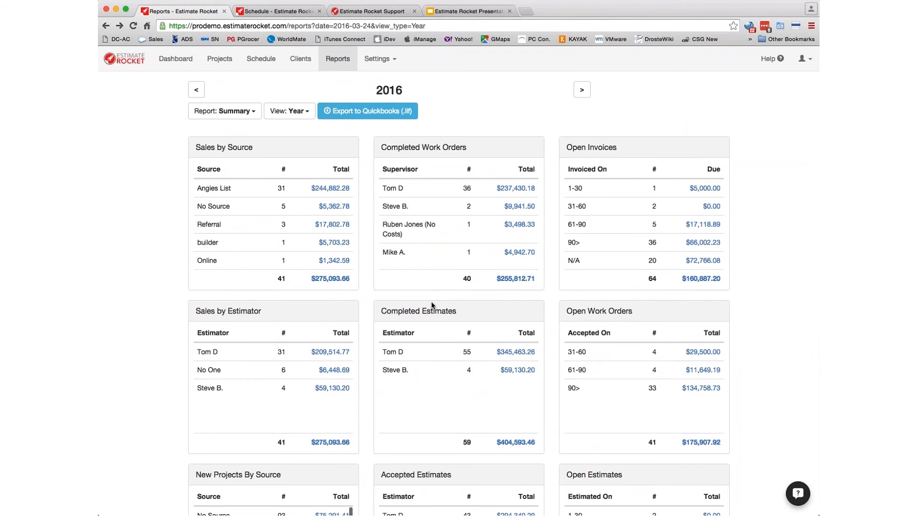
- Review the 2016 summary panels, including 41 open work orders, then expand the Report type dropdown
{"action": "scroll", "coordinate": [432, 305], "scroll_direction": "down", "scroll_amount": 3}
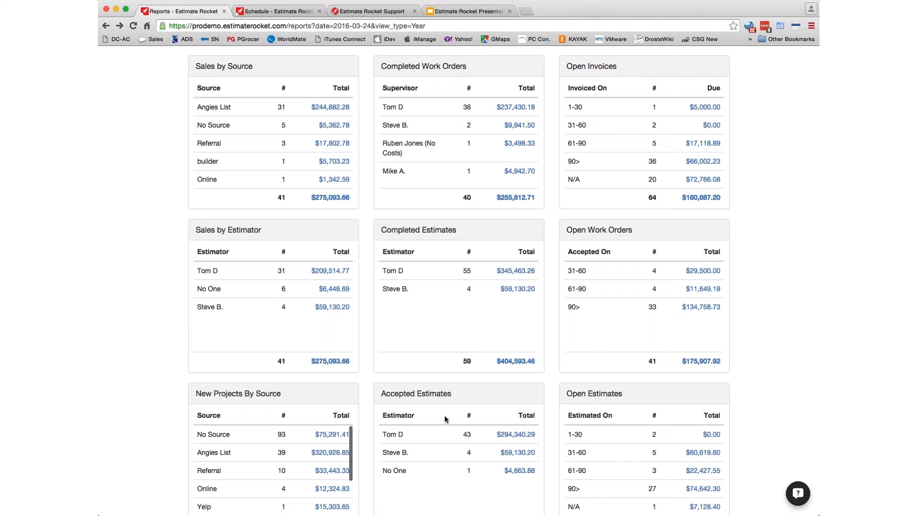
{"action": "scroll", "coordinate": [458, 404], "scroll_direction": "down", "scroll_amount": 3}
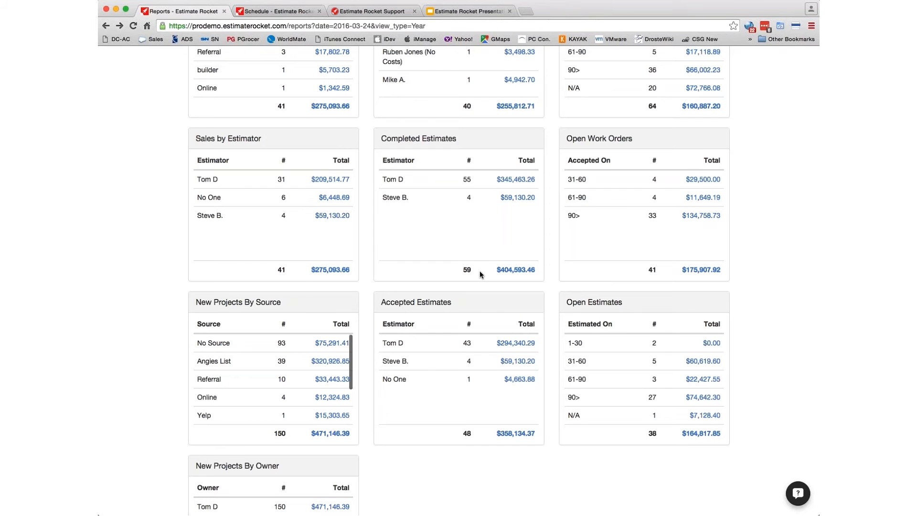
{"action": "scroll", "coordinate": [480, 271], "scroll_direction": "up", "scroll_amount": 3}
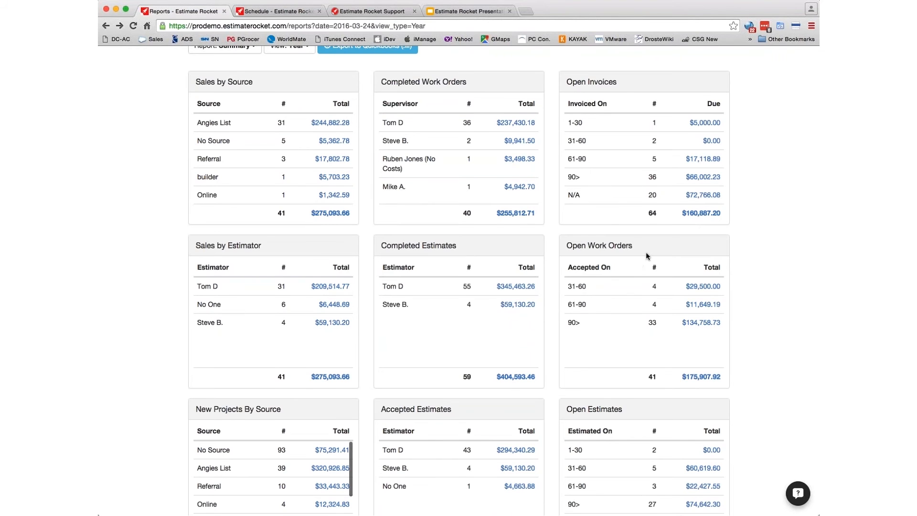
{"action": "scroll", "coordinate": [647, 257], "scroll_direction": "down", "scroll_amount": 3}
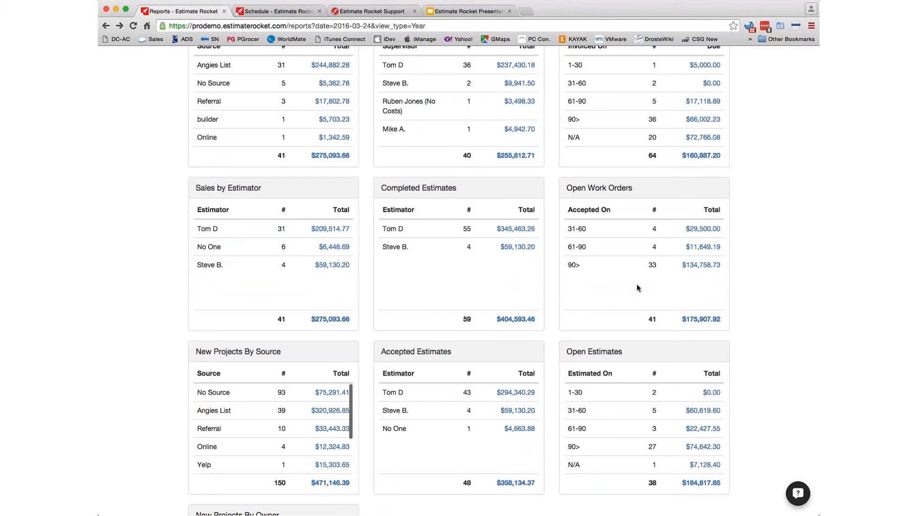
{"action": "scroll", "coordinate": [637, 285], "scroll_direction": "down", "scroll_amount": 5}
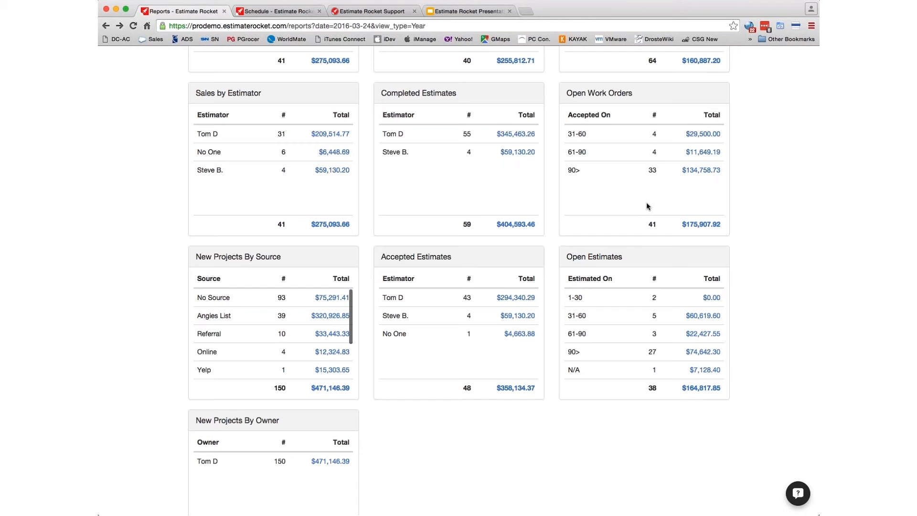
{"action": "scroll", "coordinate": [550, 289], "scroll_direction": "up", "scroll_amount": 5}
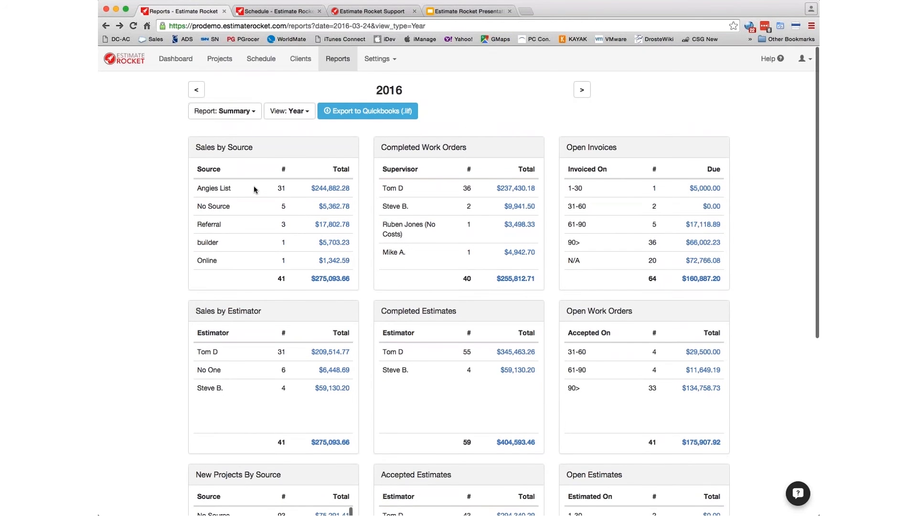
{"action": "left_click", "coordinate": [242, 112]}
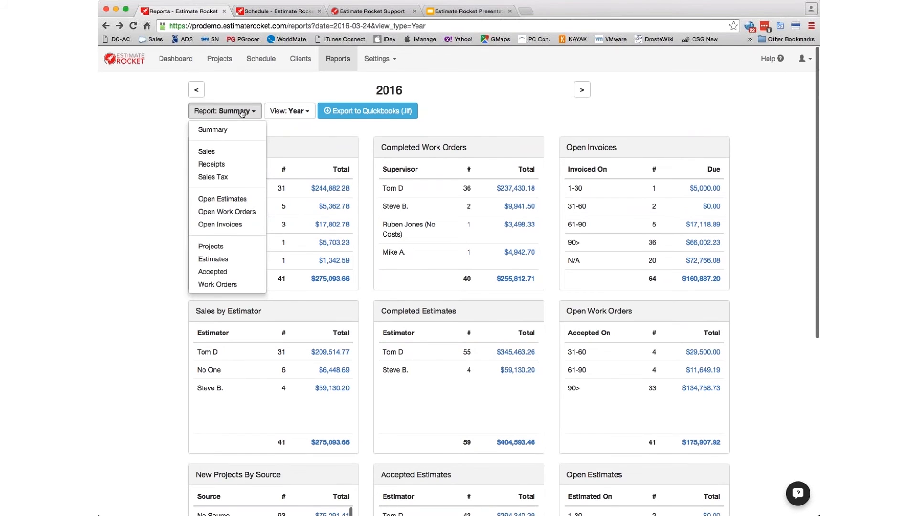
- Switch the report from Sales to Receipts and scroll through the 71 payments totalling $281,214.99
{"action": "left_click", "coordinate": [211, 152]}
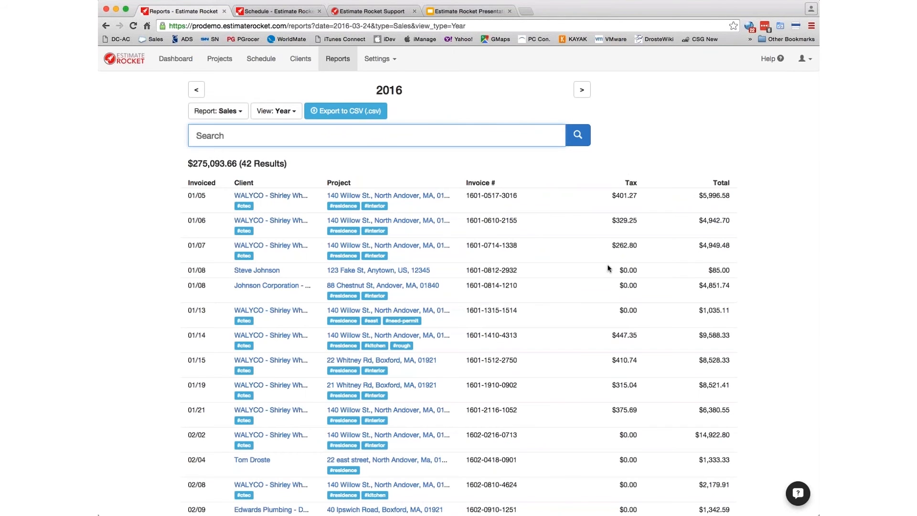
{"action": "left_click", "coordinate": [229, 112]}
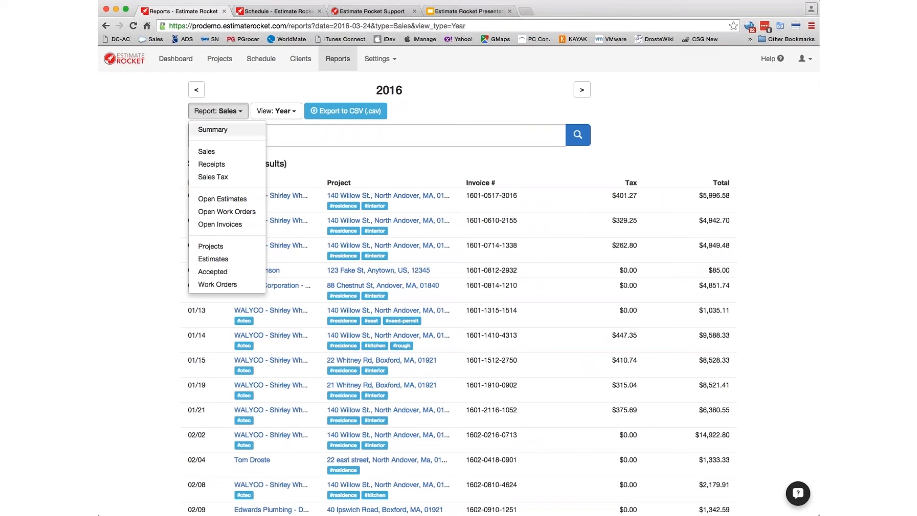
{"action": "left_click", "coordinate": [216, 165]}
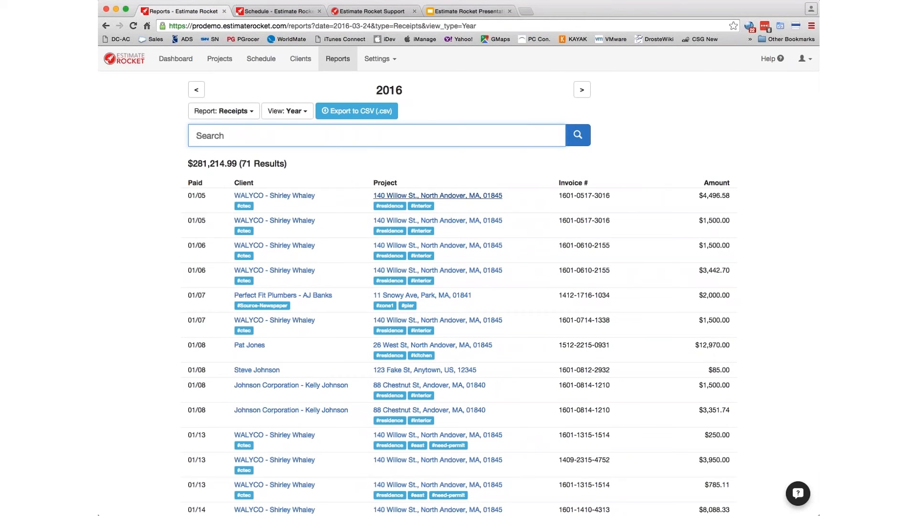
{"action": "scroll", "coordinate": [522, 197], "scroll_direction": "down", "scroll_amount": 3}
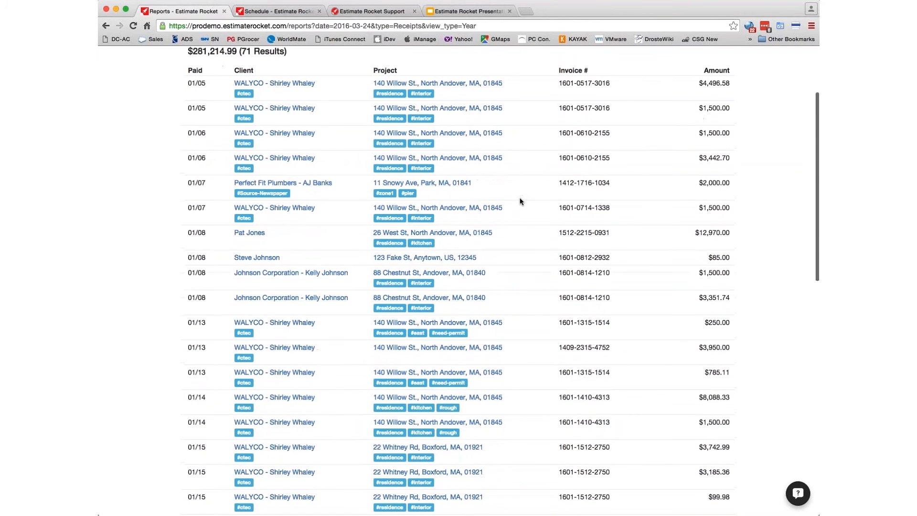
{"action": "scroll", "coordinate": [520, 201], "scroll_direction": "up", "scroll_amount": 3}
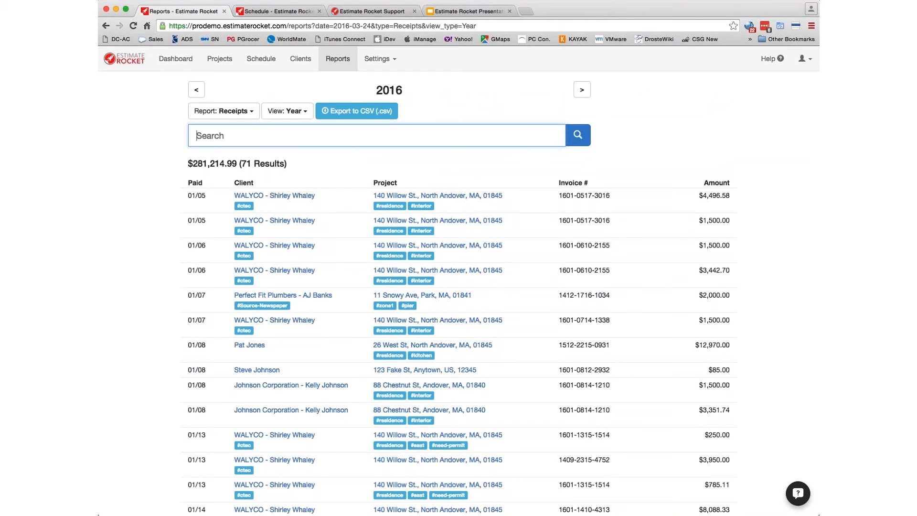
{"action": "left_click", "coordinate": [239, 114]}
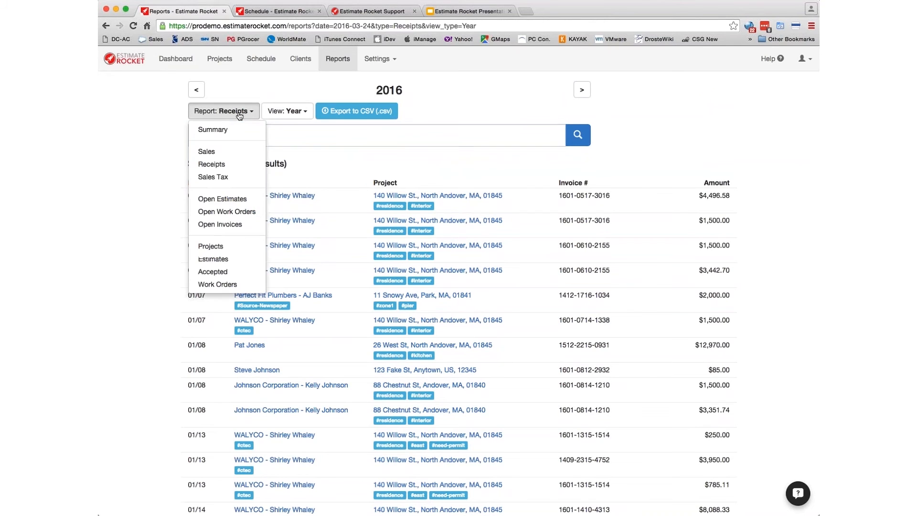
- Show the Sales Tax report: $268,874.21 total sales, $159,973.47 taxable and $6,719.45 tax
{"action": "left_click", "coordinate": [218, 179]}
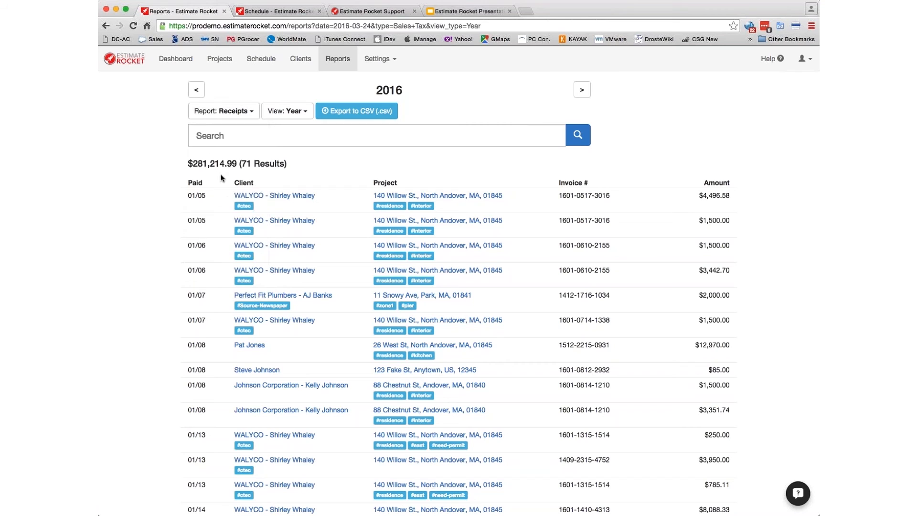
{"action": "left_click", "coordinate": [236, 113]}
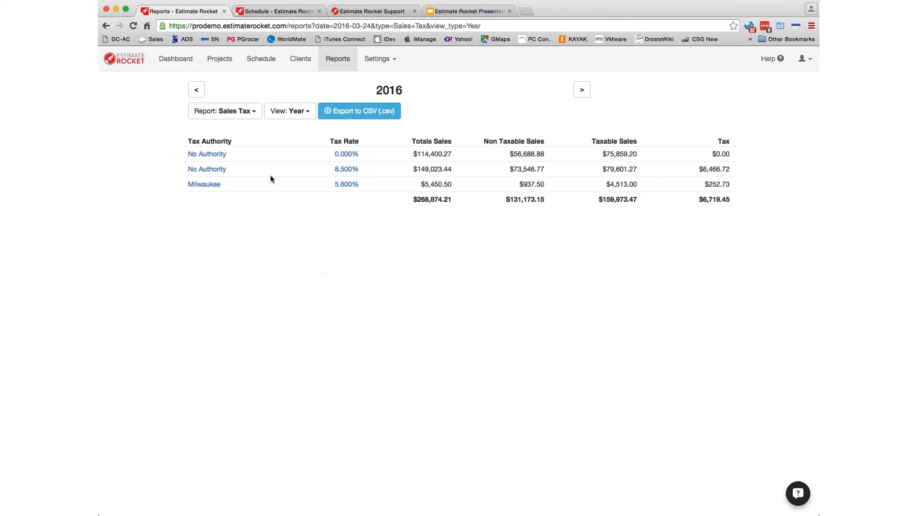
{"action": "left_click", "coordinate": [236, 112]}
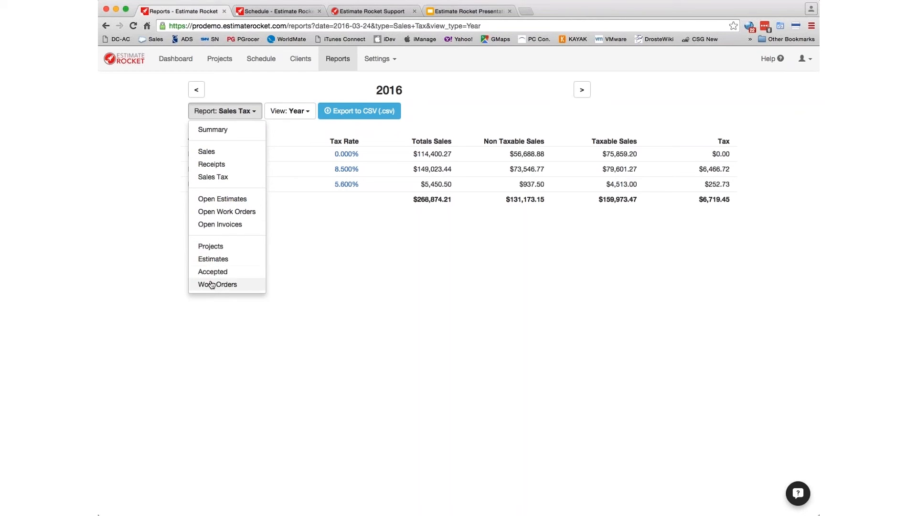
- Glance at the 2016 Estimates report, then go to the Projects list of 350 active projects
{"action": "left_click", "coordinate": [211, 260]}
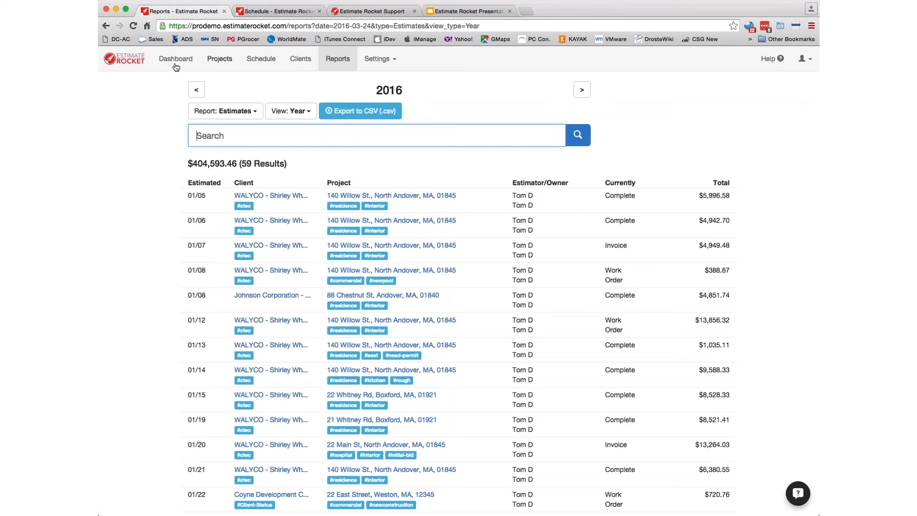
{"action": "left_click", "coordinate": [223, 61]}
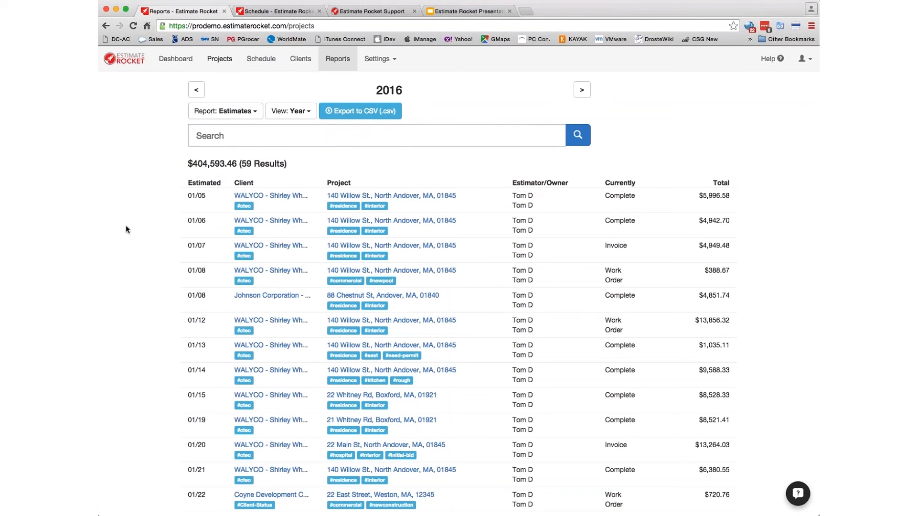
{"action": "left_click", "coordinate": [379, 60]}
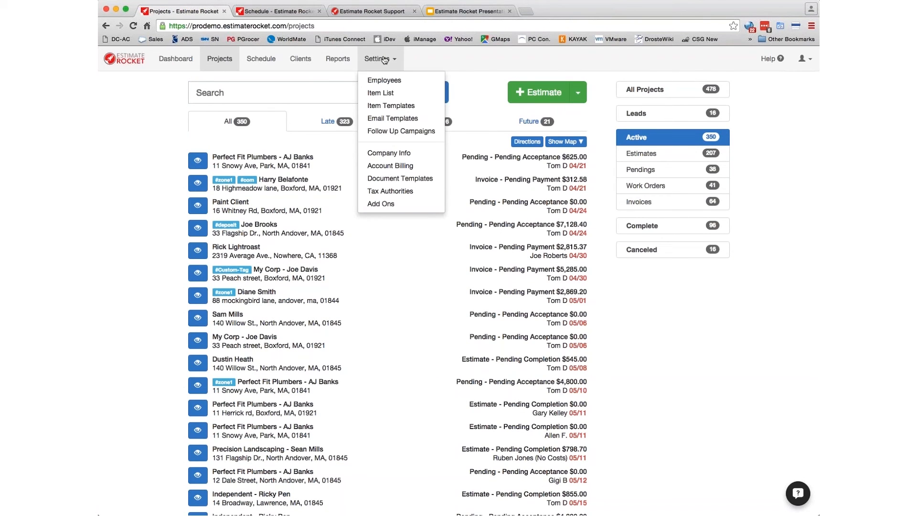
- On the Employees page, review the second employee's permissions and close the record without saving
{"action": "left_click", "coordinate": [385, 80]}
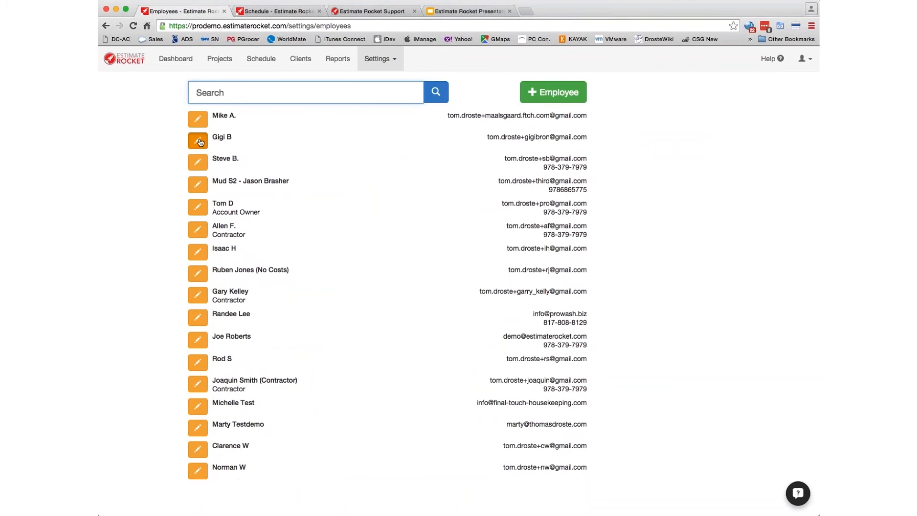
{"action": "left_click", "coordinate": [200, 143]}
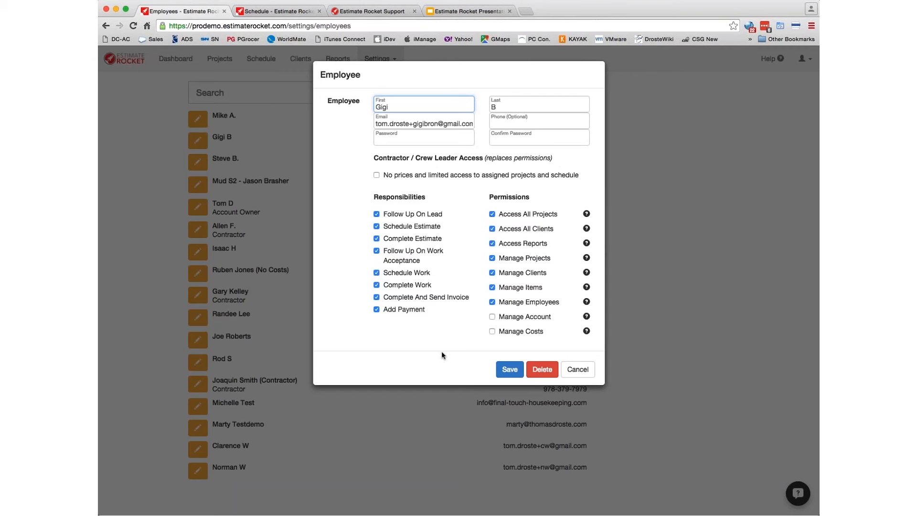
{"action": "left_click", "coordinate": [578, 370]}
{"action": "left_click", "coordinate": [377, 61]}
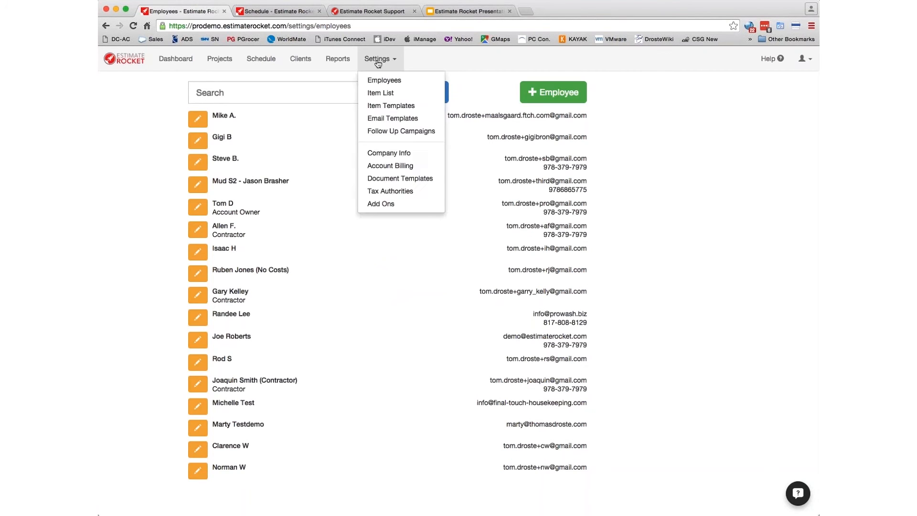
- Open the Item List and scroll down to the scope-of-work item
{"action": "left_click", "coordinate": [380, 92]}
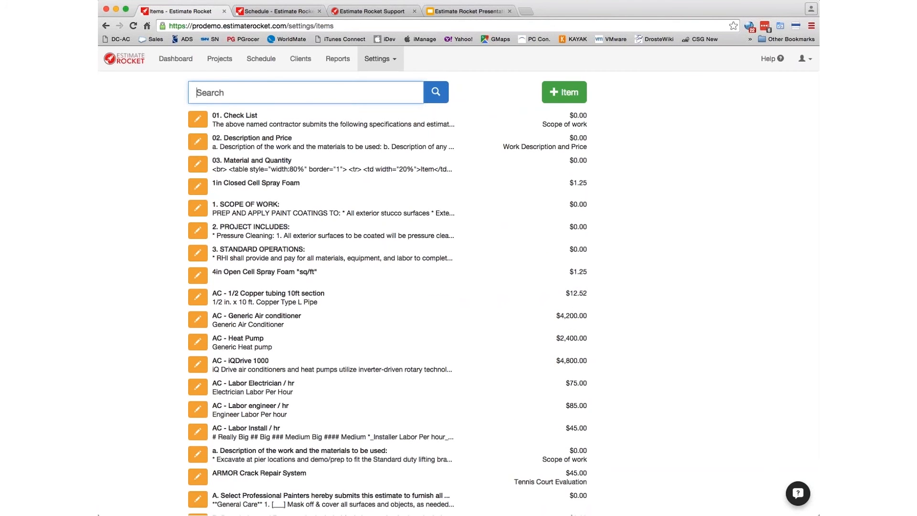
{"action": "scroll", "coordinate": [347, 269], "scroll_direction": "down", "scroll_amount": 10}
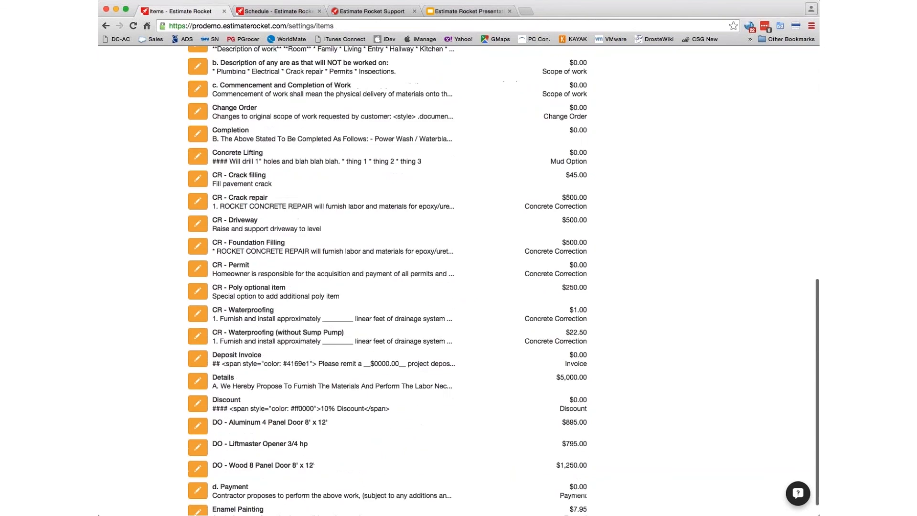
{"action": "scroll", "coordinate": [347, 269], "scroll_direction": "down", "scroll_amount": 8}
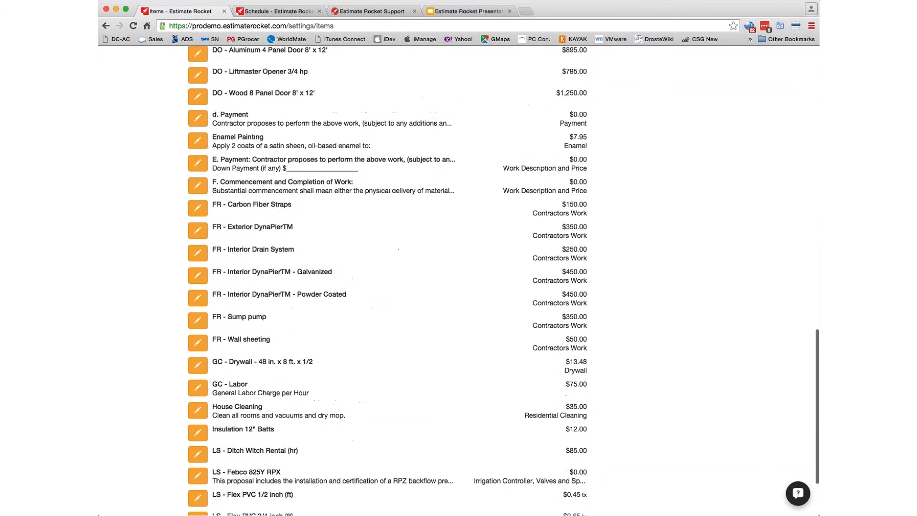
{"action": "scroll", "coordinate": [285, 239], "scroll_direction": "down", "scroll_amount": 5}
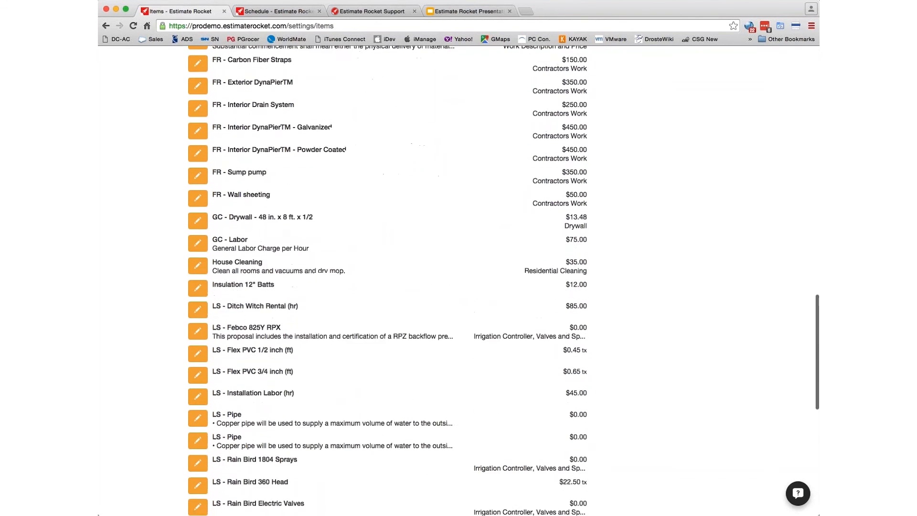
{"action": "scroll", "coordinate": [387, 282], "scroll_direction": "down", "scroll_amount": 15}
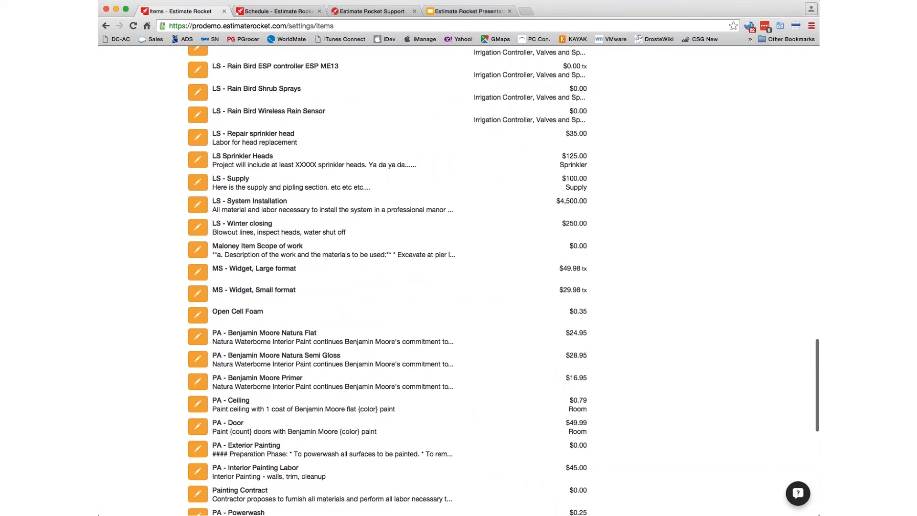
- Read the full description of 'Maloney Item Scope of work', then cancel without changes
{"action": "left_click", "coordinate": [197, 248]}
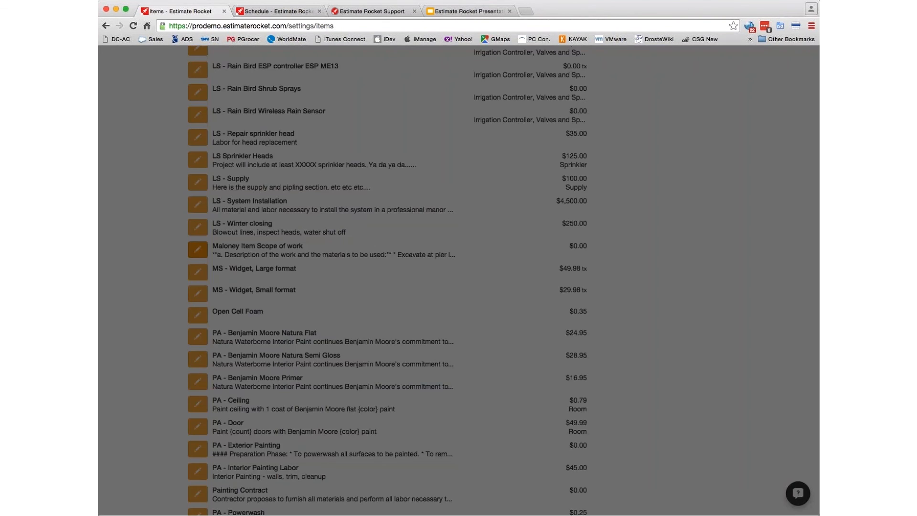
{"action": "left_click_drag", "start_coordinate": [587, 214], "coordinate": [670, 458]}
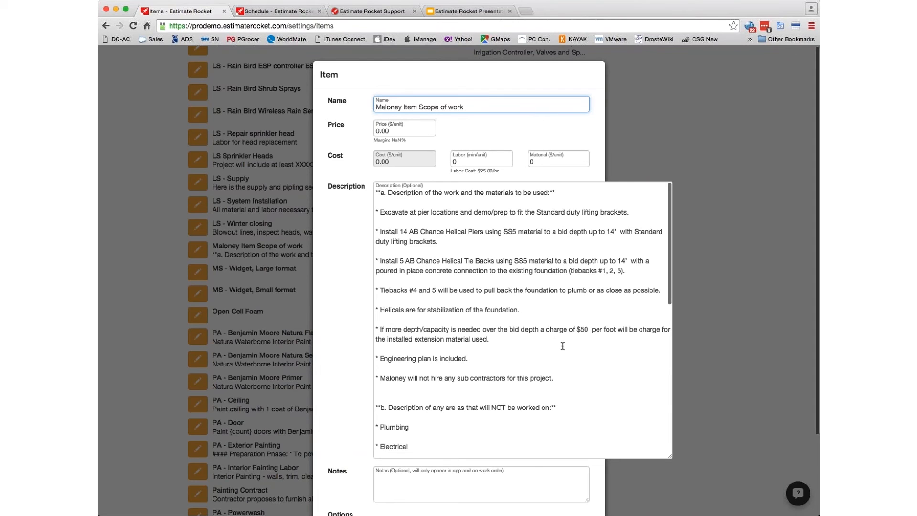
{"action": "scroll", "coordinate": [341, 358], "scroll_direction": "down", "scroll_amount": 4}
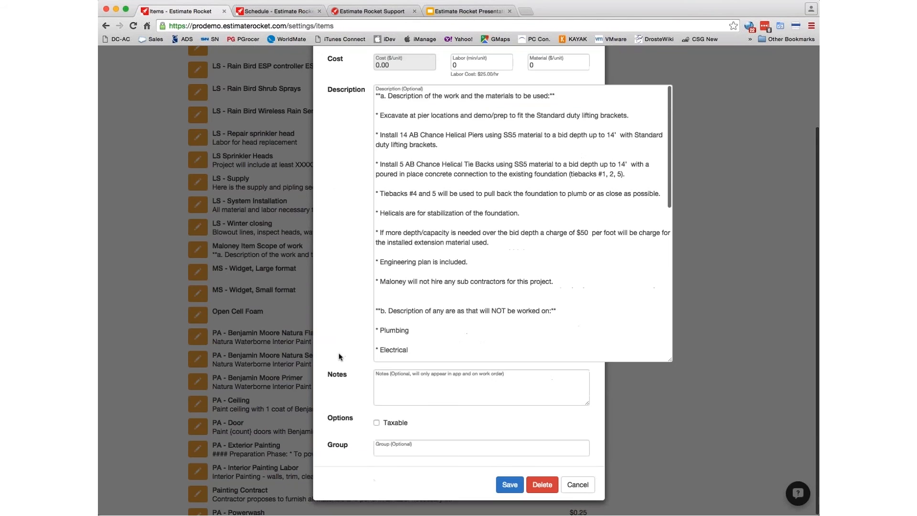
{"action": "left_click", "coordinate": [578, 485]}
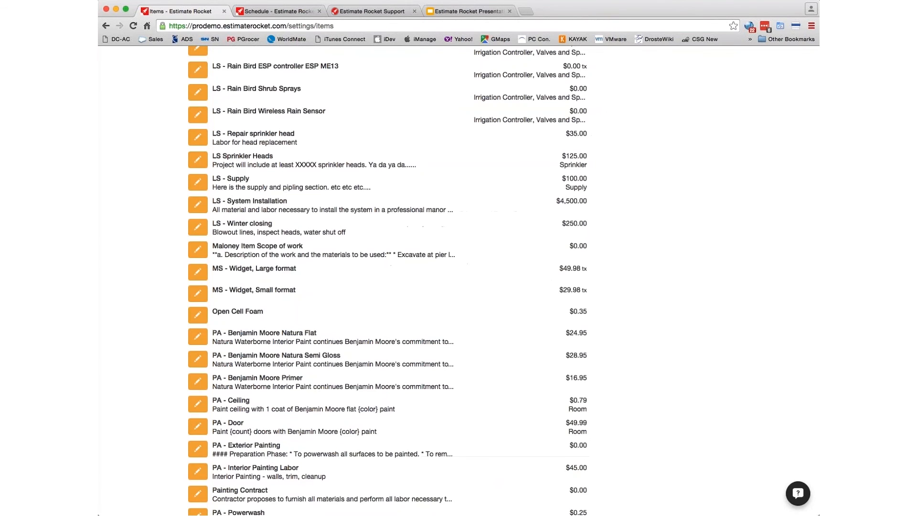
{"action": "scroll", "coordinate": [373, 248], "scroll_direction": "down", "scroll_amount": 3}
{"action": "scroll", "coordinate": [372, 248], "scroll_direction": "up", "scroll_amount": 20}
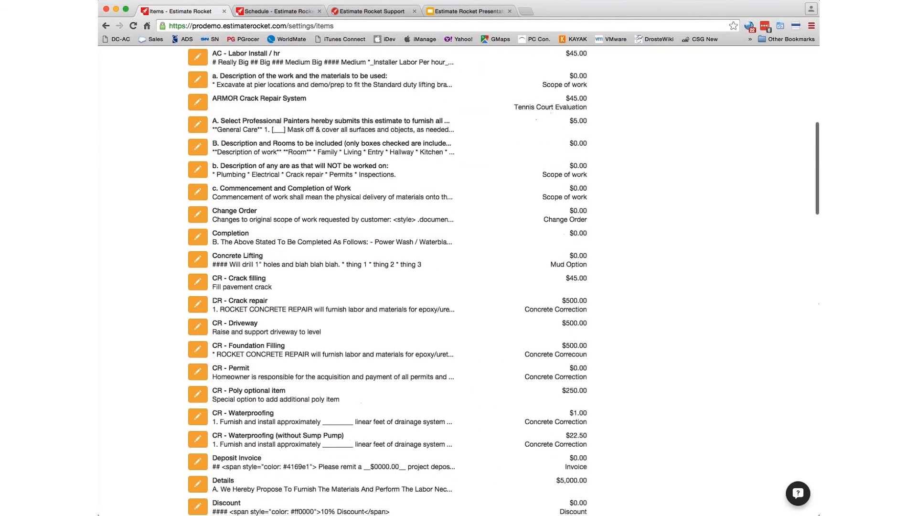
{"action": "scroll", "coordinate": [374, 223], "scroll_direction": "up", "scroll_amount": 10}
{"action": "left_click", "coordinate": [387, 59]}
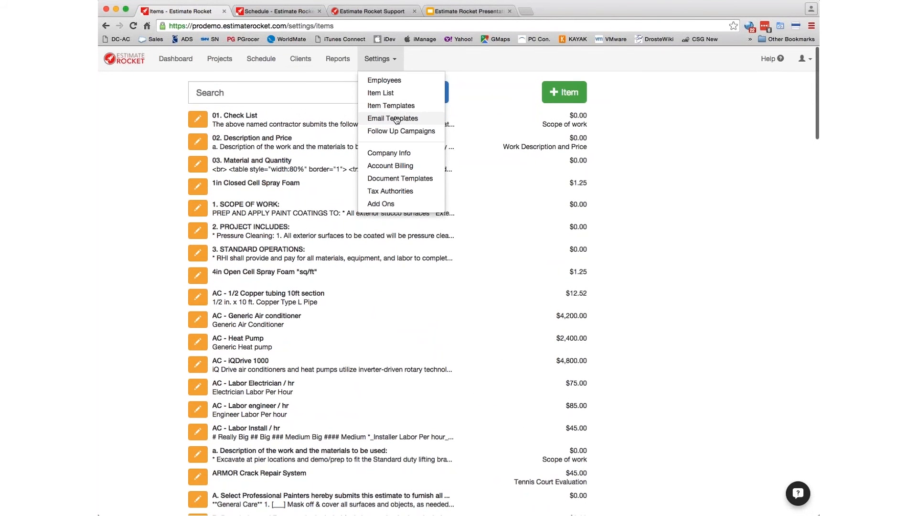
- Open the Basic Estimate Template, enlarge its Subject and Body boxes to read it, and cancel
{"action": "left_click", "coordinate": [396, 119]}
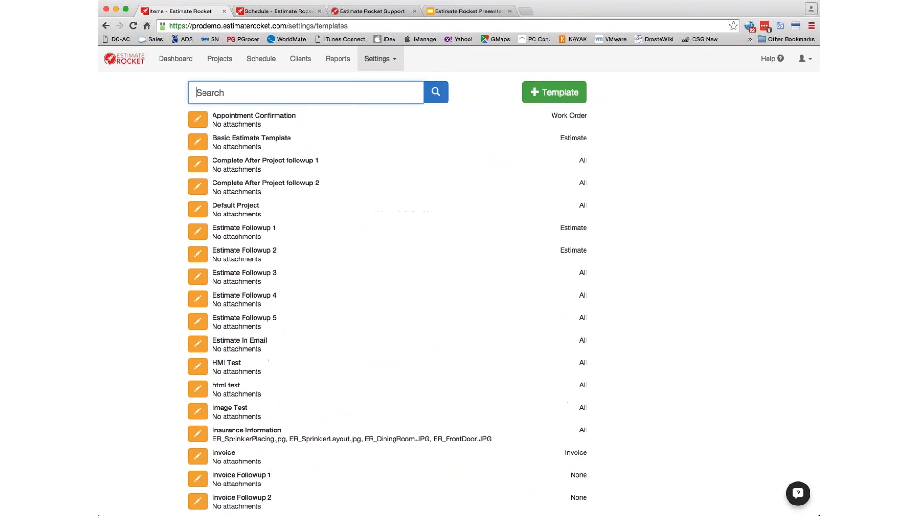
{"action": "left_click", "coordinate": [196, 146]}
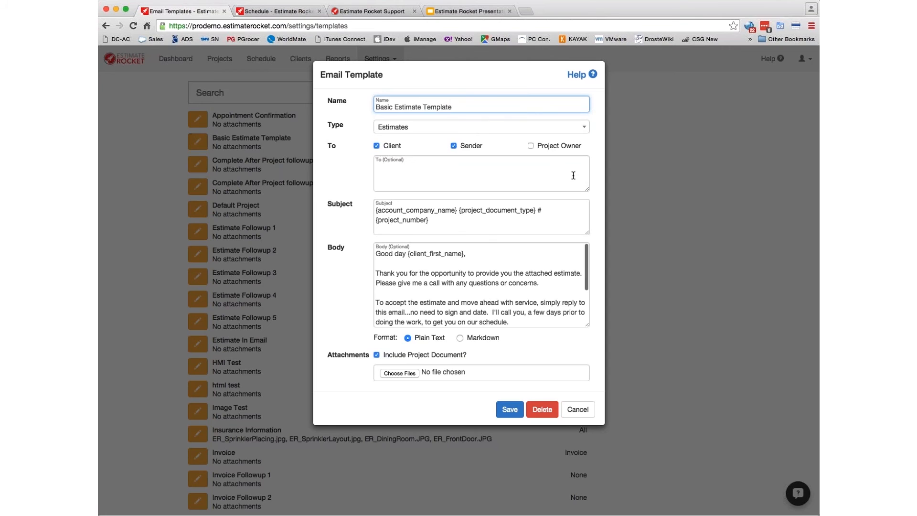
{"action": "left_click_drag", "start_coordinate": [587, 232], "coordinate": [583, 229]}
{"action": "left_click_drag", "start_coordinate": [587, 326], "coordinate": [644, 393]}
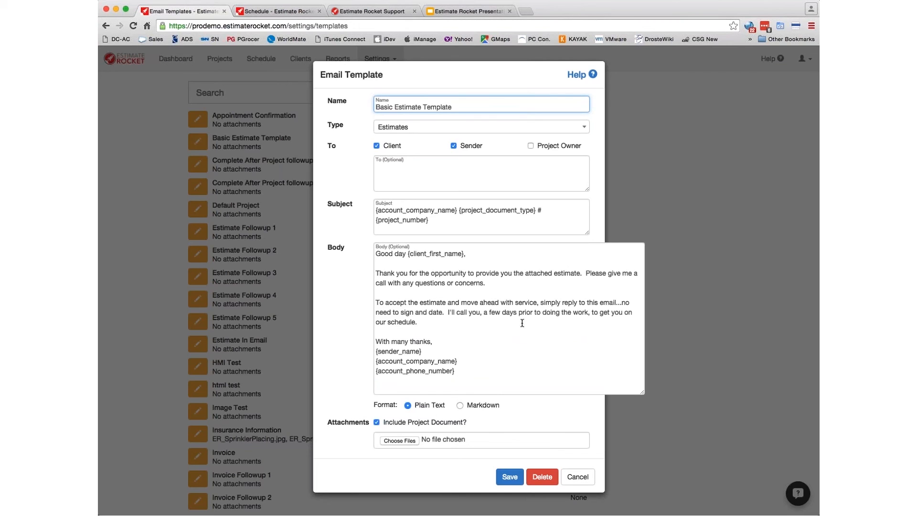
{"action": "left_click", "coordinate": [583, 484]}
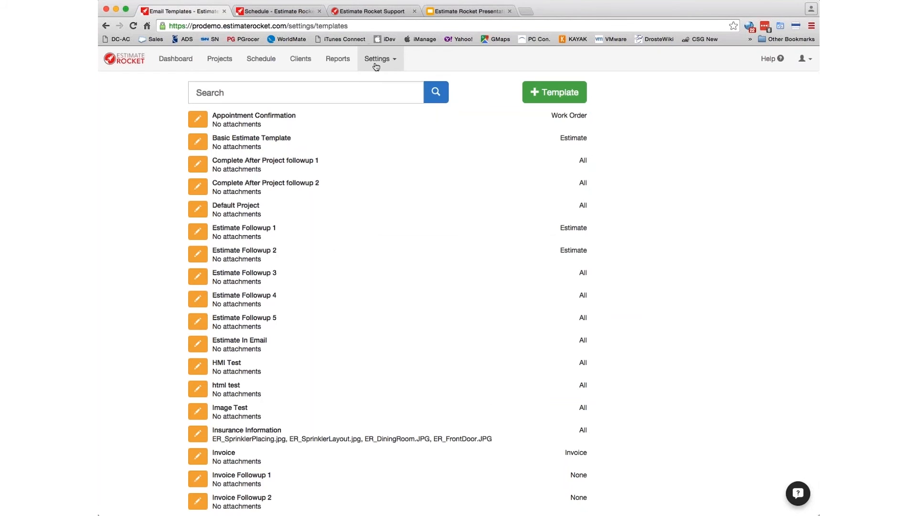
- Reopen the Basic Estimate Template for a second read and close it unchanged
{"action": "left_click", "coordinate": [369, 60]}
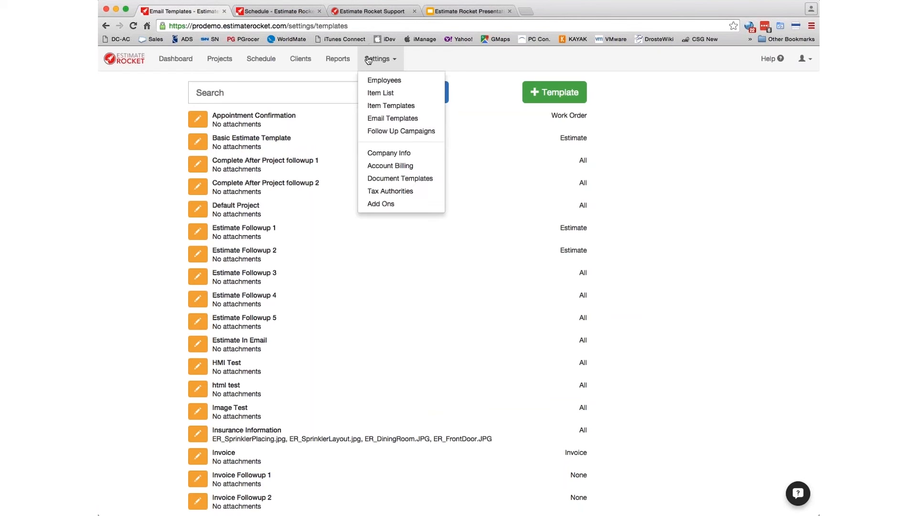
{"action": "left_click", "coordinate": [369, 292]}
{"action": "left_click", "coordinate": [197, 142]}
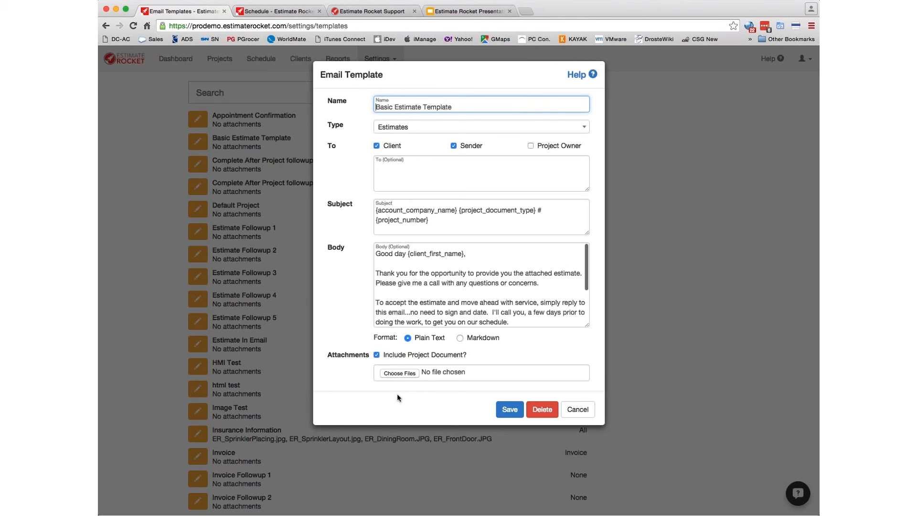
{"action": "left_click", "coordinate": [577, 410]}
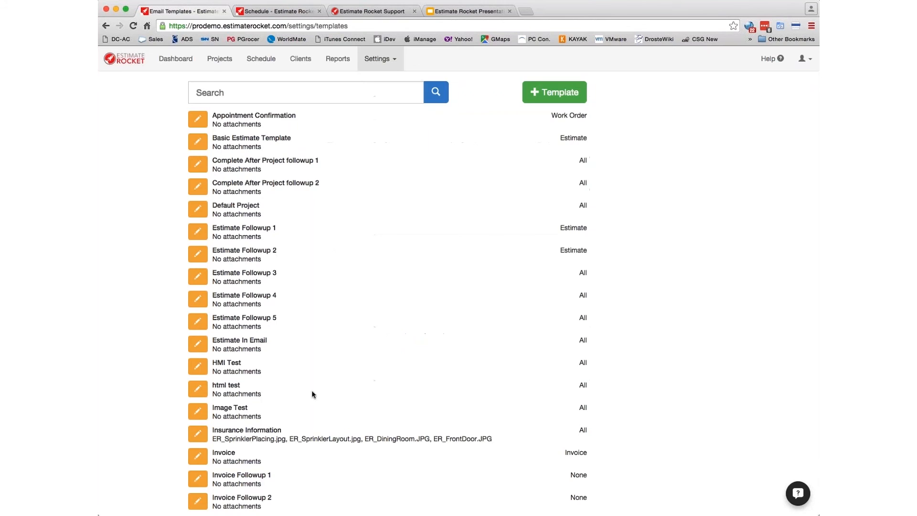
{"action": "left_click", "coordinate": [381, 59]}
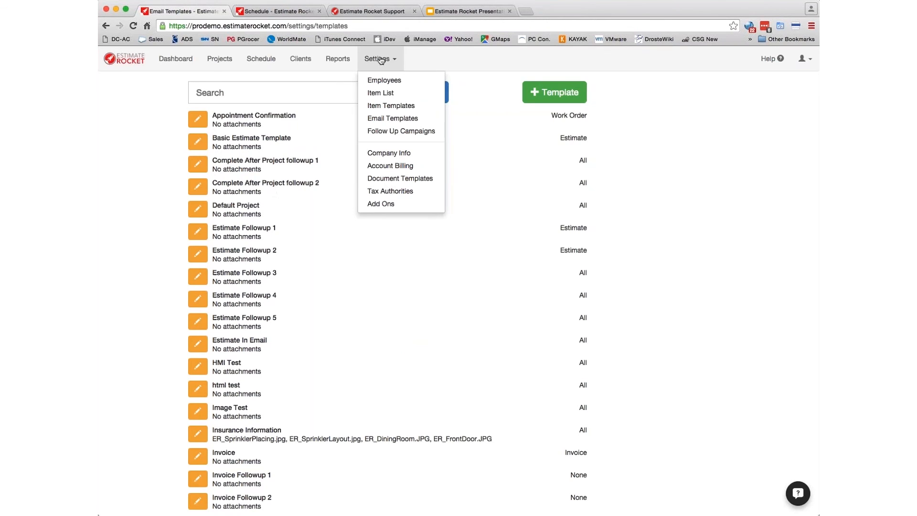
- Inspect the Pending Acceptance campaign without saving, then list the 6 projects in the Complete campaign
{"action": "left_click", "coordinate": [395, 132]}
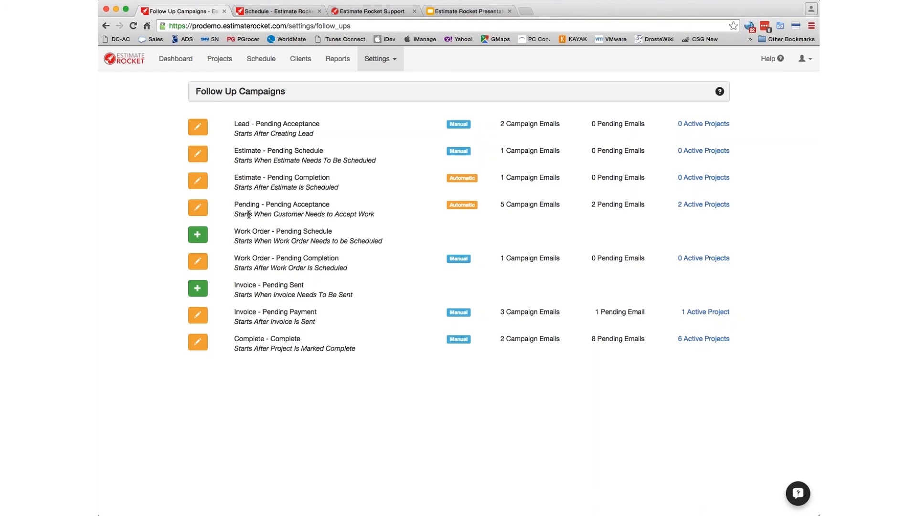
{"action": "left_click", "coordinate": [198, 208]}
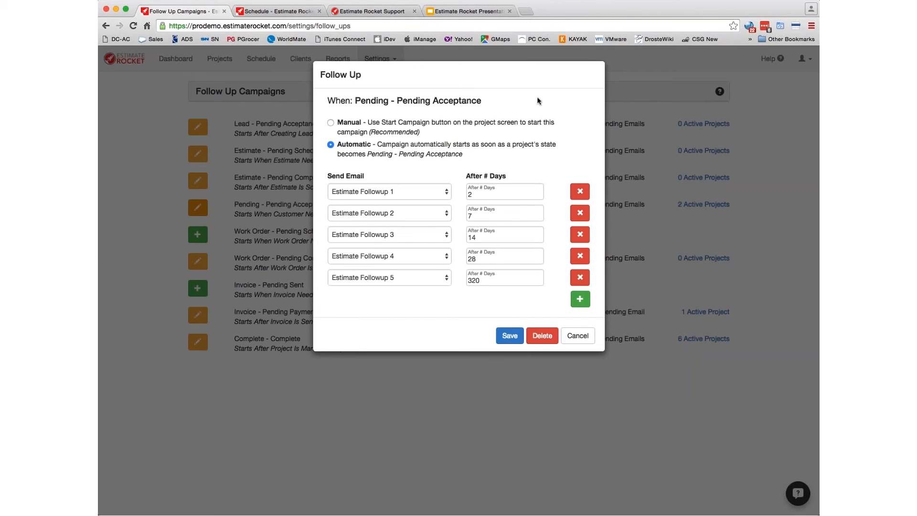
{"action": "left_click", "coordinate": [579, 337]}
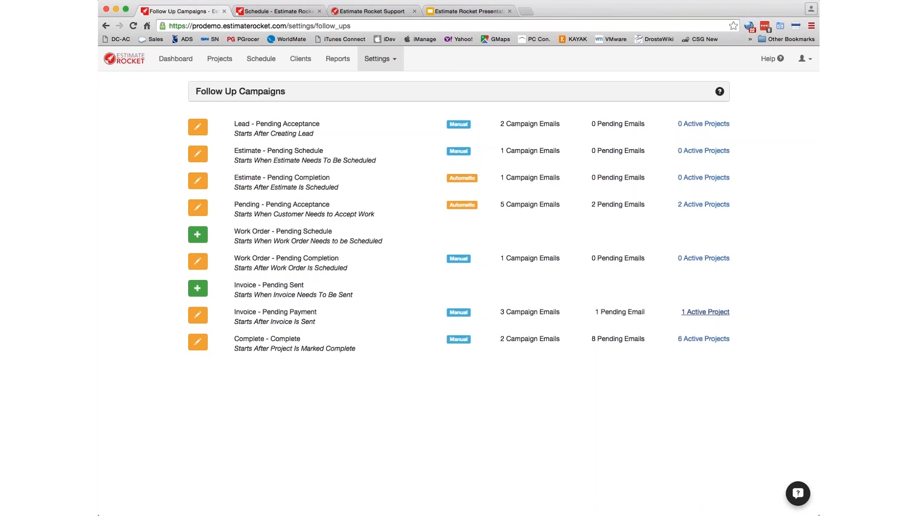
{"action": "left_click", "coordinate": [709, 341]}
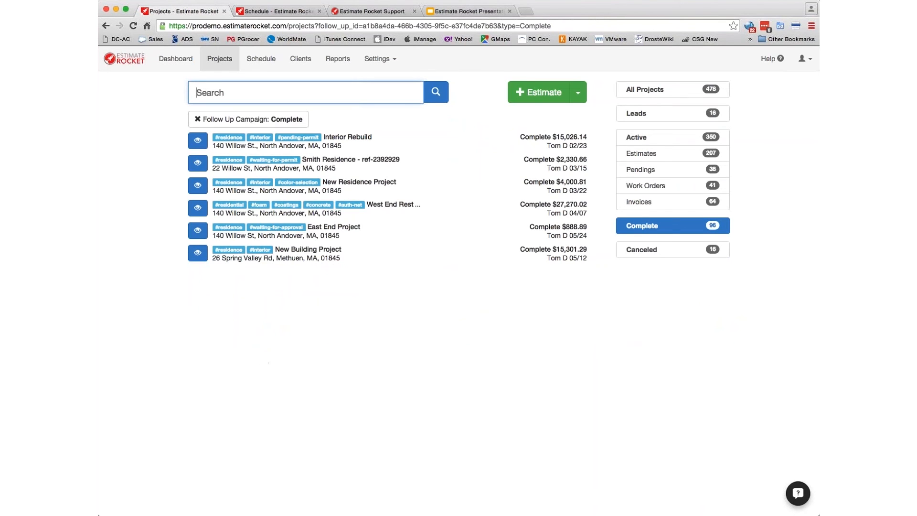
{"action": "left_click", "coordinate": [197, 212]}
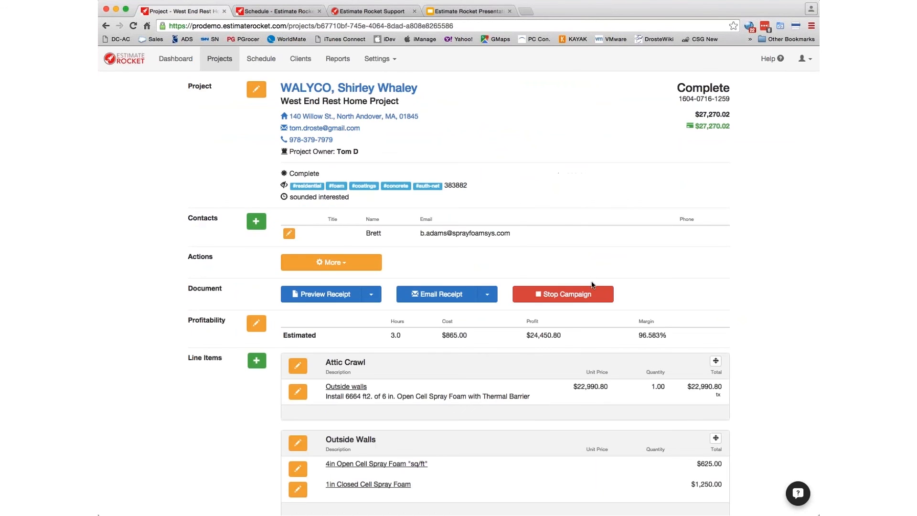
{"action": "scroll", "coordinate": [693, 388], "scroll_direction": "down", "scroll_amount": 15}
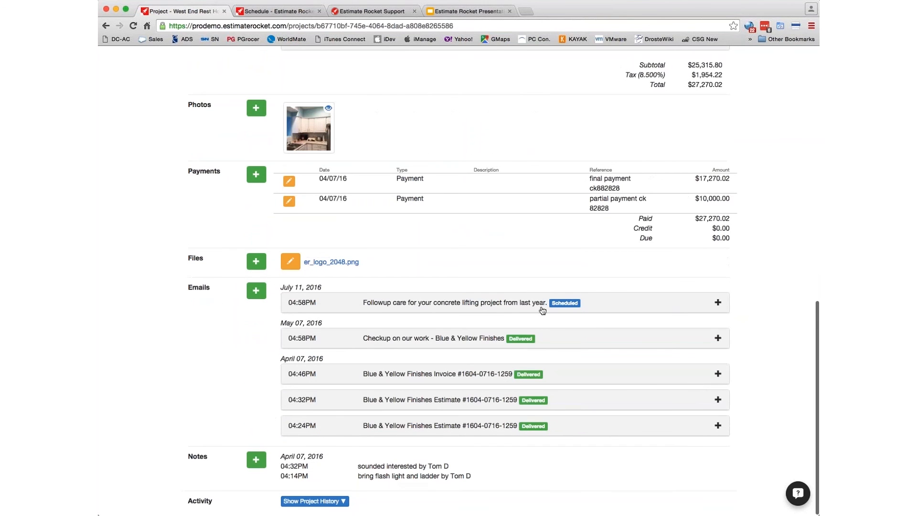
{"action": "scroll", "coordinate": [498, 308], "scroll_direction": "up", "scroll_amount": 15}
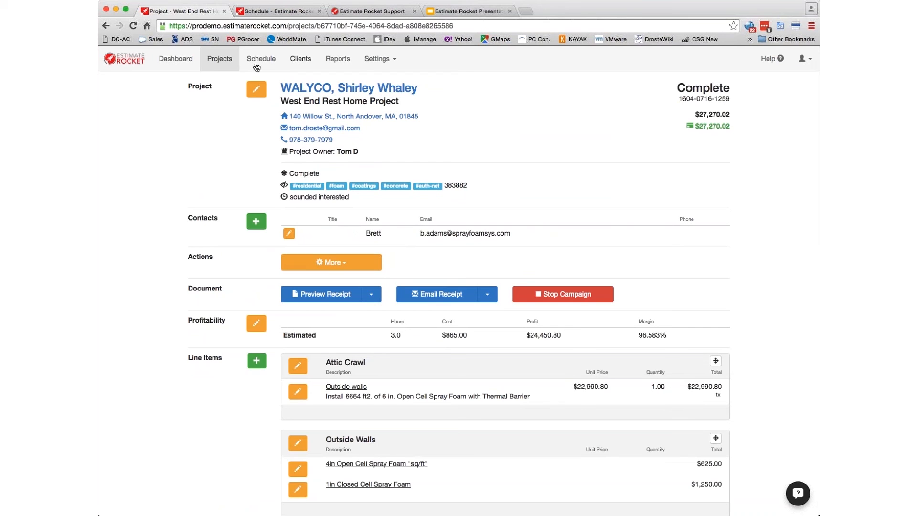
{"action": "left_click", "coordinate": [106, 26]}
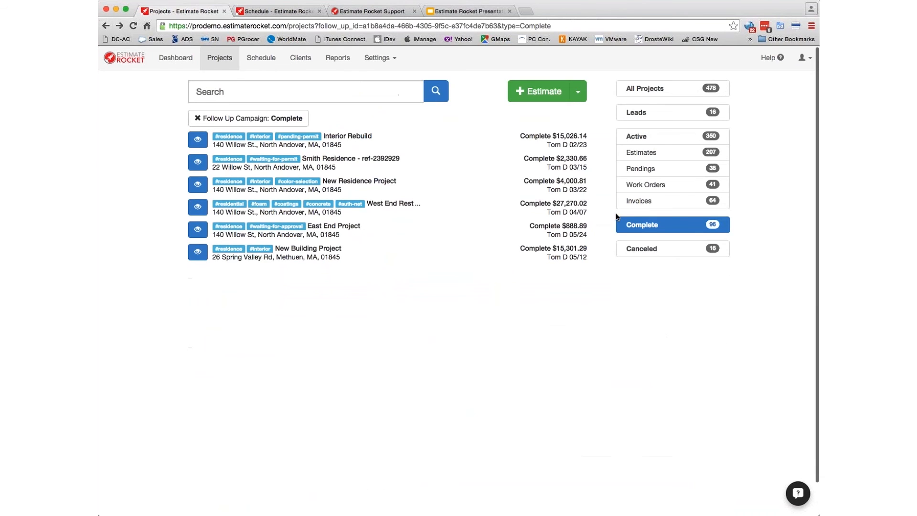
- Open Company Info, showing the logo, $25.00/hr default labor cost and Eastern Time
{"action": "left_click", "coordinate": [106, 26]}
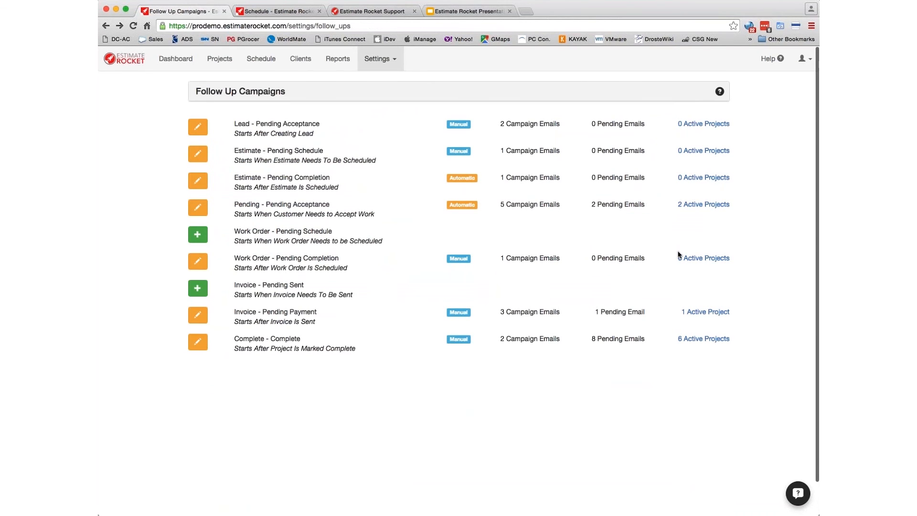
{"action": "left_click", "coordinate": [370, 61]}
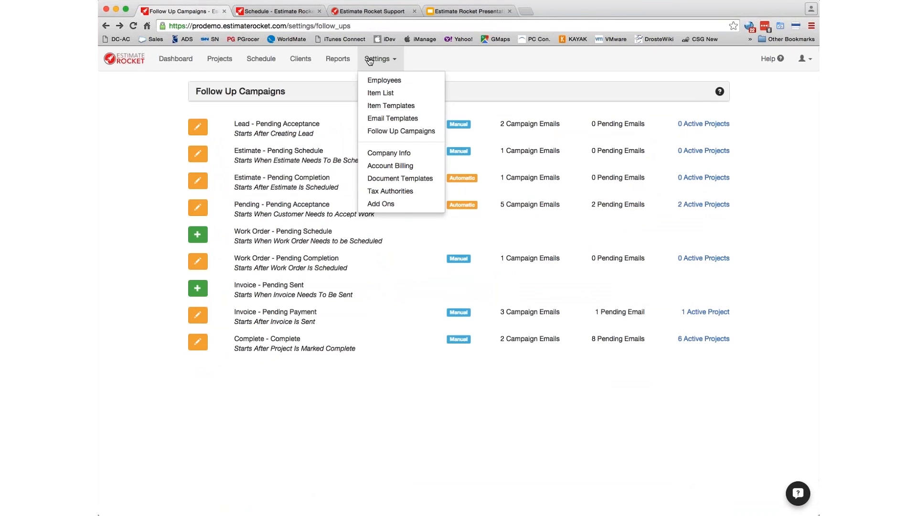
{"action": "left_click", "coordinate": [390, 153]}
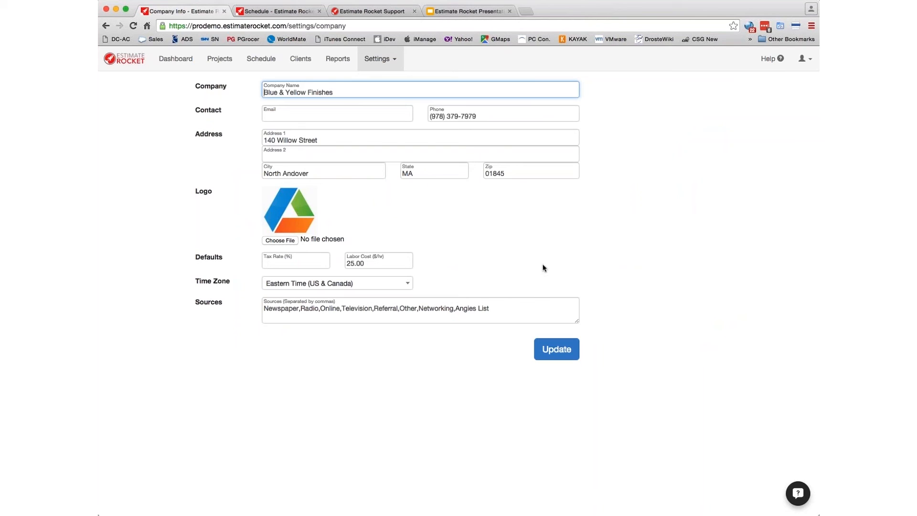
{"action": "left_click", "coordinate": [378, 59]}
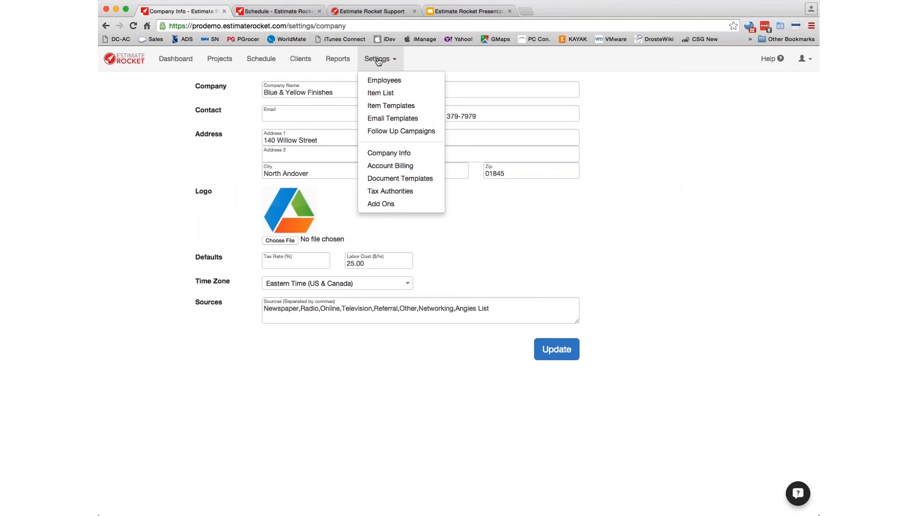
- Read the Estimate template's Contract tab, then switch to the Work Order template
{"action": "left_click", "coordinate": [392, 178]}
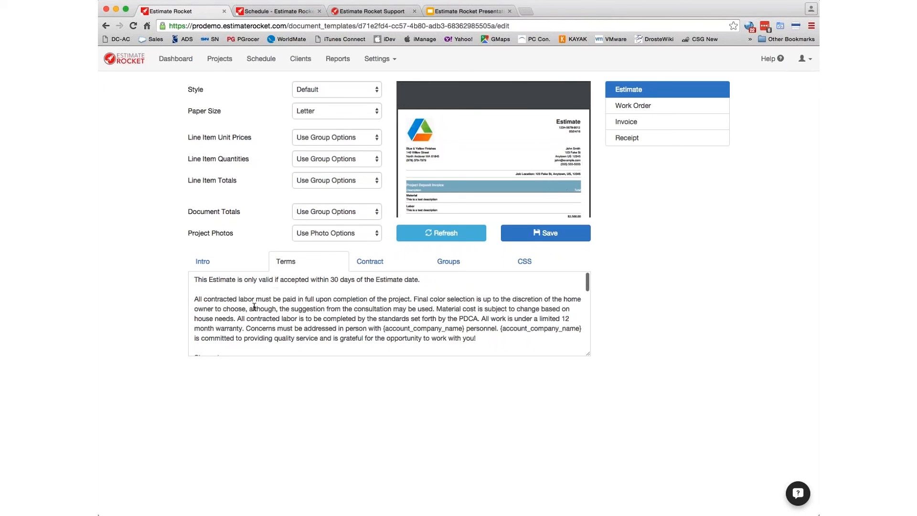
{"action": "left_click", "coordinate": [377, 263]}
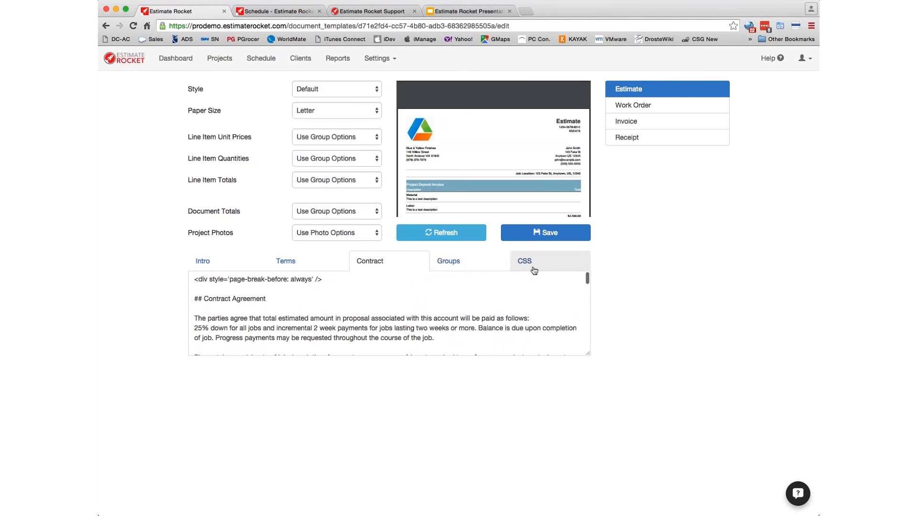
{"action": "scroll", "coordinate": [495, 165], "scroll_direction": "up", "scroll_amount": 1}
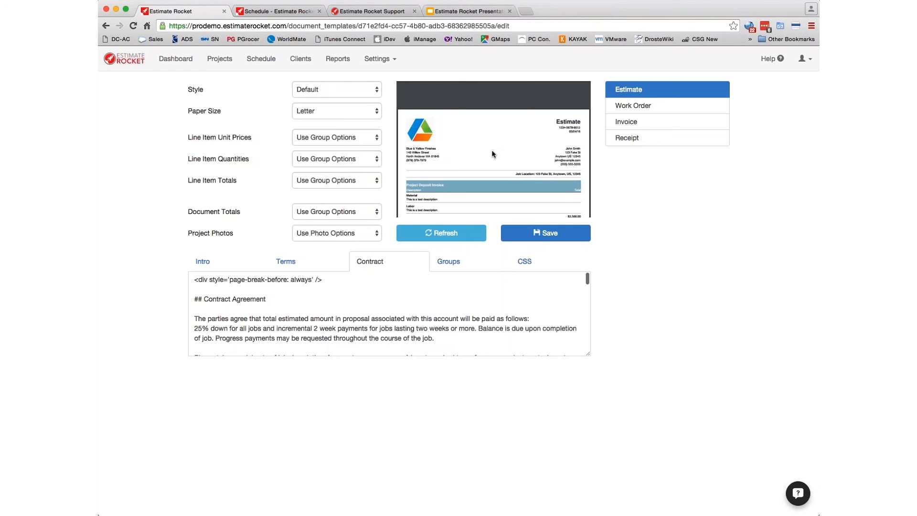
{"action": "scroll", "coordinate": [492, 154], "scroll_direction": "down", "scroll_amount": 3}
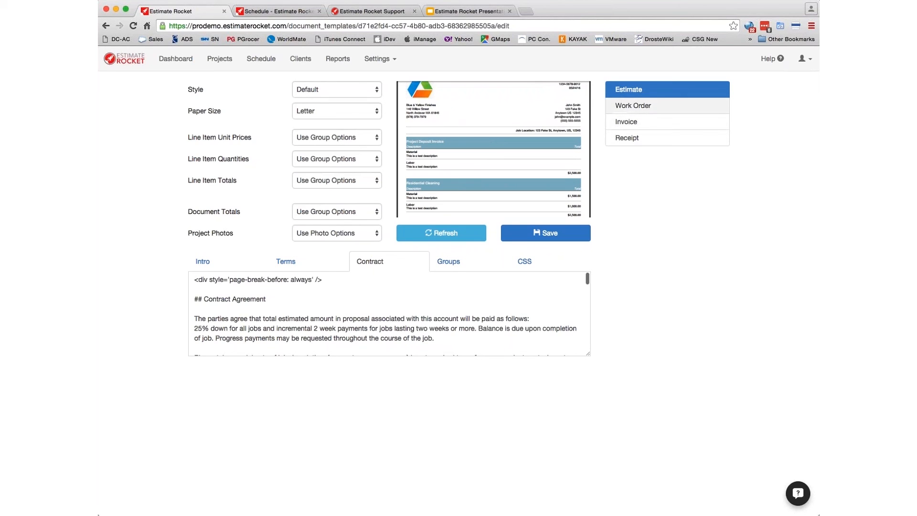
{"action": "scroll", "coordinate": [521, 132], "scroll_direction": "up", "scroll_amount": 3}
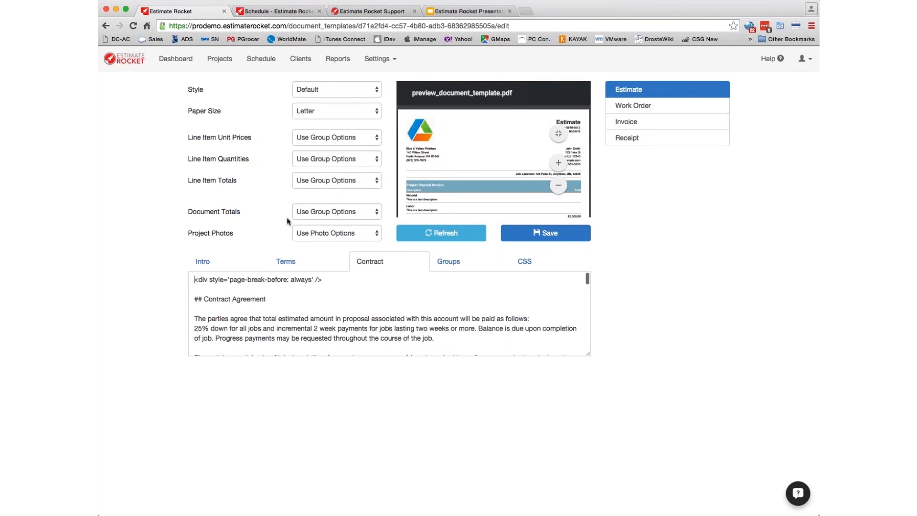
{"action": "left_click", "coordinate": [633, 107]}
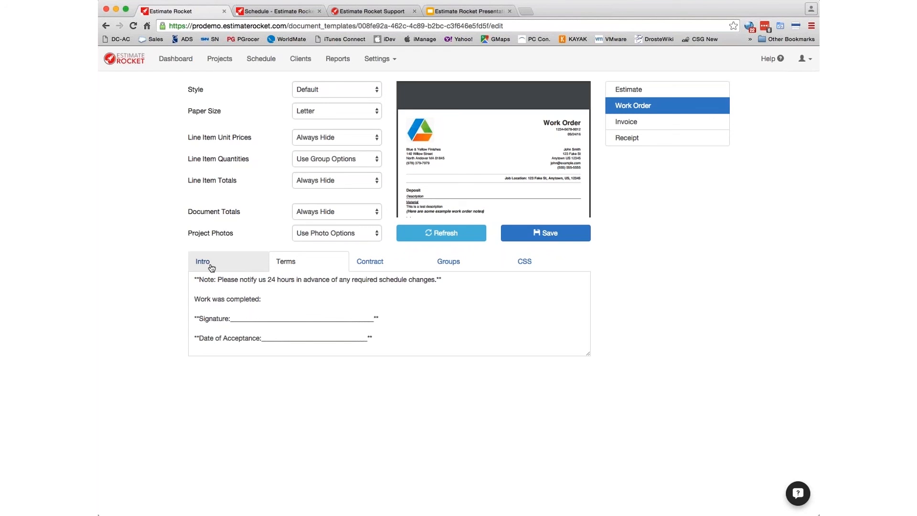
- Open Tax Authorities listing Kenosha 5.500%, Milwaukee 5.600% and Racine 5.500%
{"action": "left_click", "coordinate": [376, 59]}
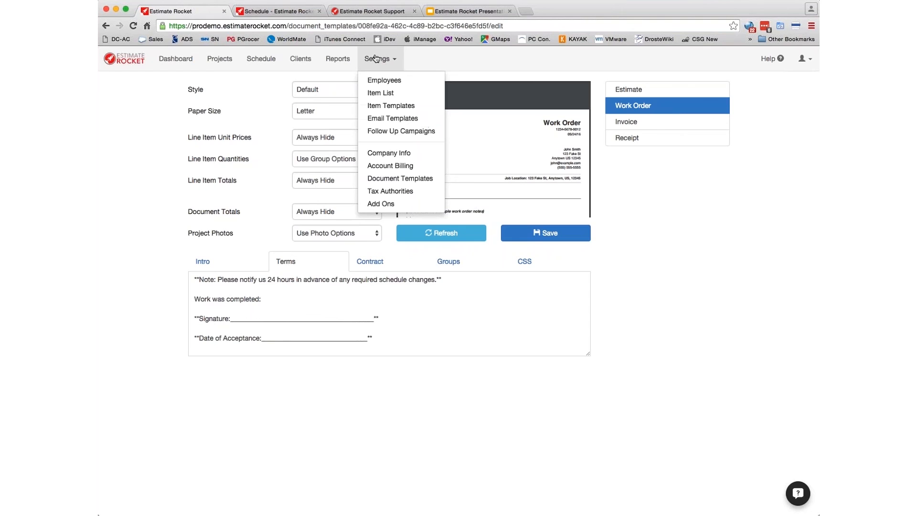
{"action": "left_click", "coordinate": [385, 191]}
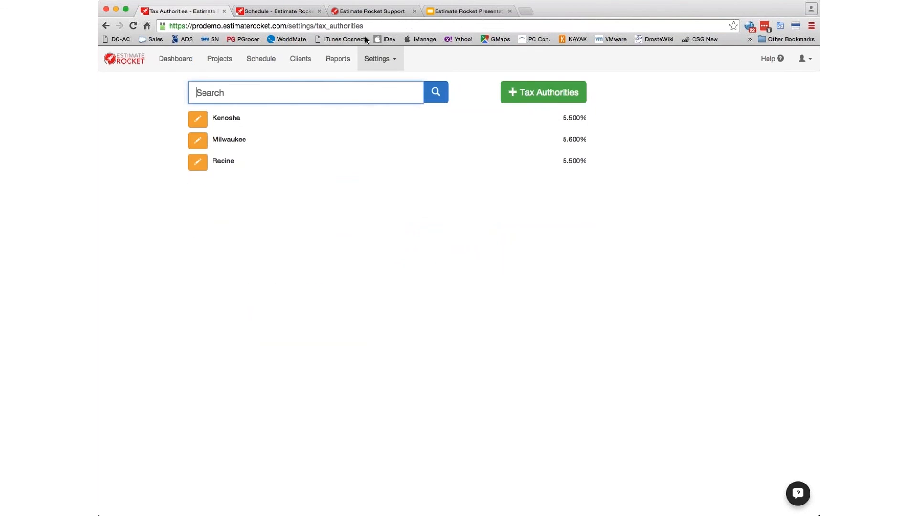
{"action": "left_click", "coordinate": [382, 60]}
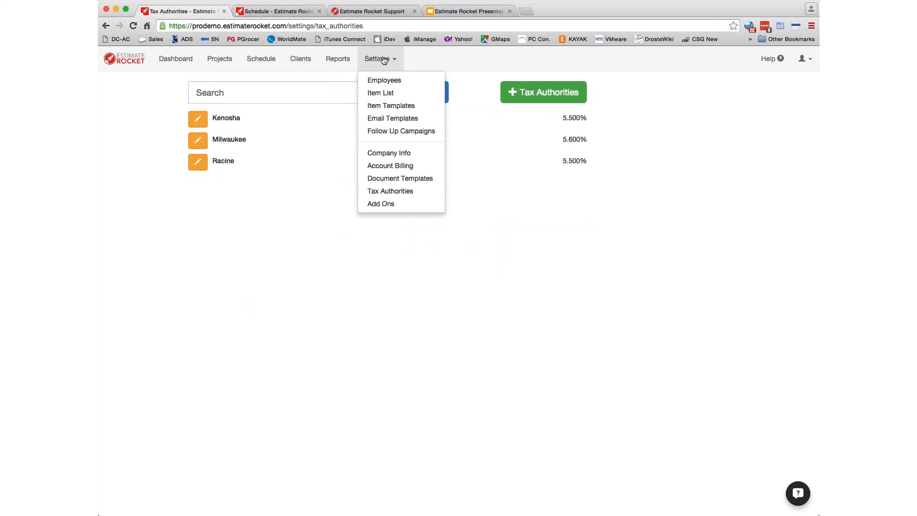
- Open the Add Ons settings and review the Concrete Raising materials and Exterior Painting rates
{"action": "left_click", "coordinate": [386, 204]}
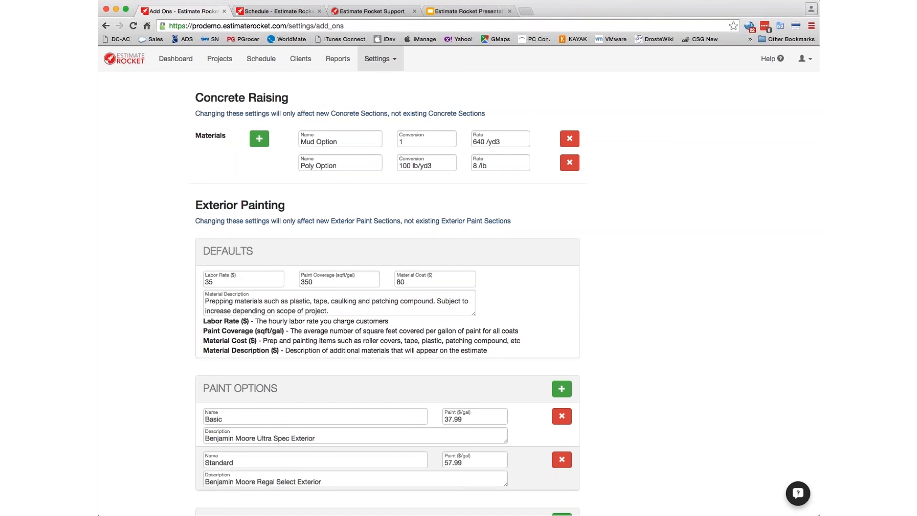
{"action": "scroll", "coordinate": [459, 281], "scroll_direction": "down", "scroll_amount": 1}
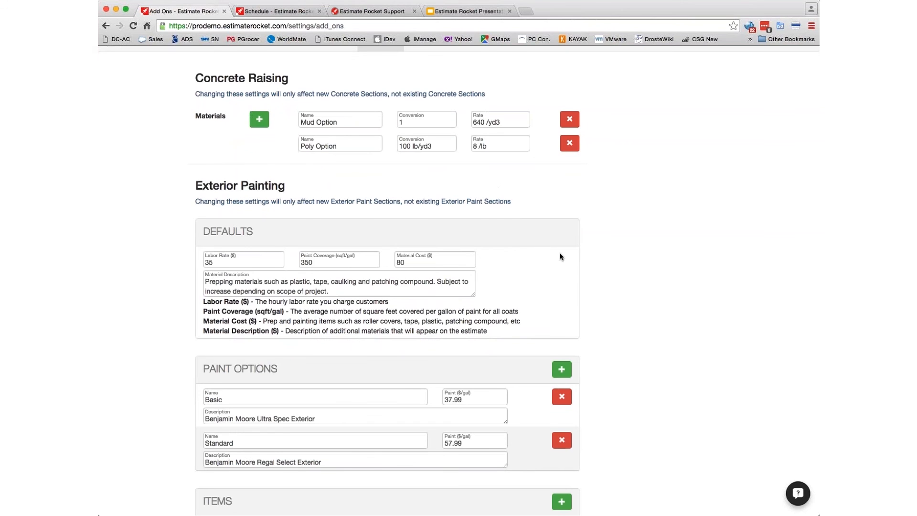
{"action": "scroll", "coordinate": [560, 253], "scroll_direction": "down", "scroll_amount": 5}
{"action": "scroll", "coordinate": [559, 253], "scroll_direction": "up", "scroll_amount": 5}
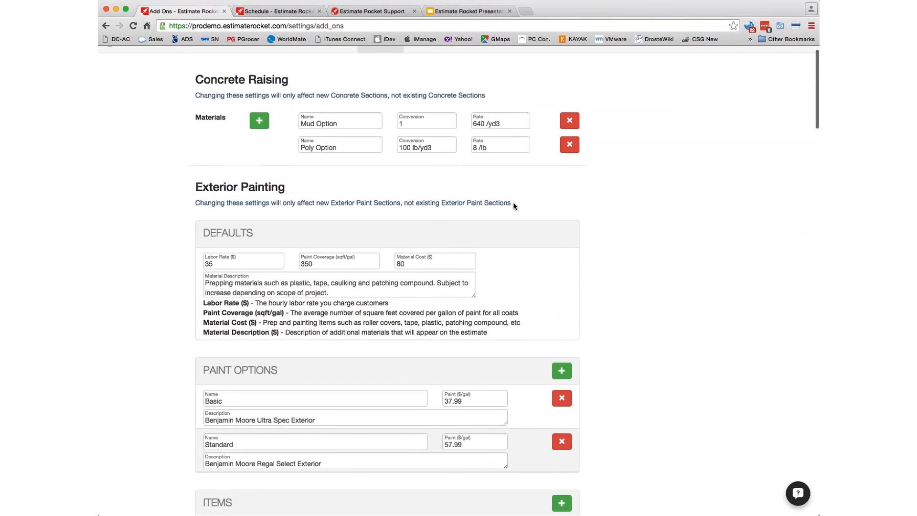
{"action": "scroll", "coordinate": [537, 259], "scroll_direction": "down", "scroll_amount": 6}
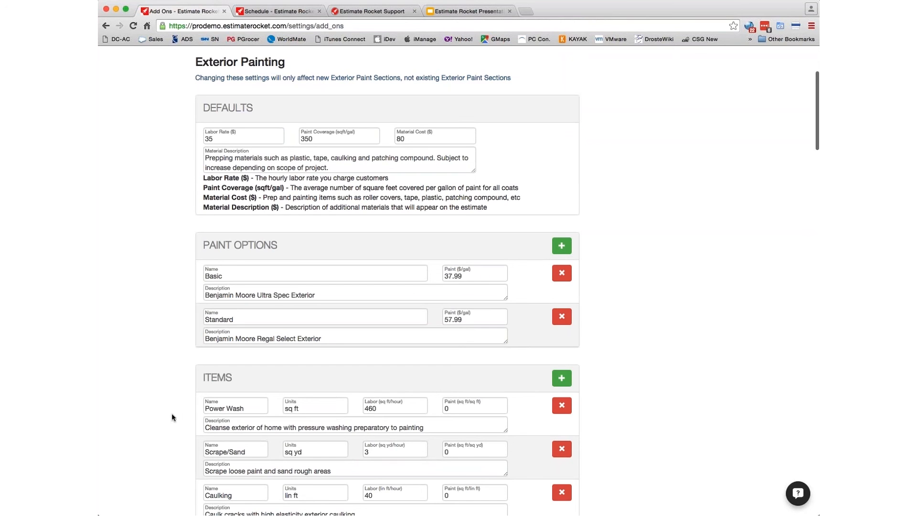
{"action": "scroll", "coordinate": [172, 417], "scroll_direction": "down", "scroll_amount": 4}
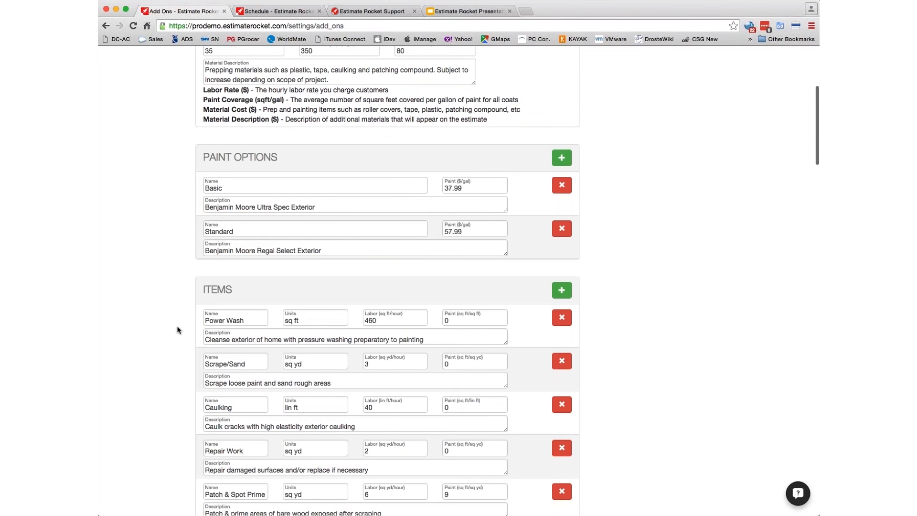
{"action": "scroll", "coordinate": [178, 330], "scroll_direction": "up", "scroll_amount": 5}
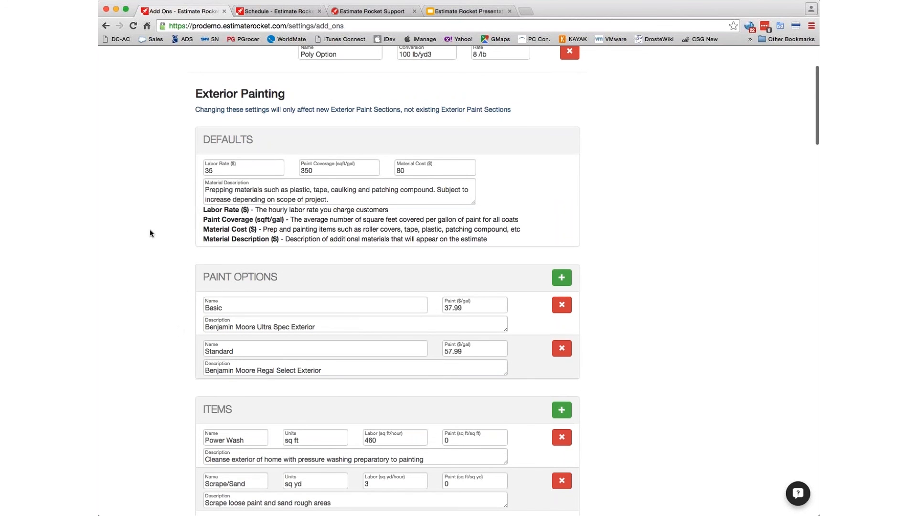
{"action": "scroll", "coordinate": [161, 253], "scroll_direction": "down", "scroll_amount": 12}
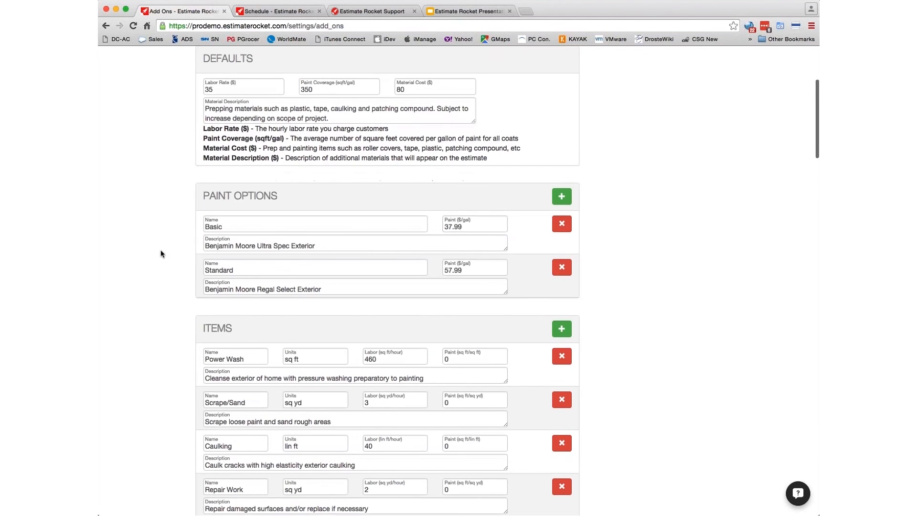
{"action": "scroll", "coordinate": [160, 253], "scroll_direction": "down", "scroll_amount": 3}
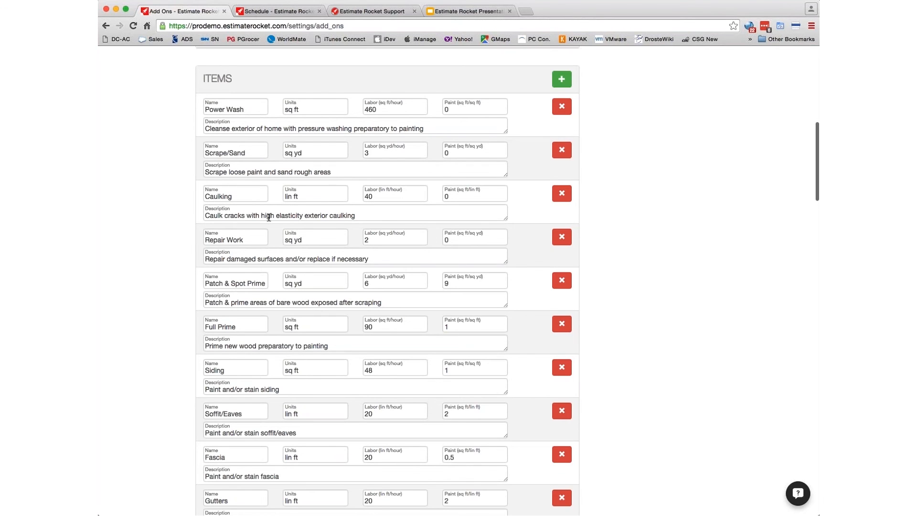
- Review the interior painting rates ($50/hr labor, 350 sqft/gal coverage), paint options and items
{"action": "scroll", "coordinate": [170, 334], "scroll_direction": "down", "scroll_amount": 2}
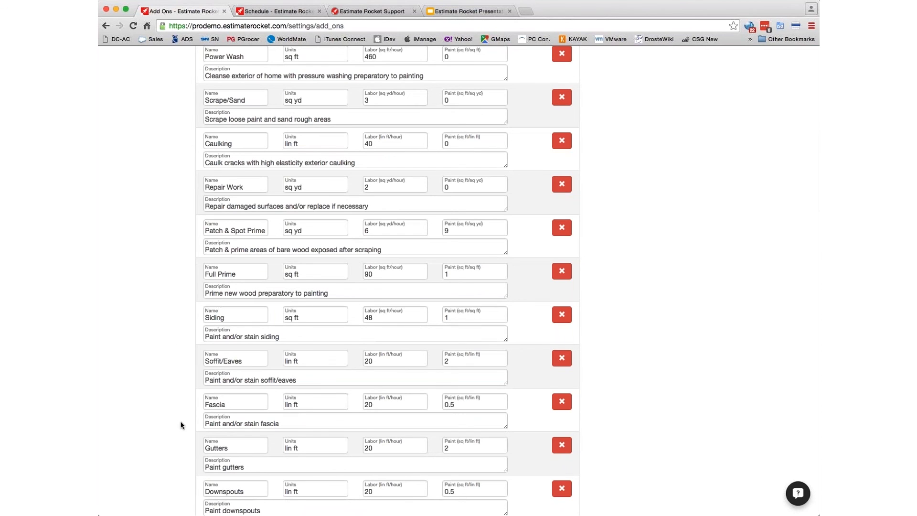
{"action": "scroll", "coordinate": [177, 425], "scroll_direction": "down", "scroll_amount": 2}
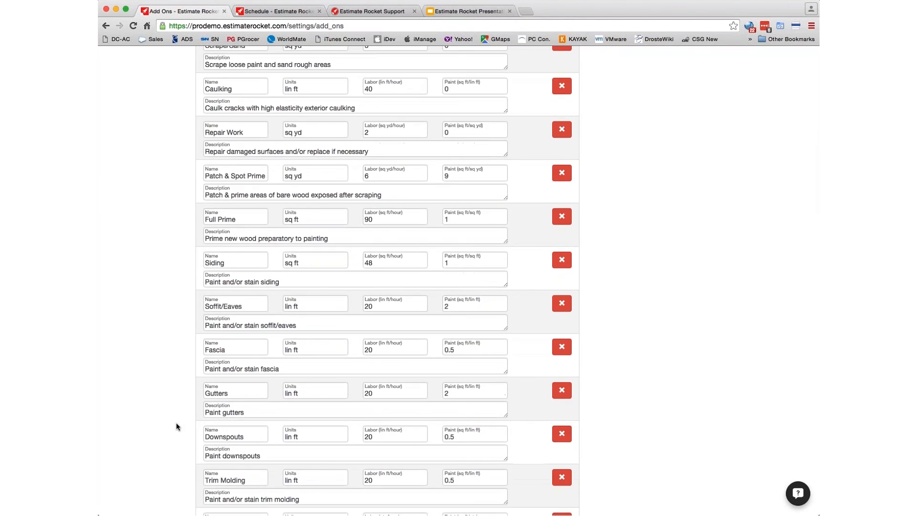
{"action": "scroll", "coordinate": [176, 424], "scroll_direction": "up", "scroll_amount": 4}
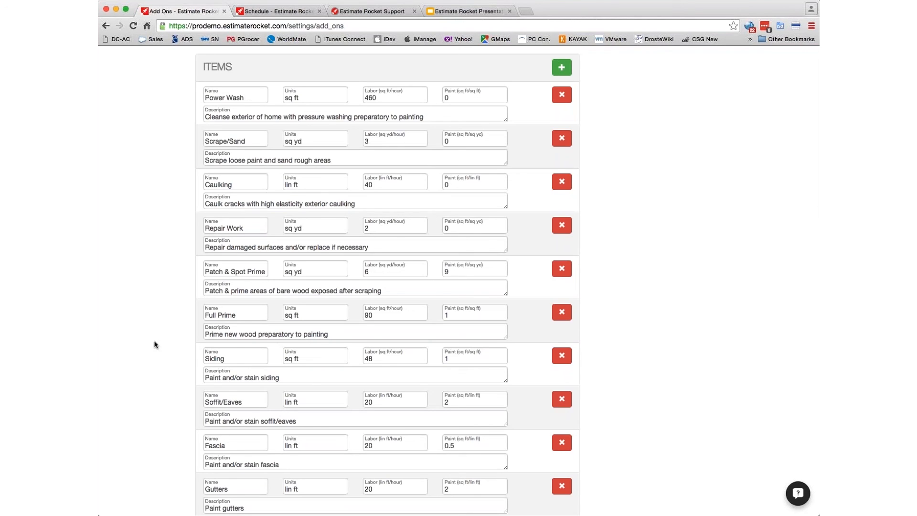
{"action": "scroll", "coordinate": [153, 356], "scroll_direction": "down", "scroll_amount": 2}
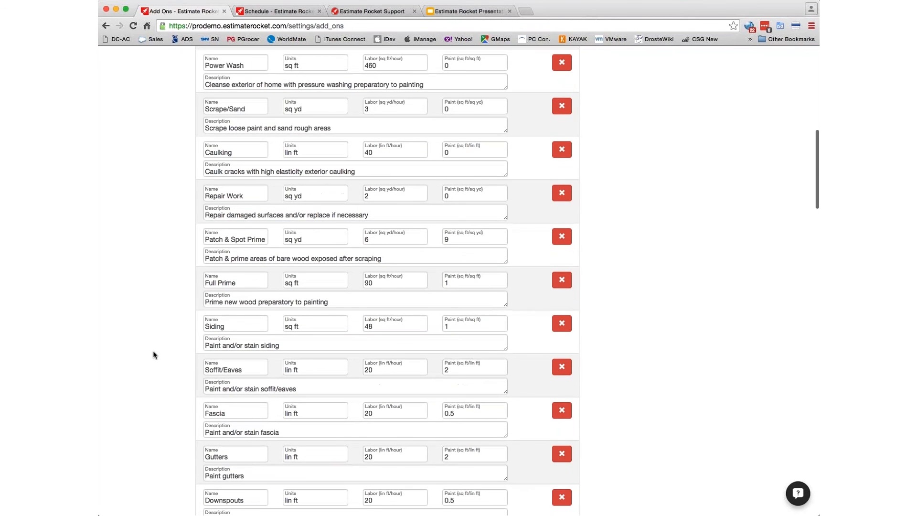
{"action": "scroll", "coordinate": [153, 356], "scroll_direction": "down", "scroll_amount": 1}
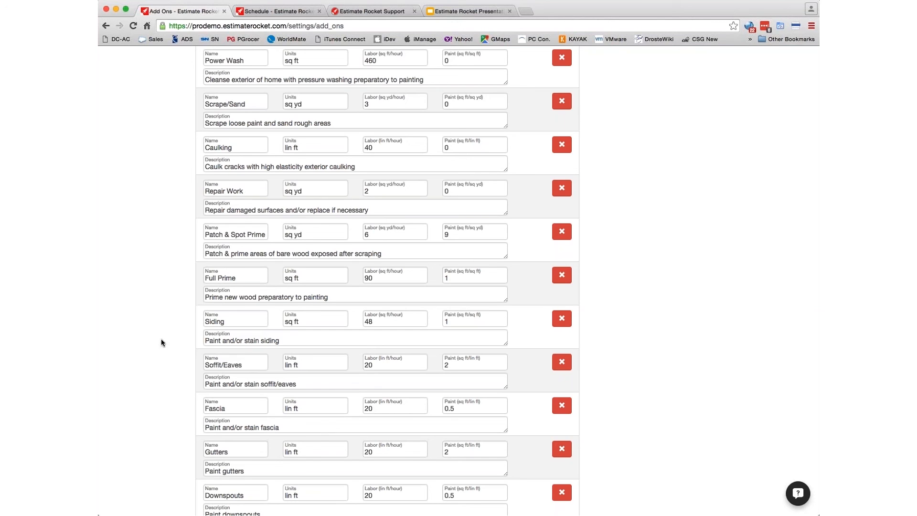
{"action": "scroll", "coordinate": [133, 442], "scroll_direction": "down", "scroll_amount": 1}
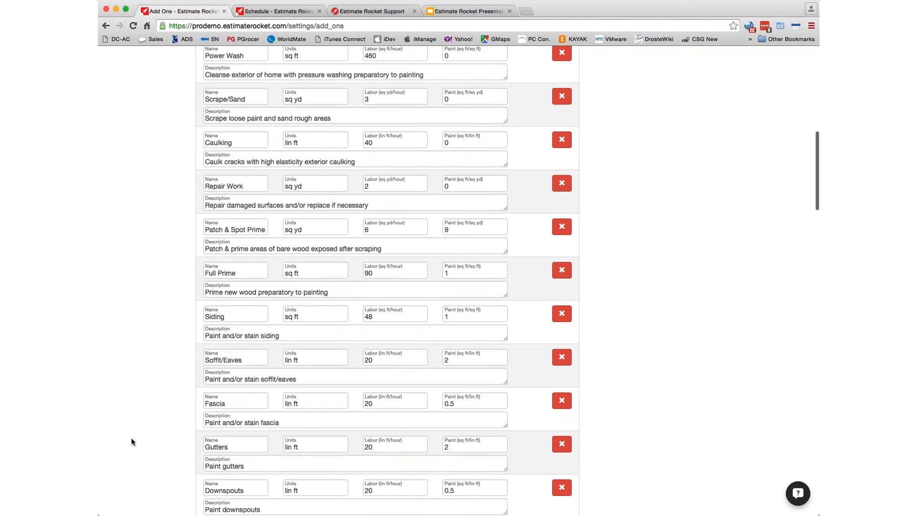
{"action": "scroll", "coordinate": [133, 442], "scroll_direction": "down", "scroll_amount": 12}
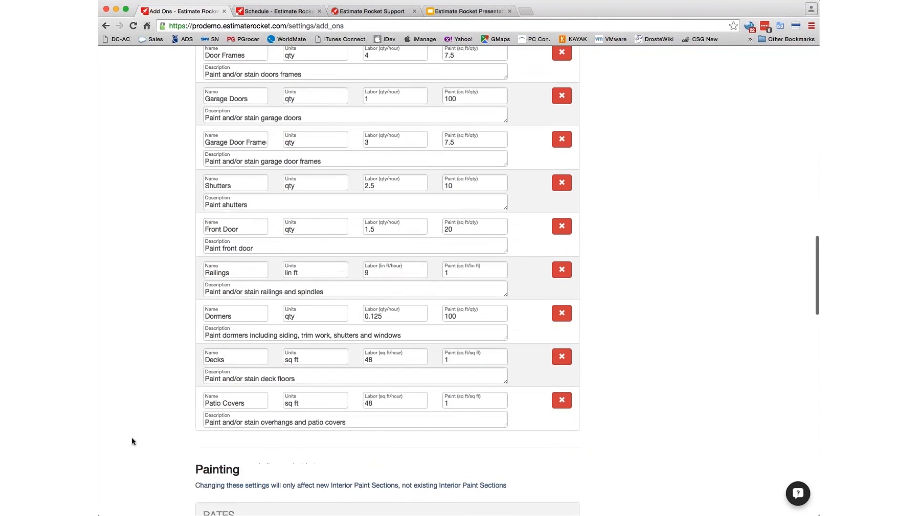
{"action": "scroll", "coordinate": [133, 442], "scroll_direction": "down", "scroll_amount": 8}
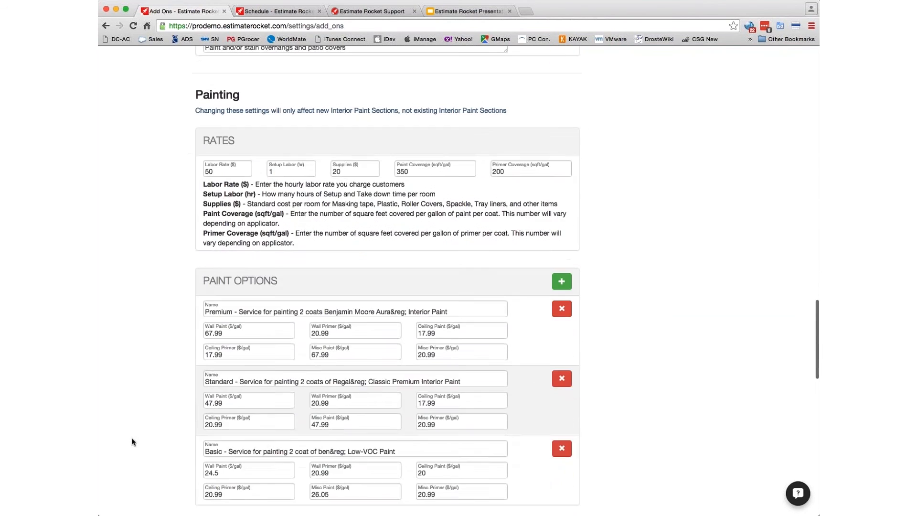
{"action": "scroll", "coordinate": [133, 442], "scroll_direction": "down", "scroll_amount": 1}
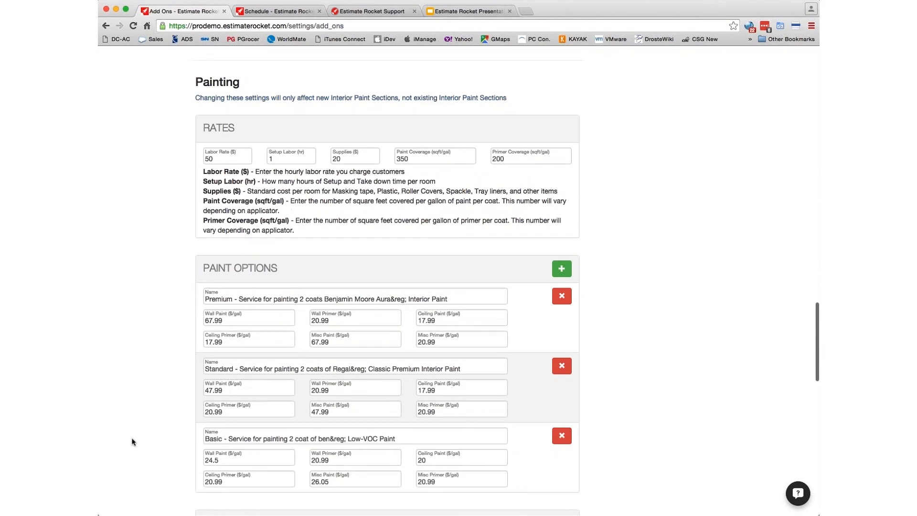